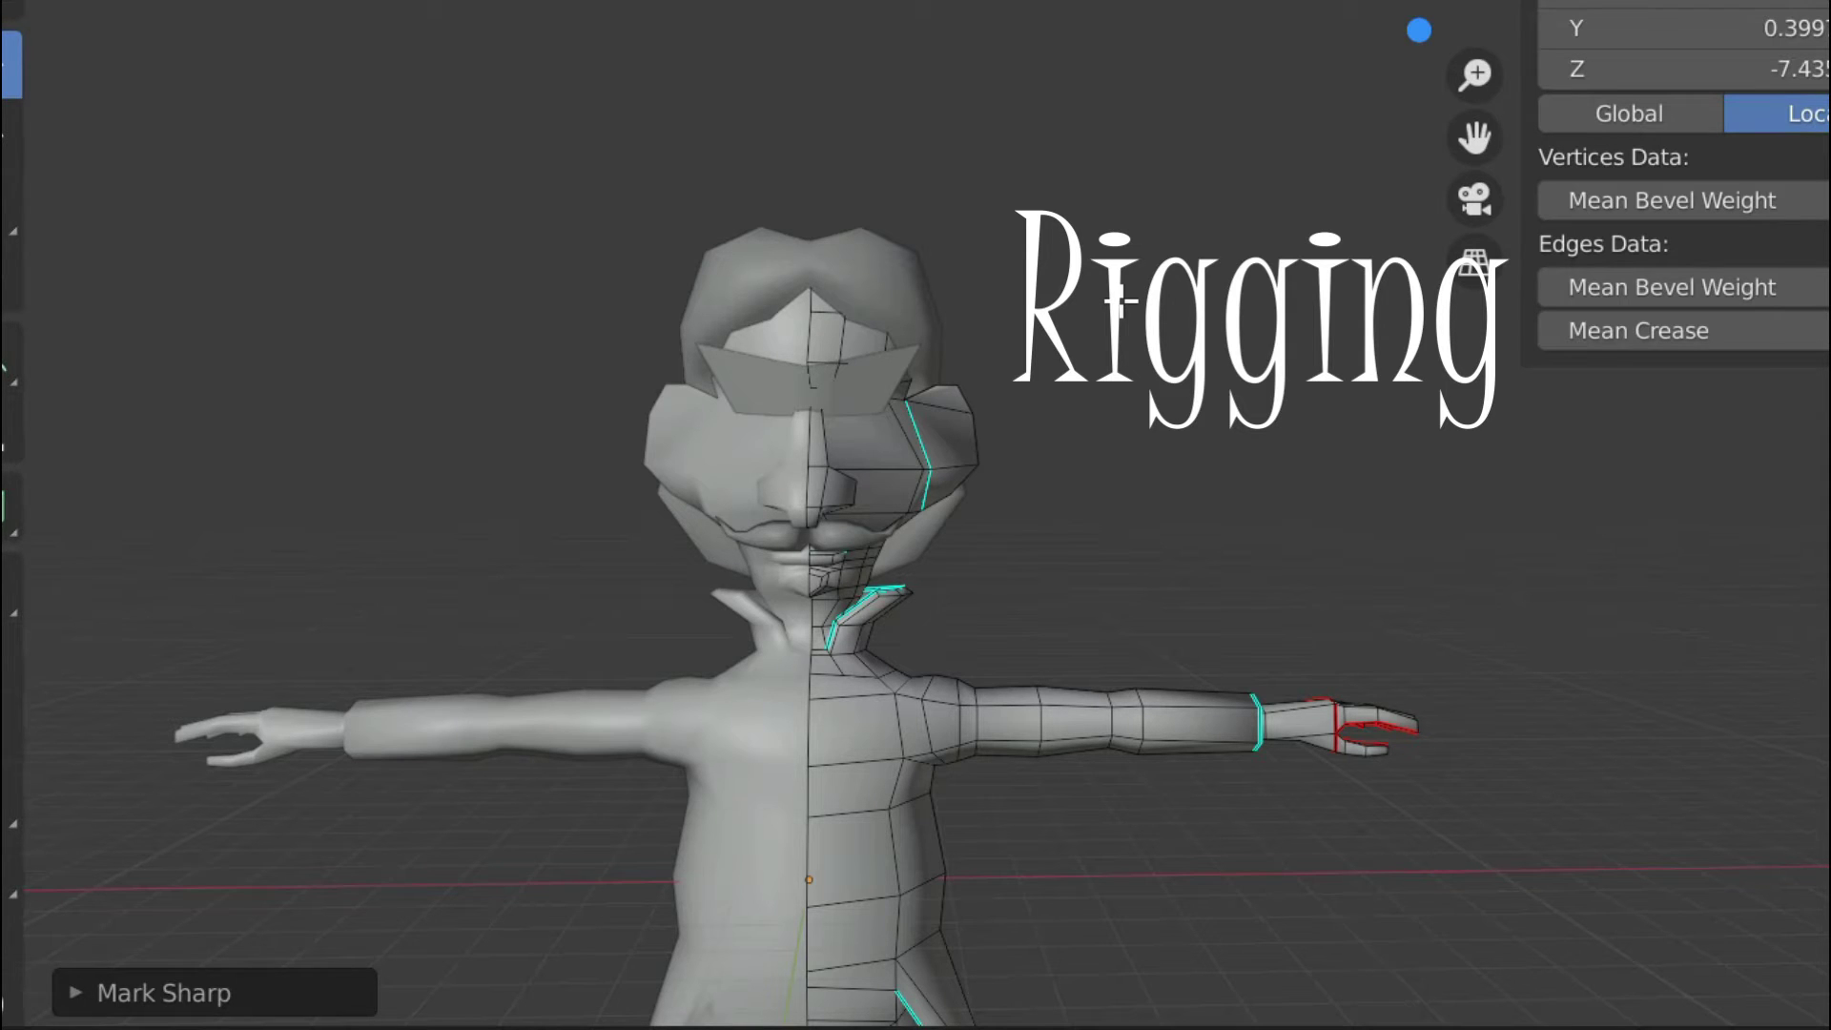
scroll(1121, 301, down, 1)
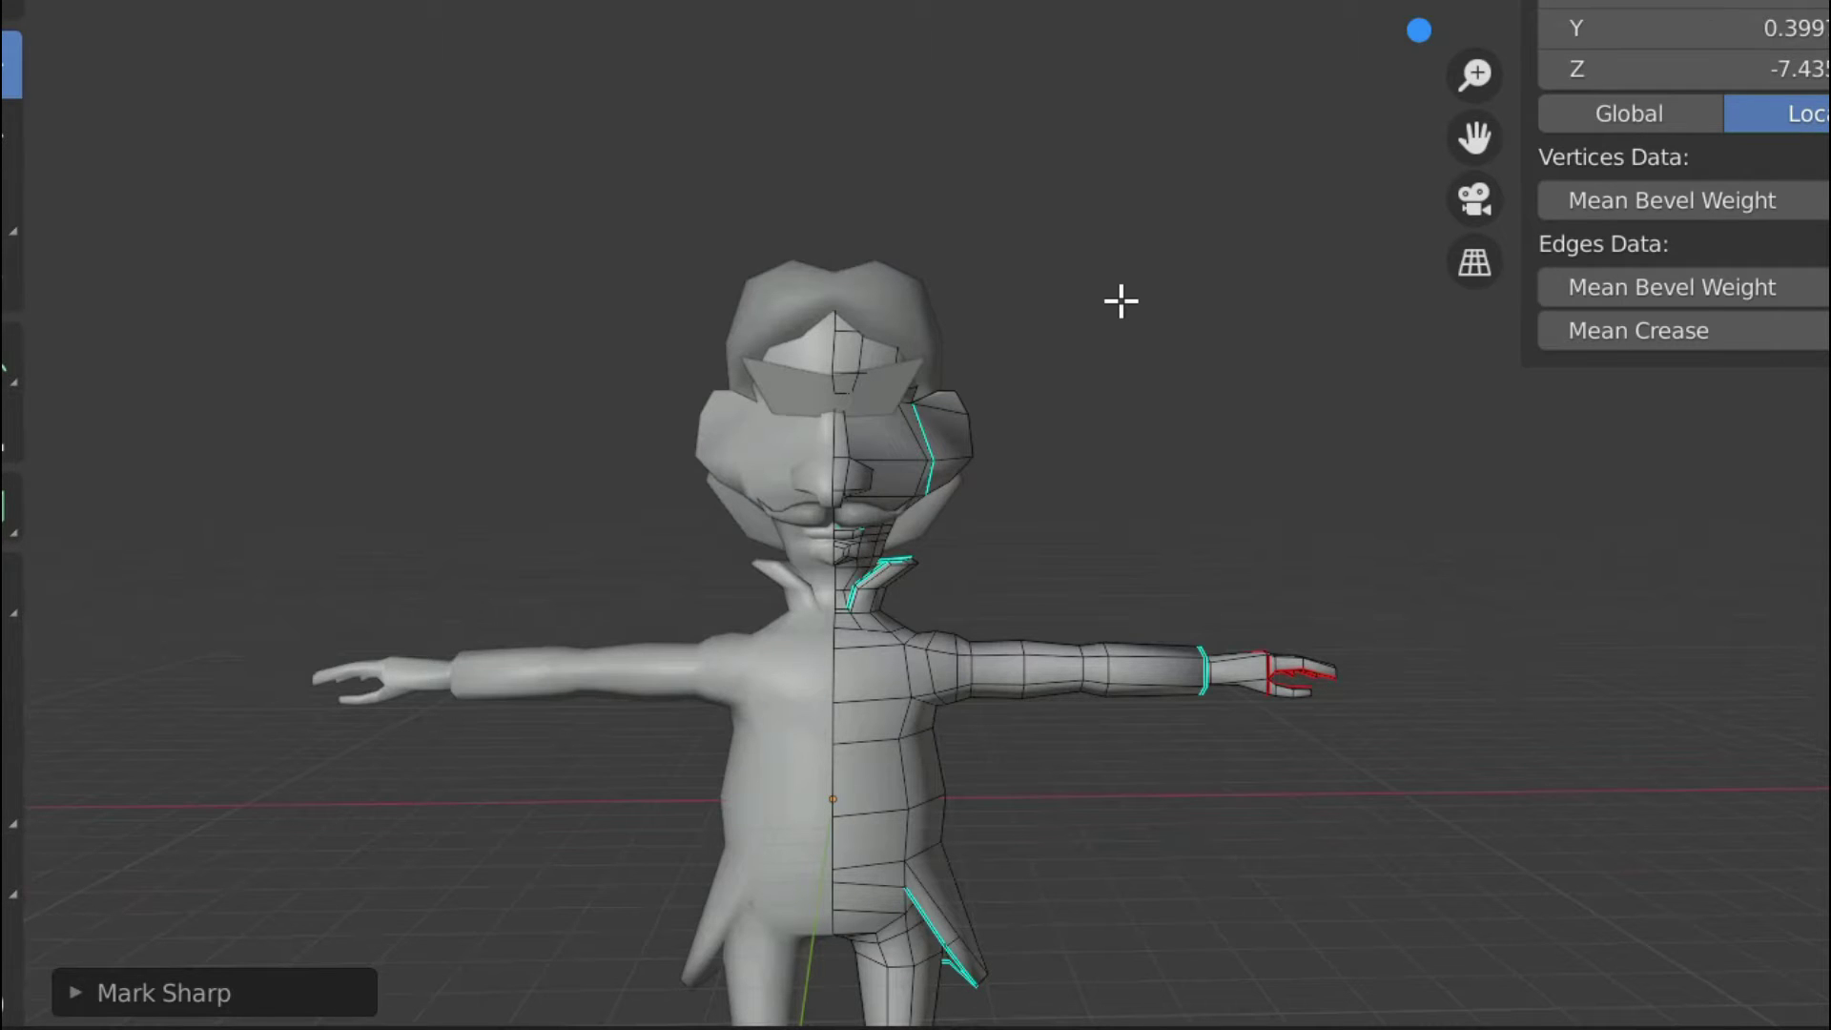
scroll(1120, 301, down, 2)
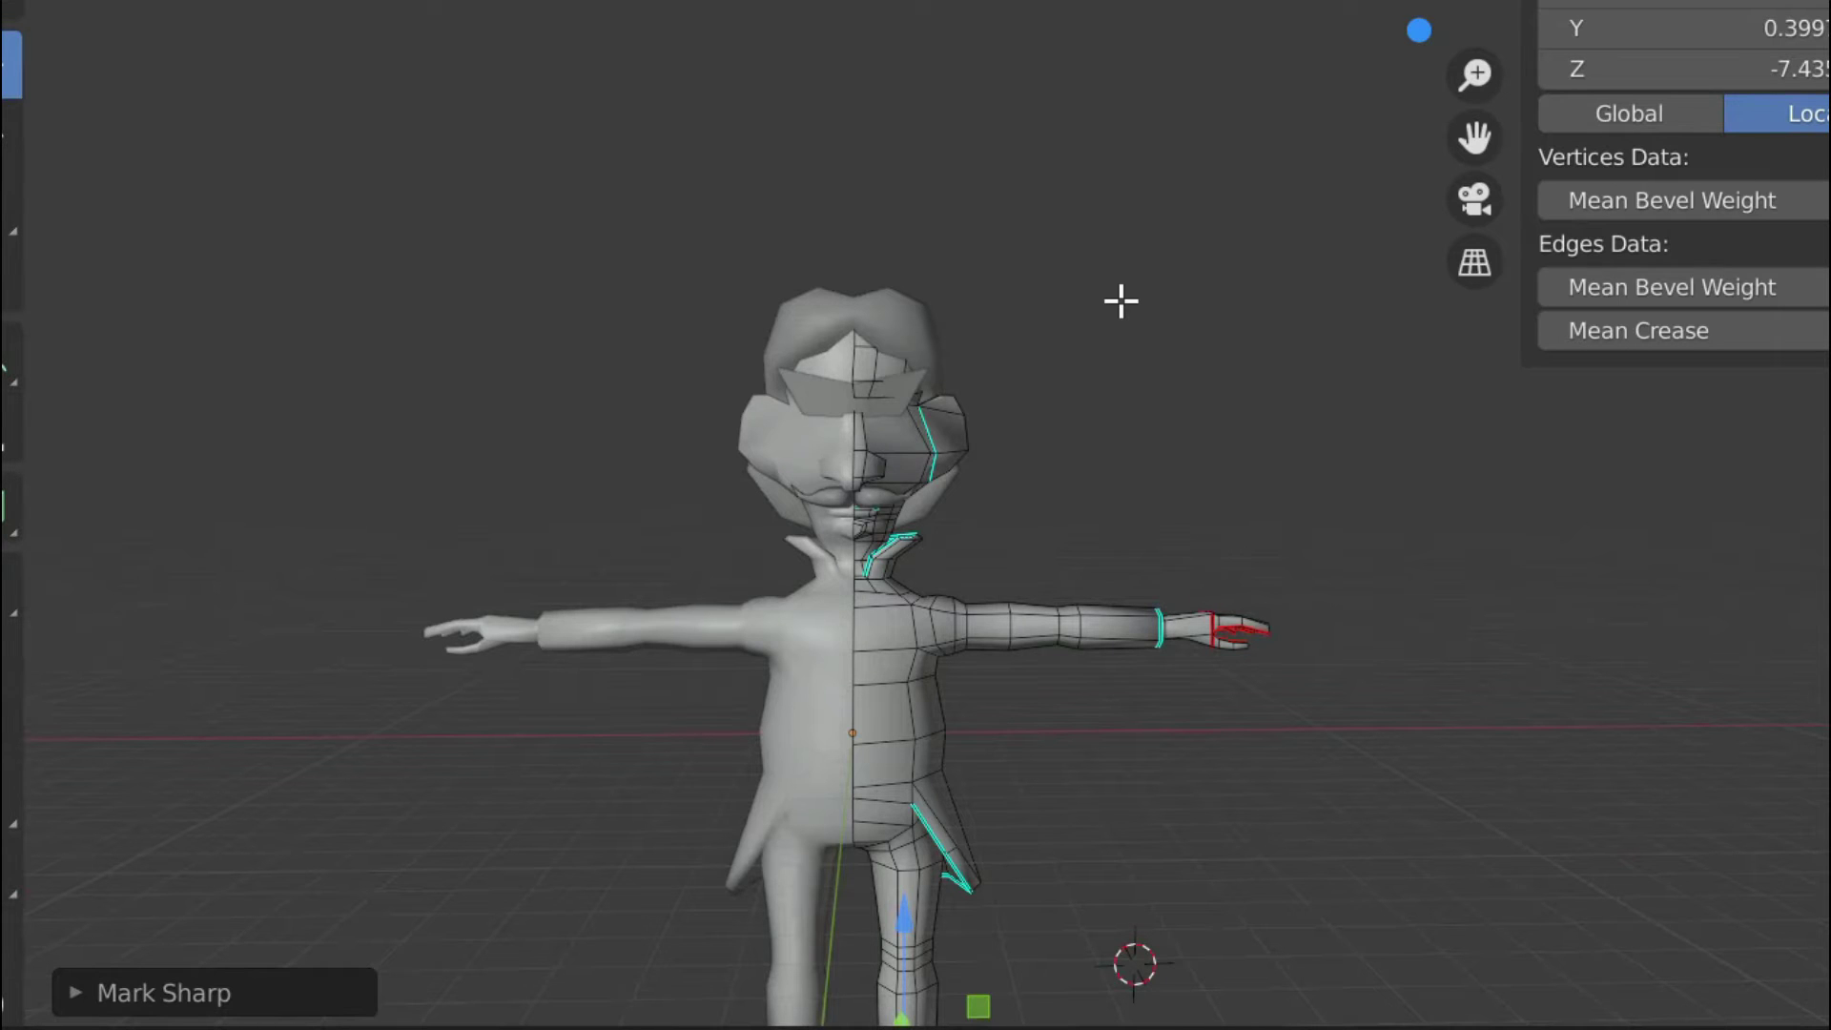
scroll(1121, 301, down, 1)
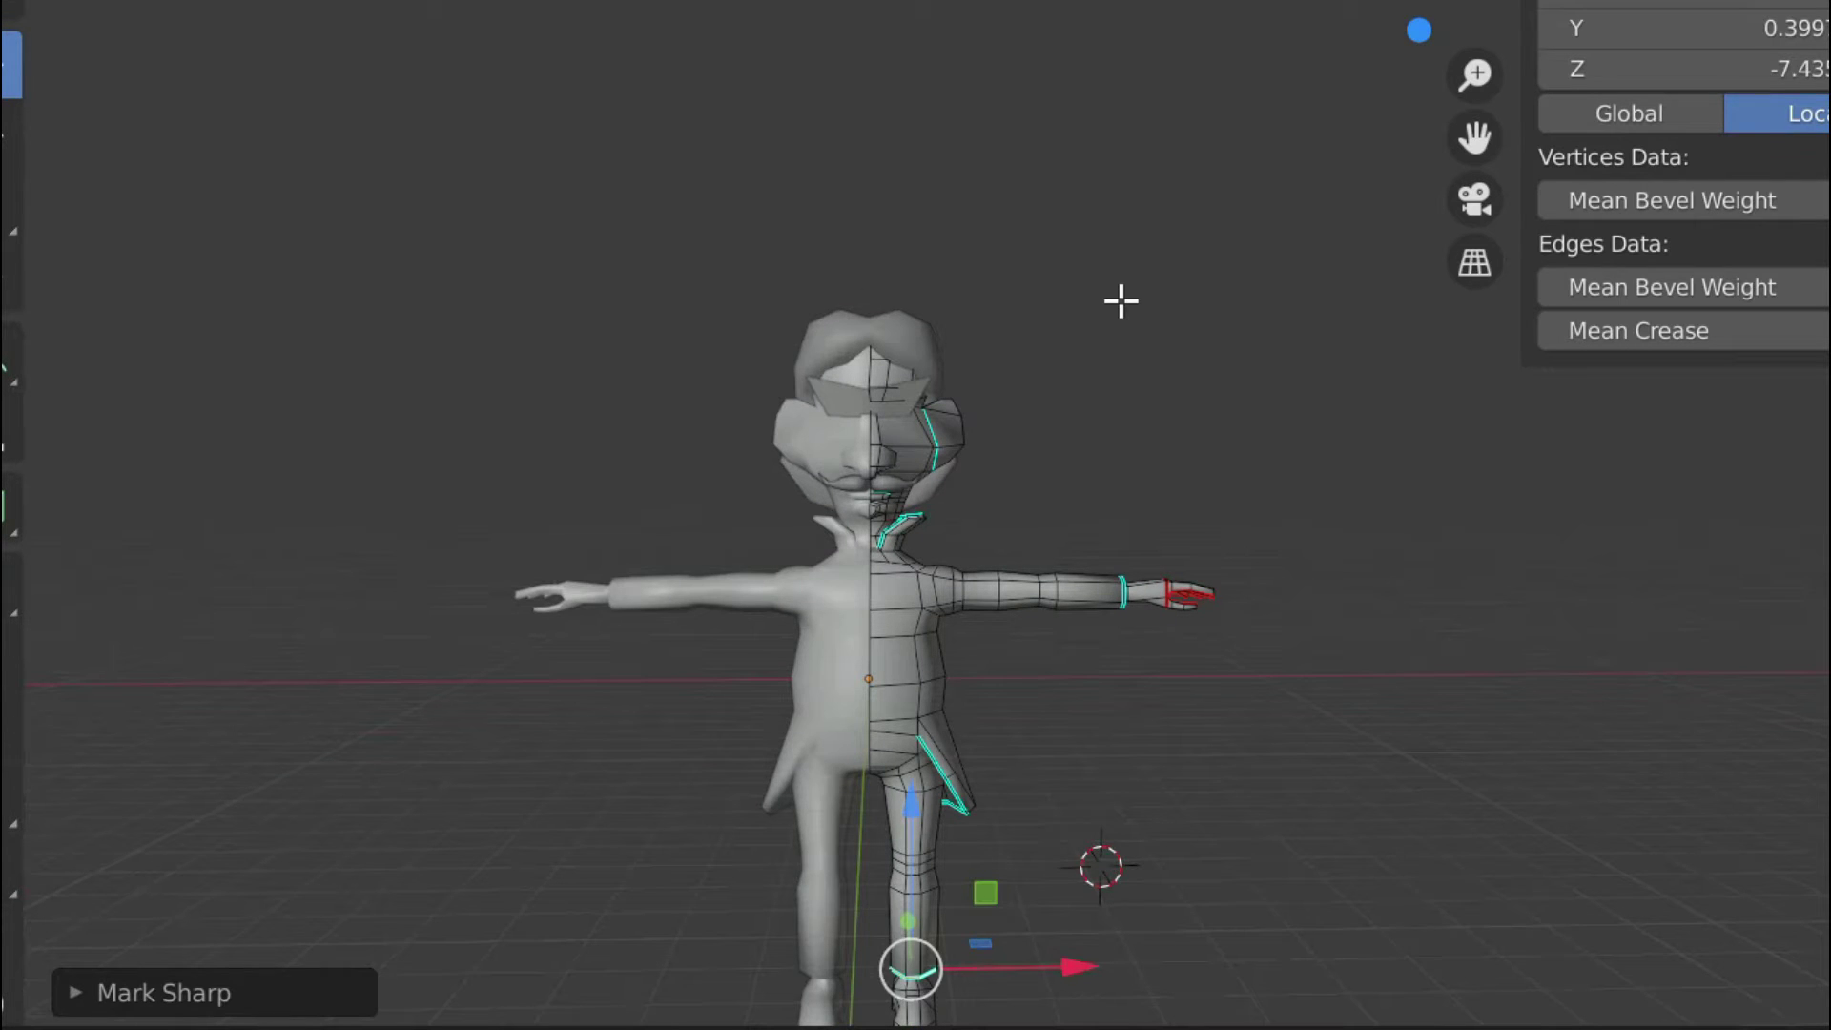
scroll(1120, 301, down, 1)
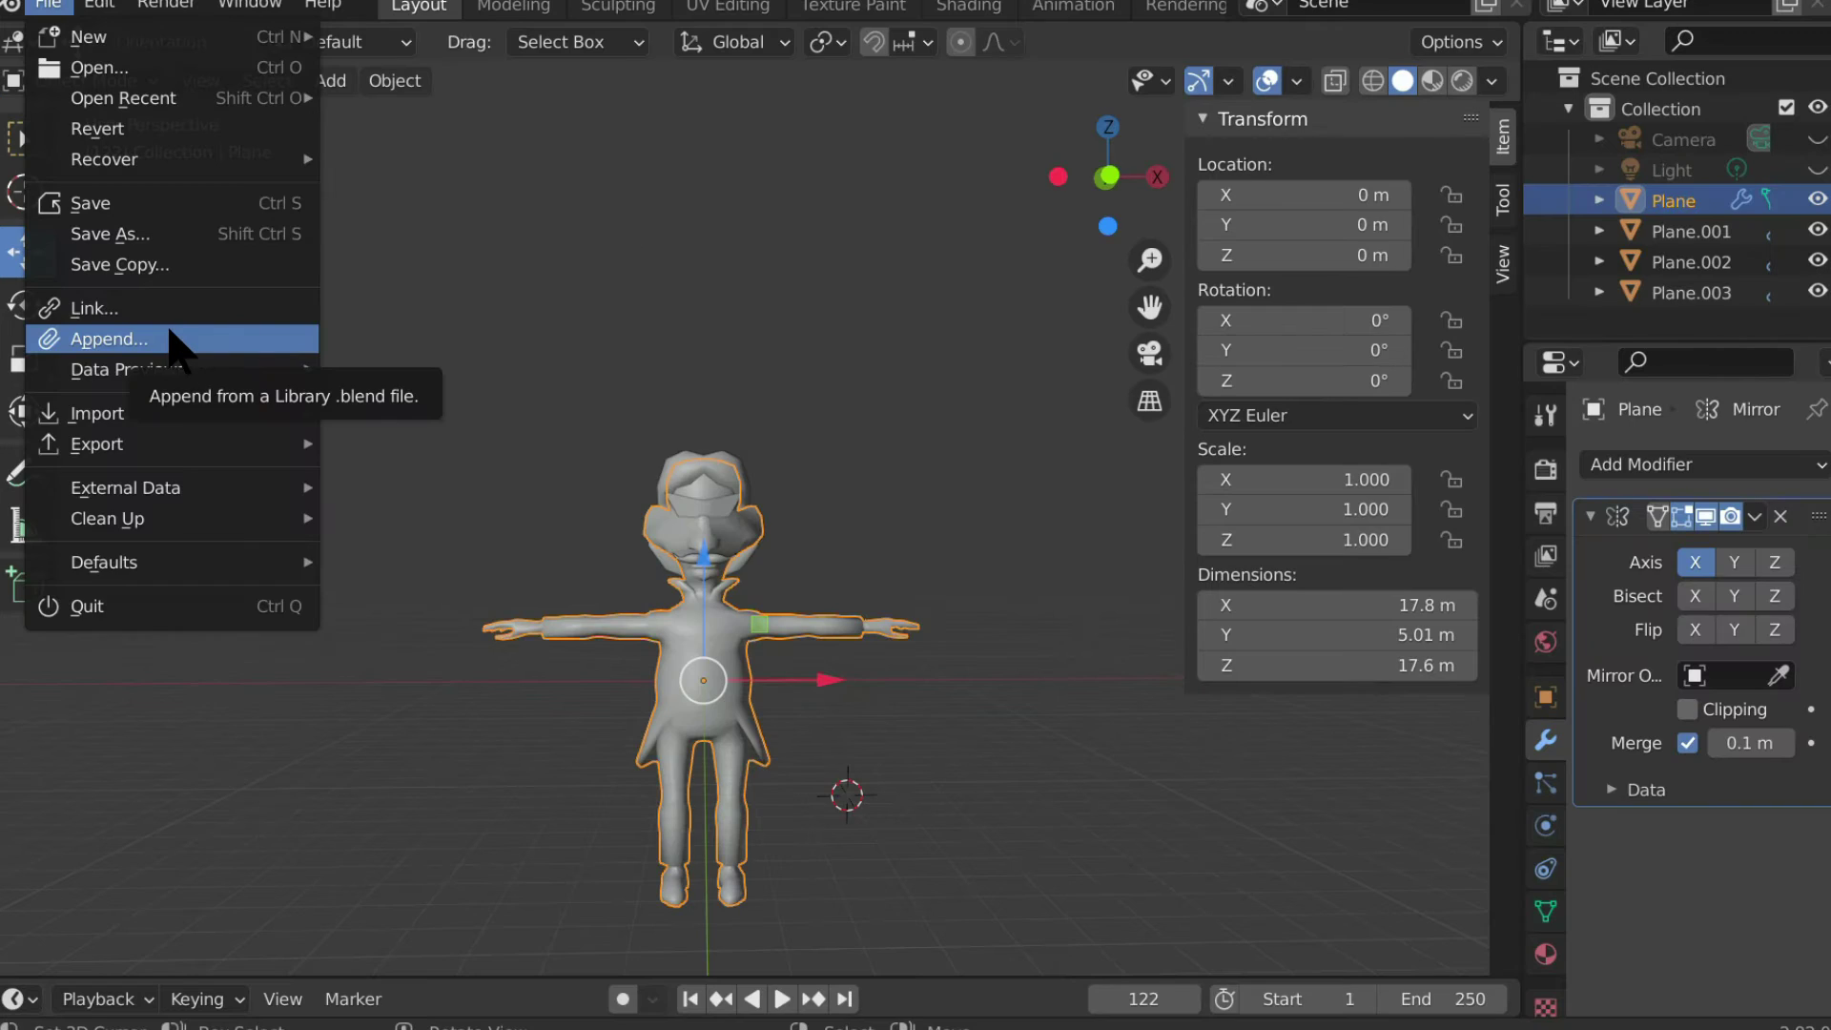
Append the Armature data from generic_humanoid.blend in the kelly 4 models folder.
click(143, 339)
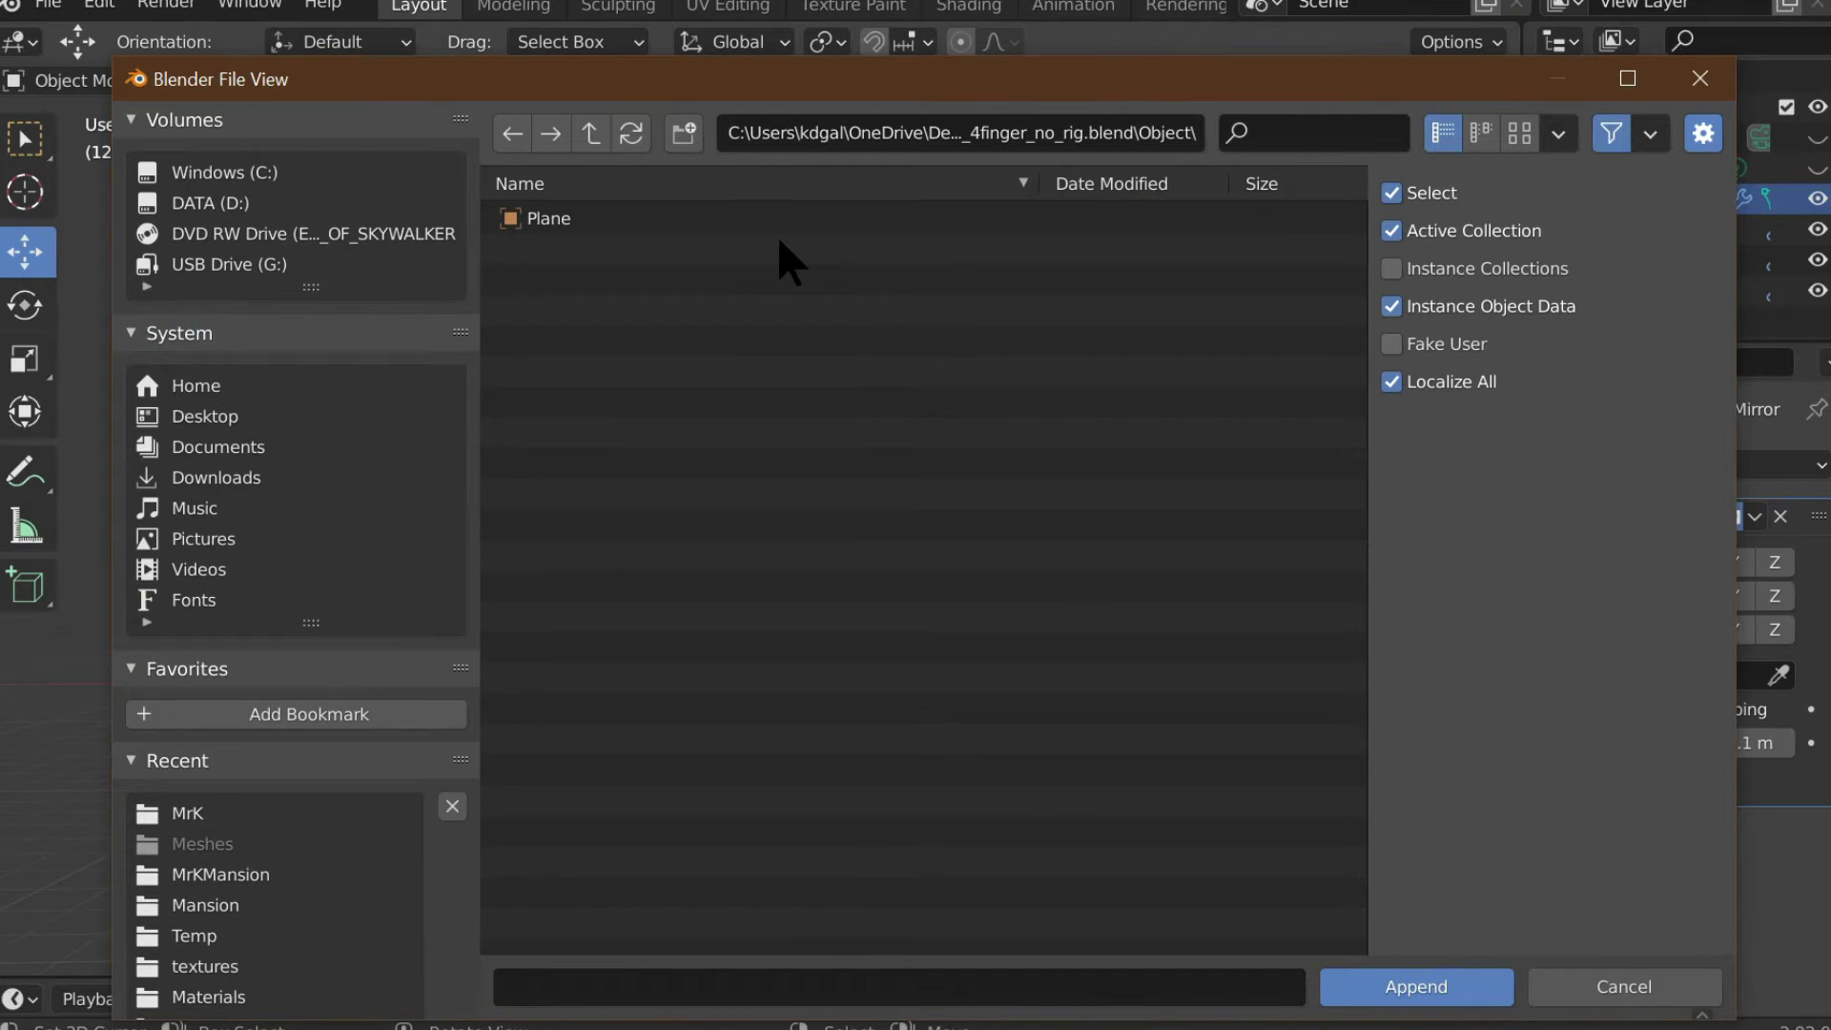
click(584, 135)
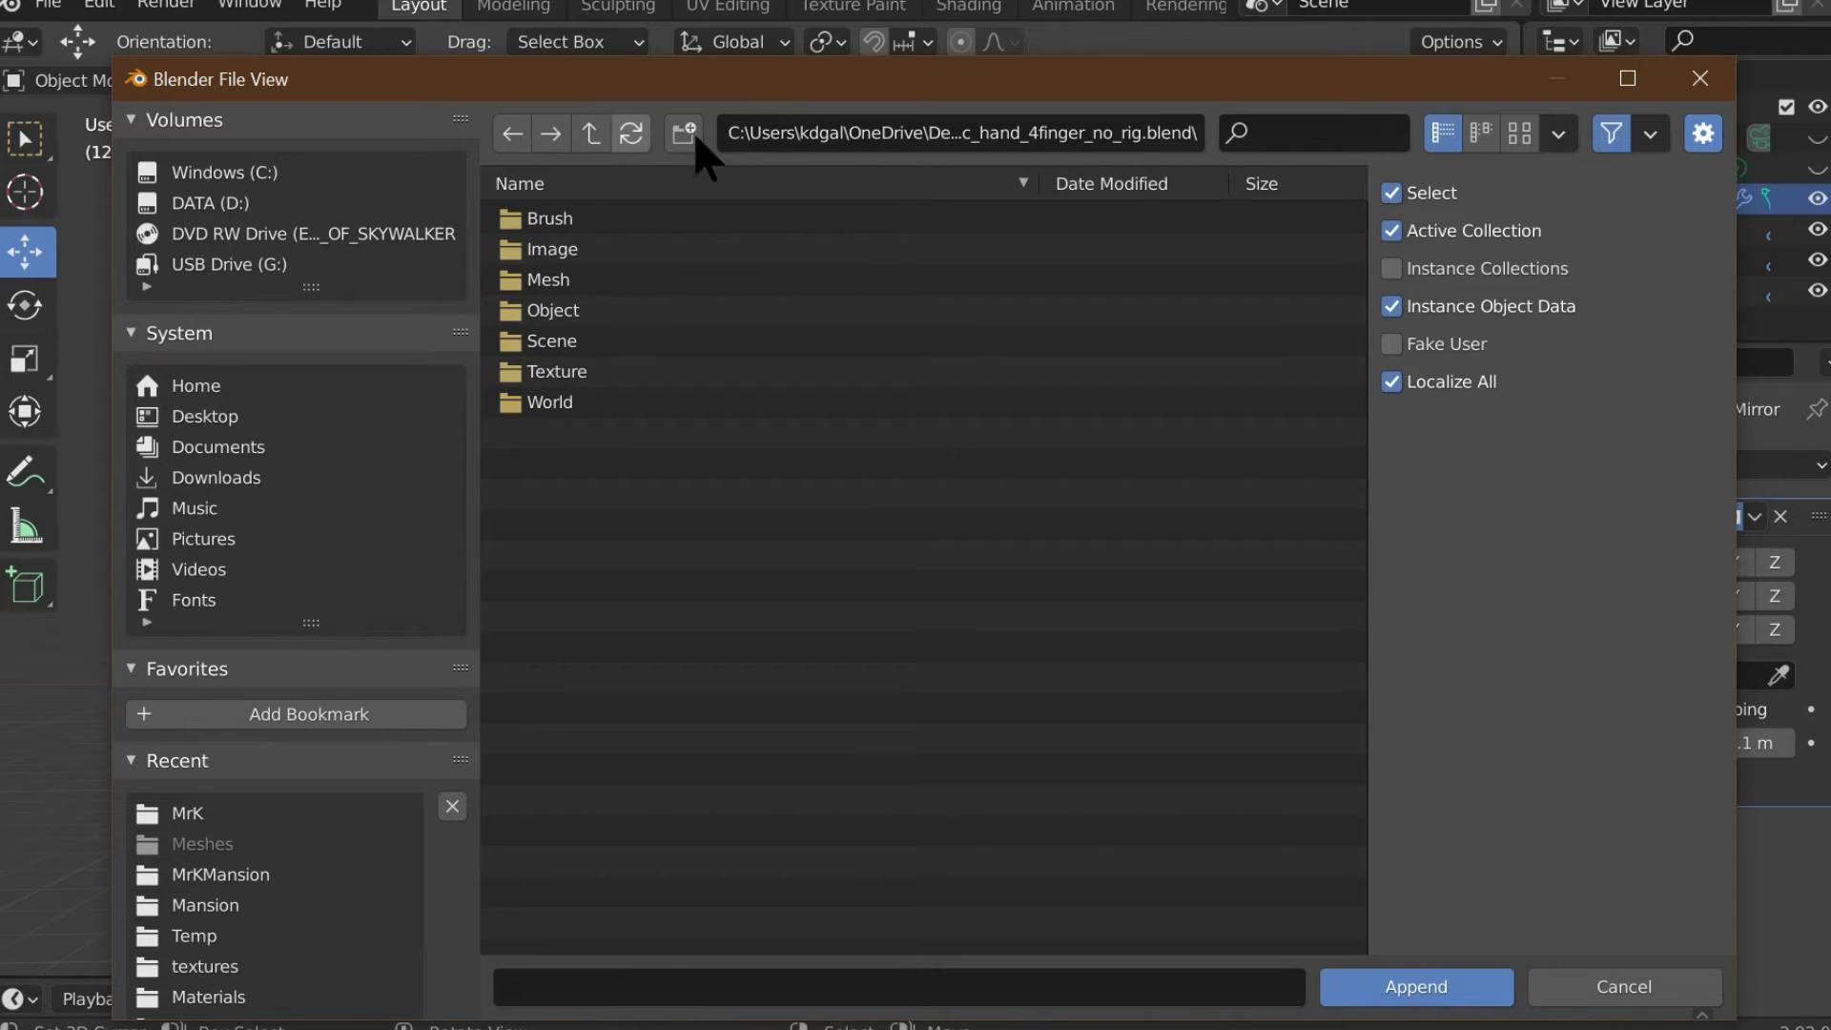
click(591, 135)
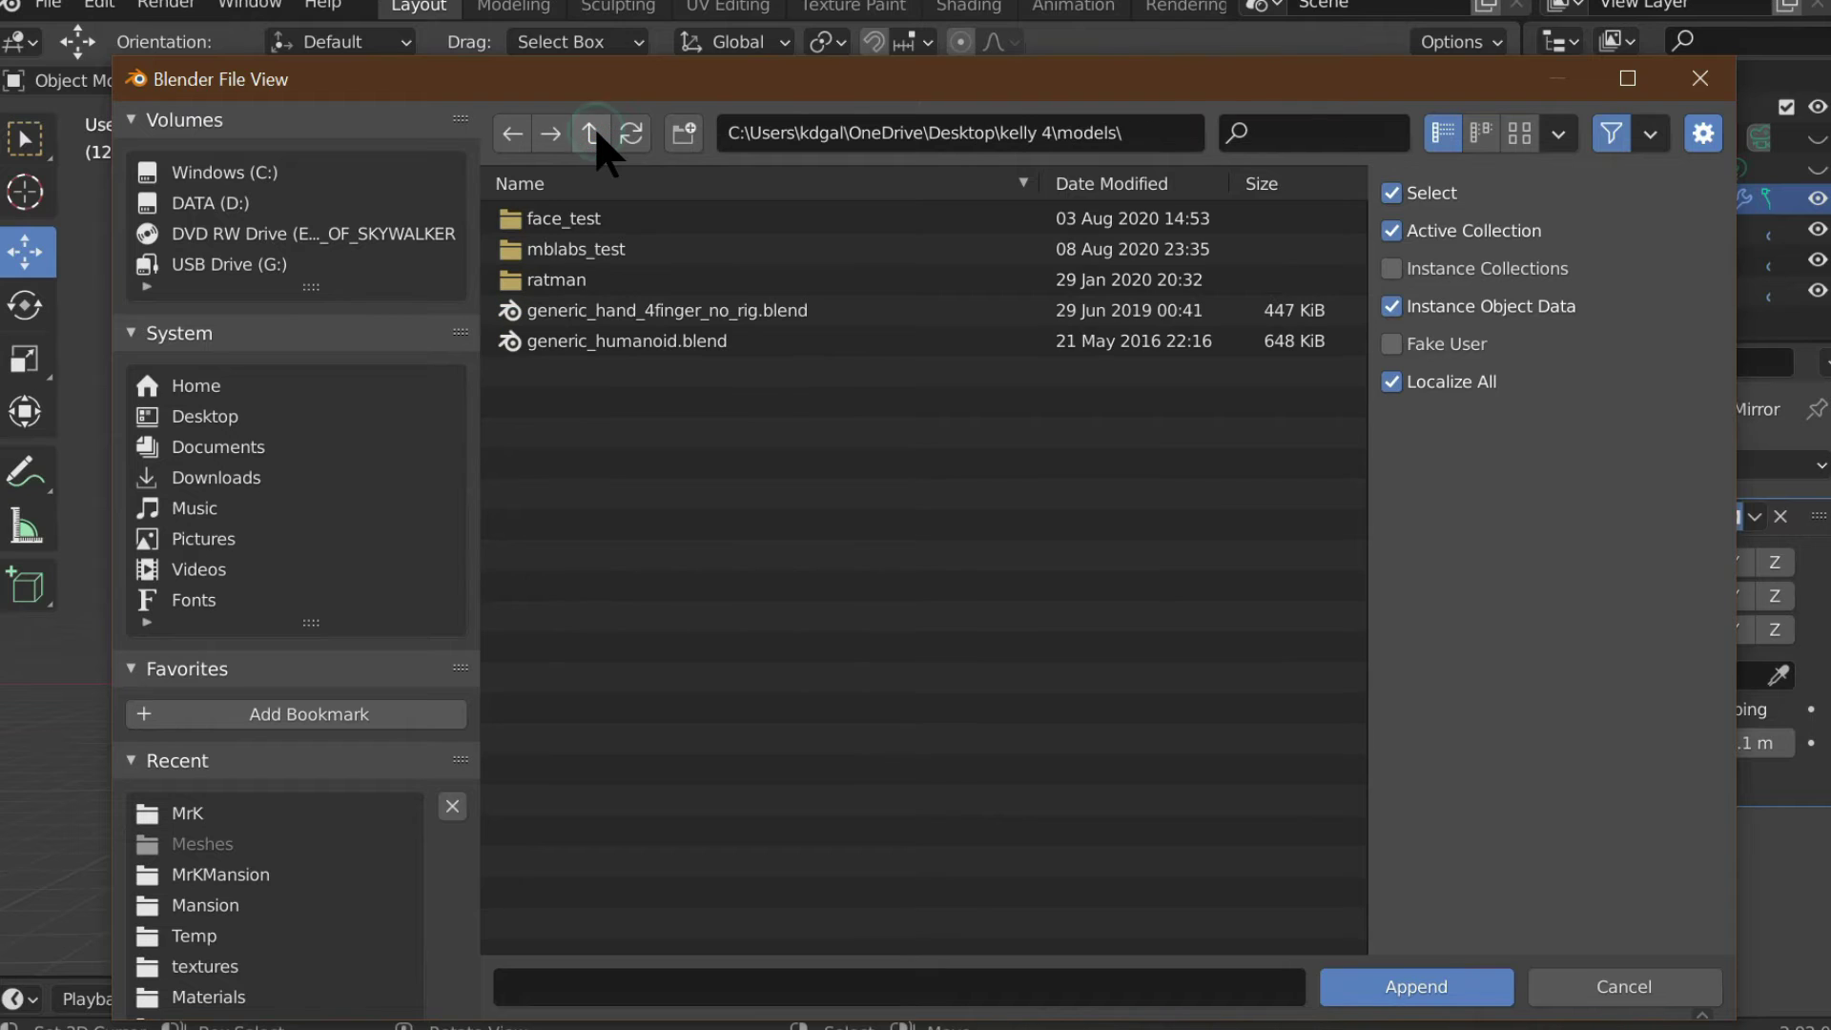
click(700, 334)
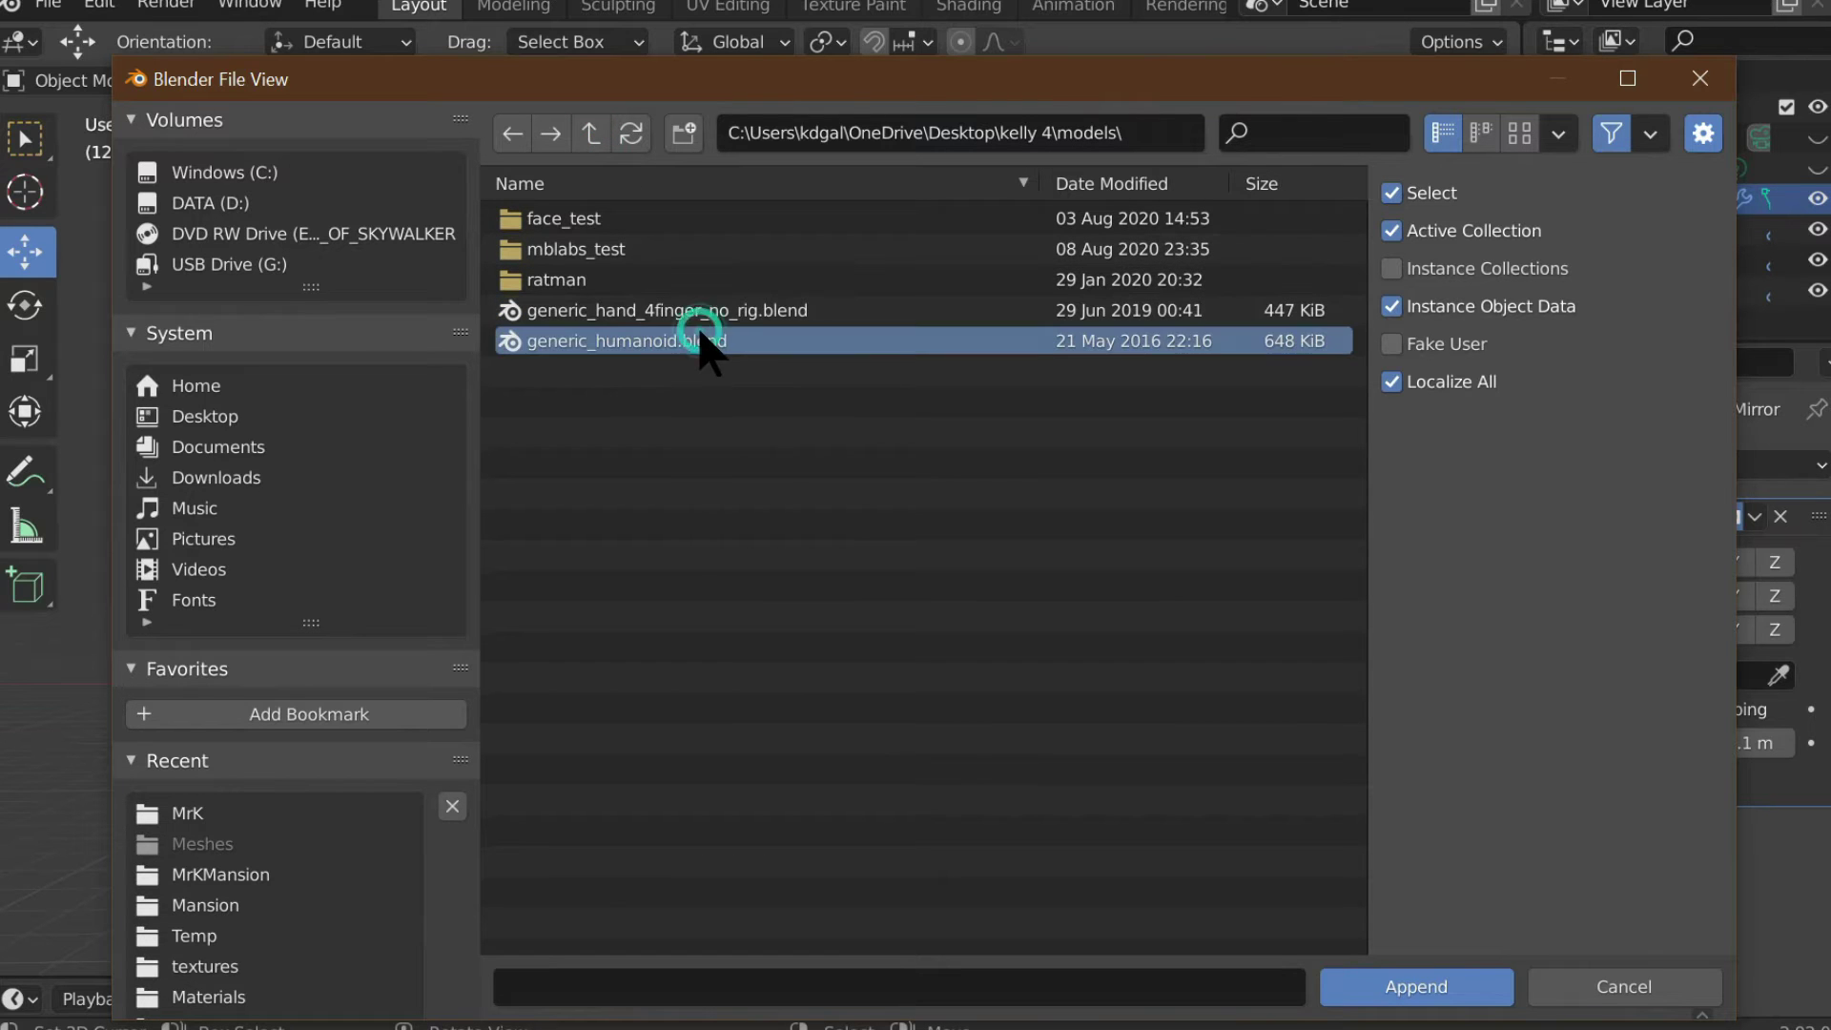
double_click(660, 345)
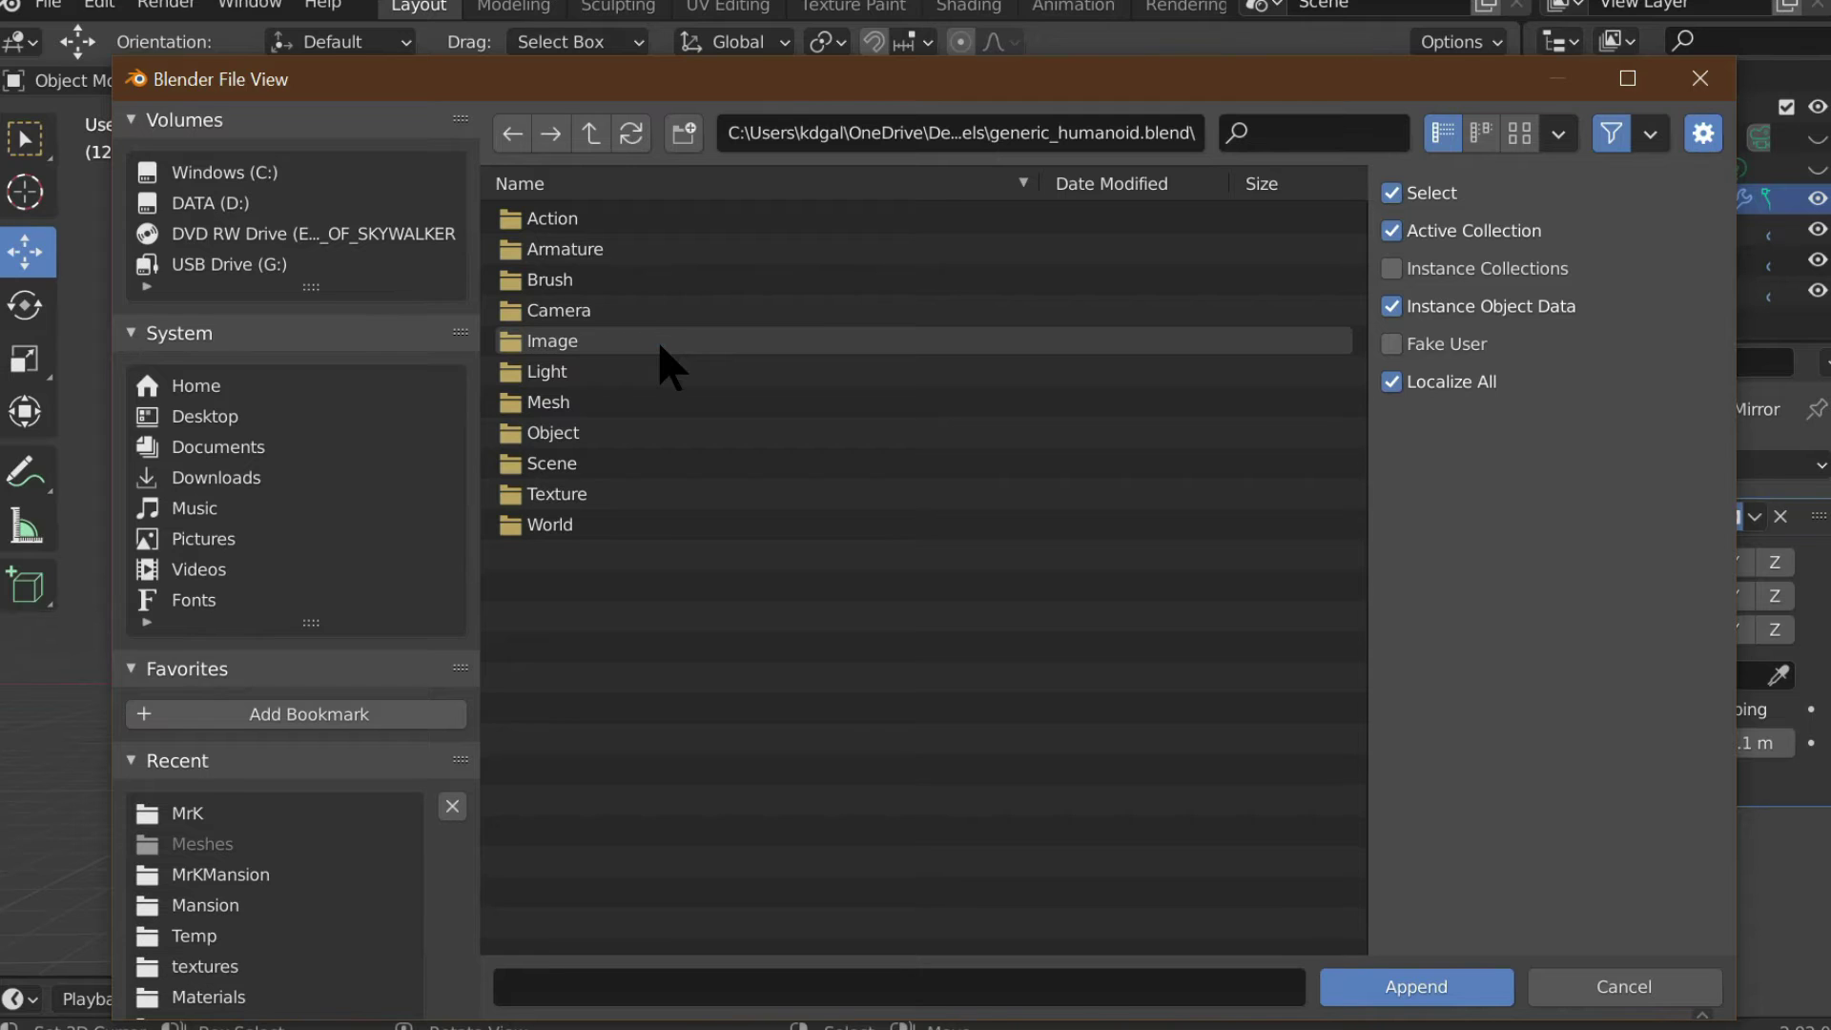
click(637, 249)
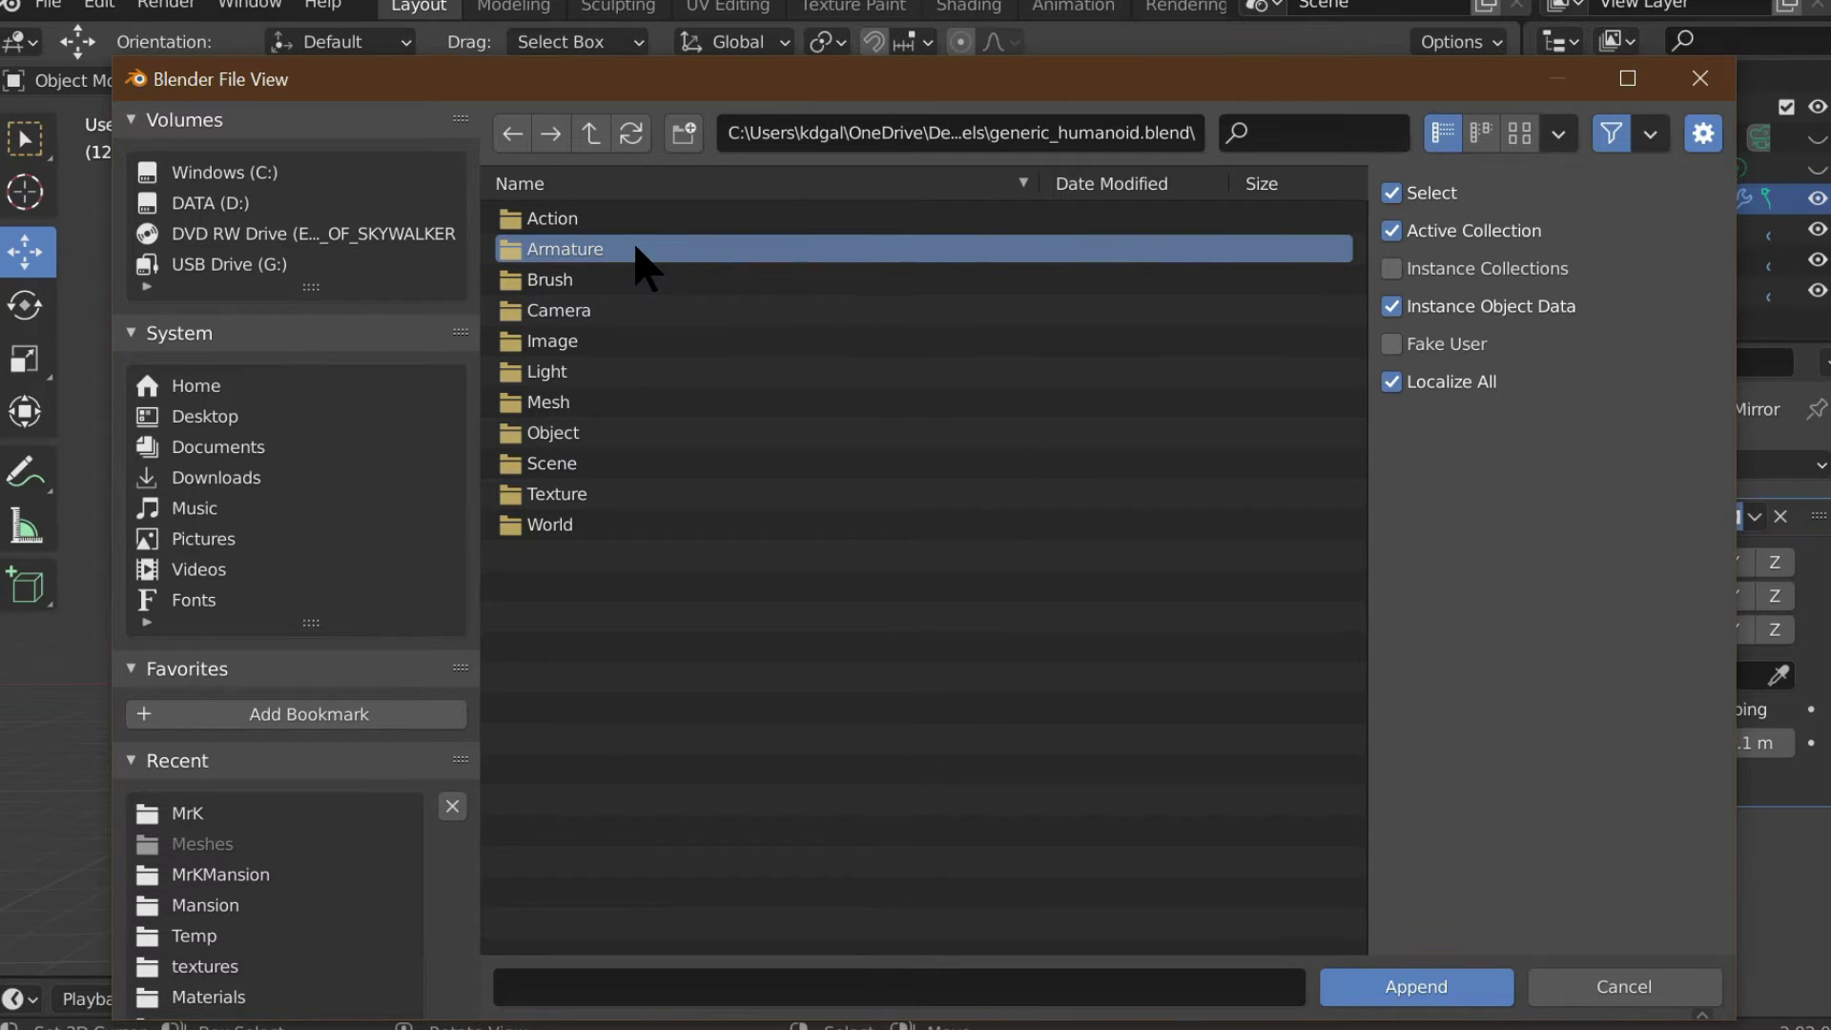
click(635, 249)
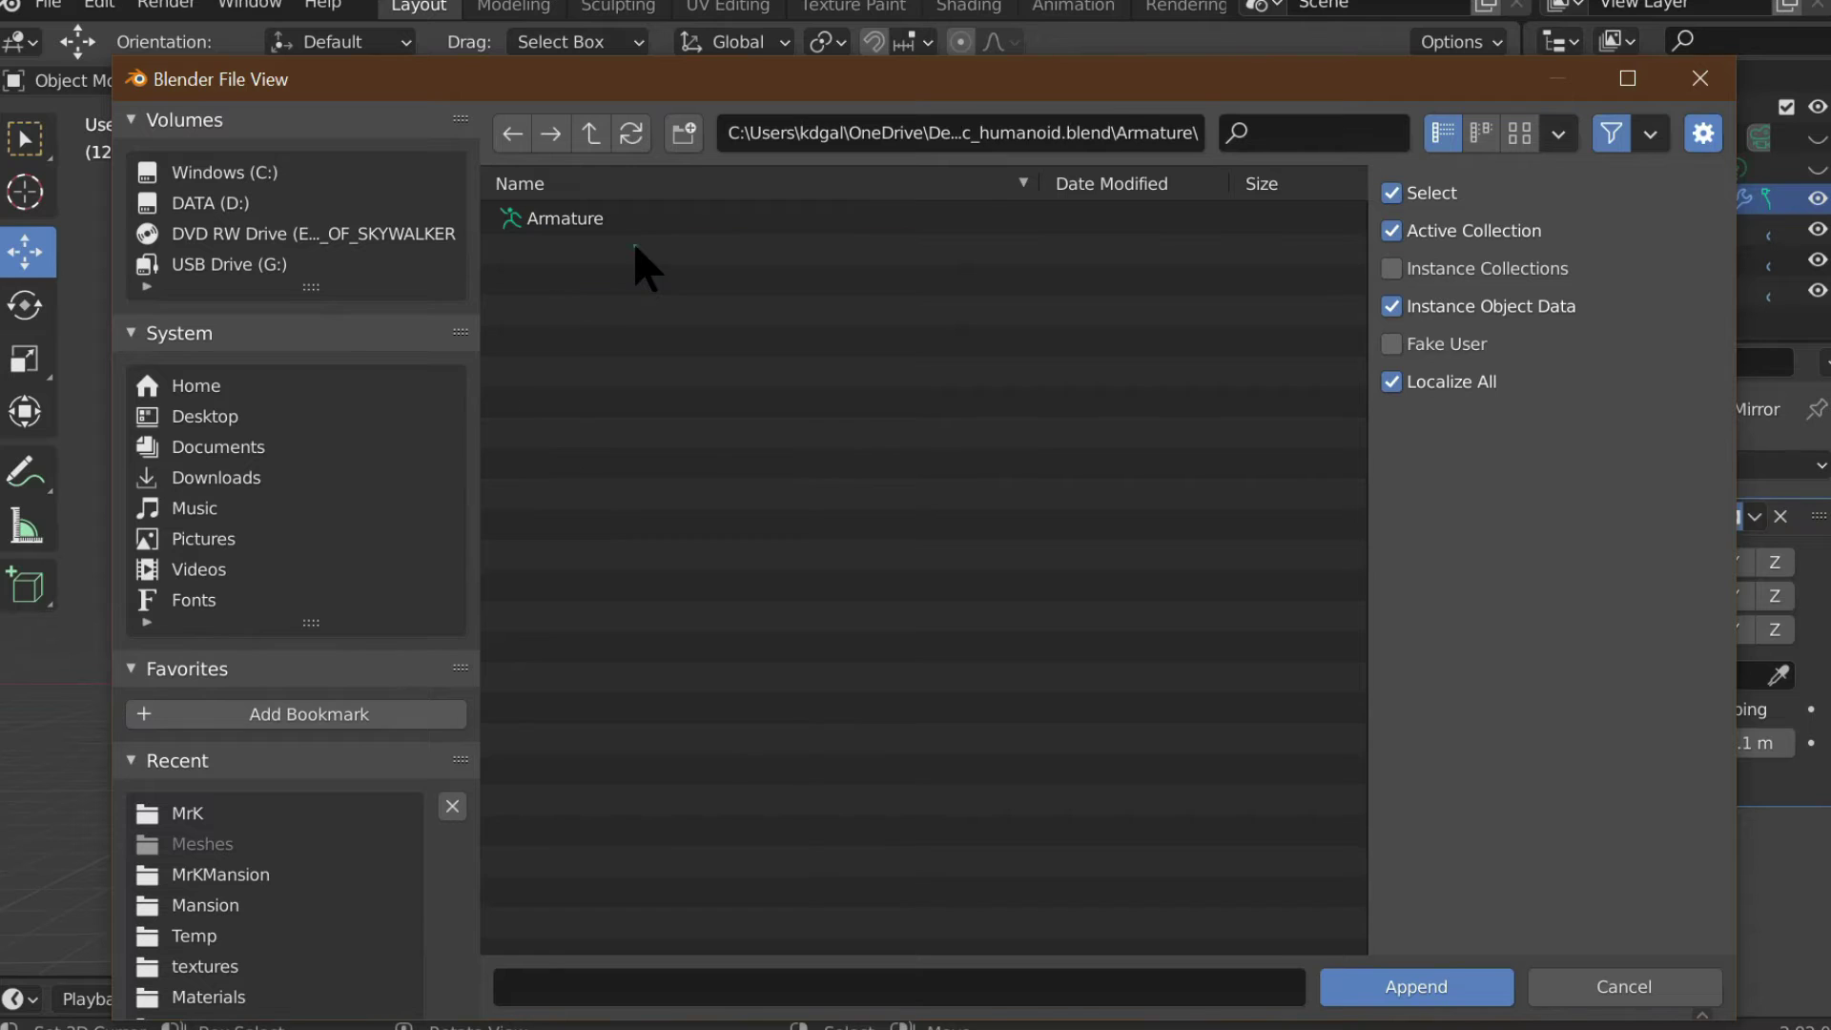
click(624, 218)
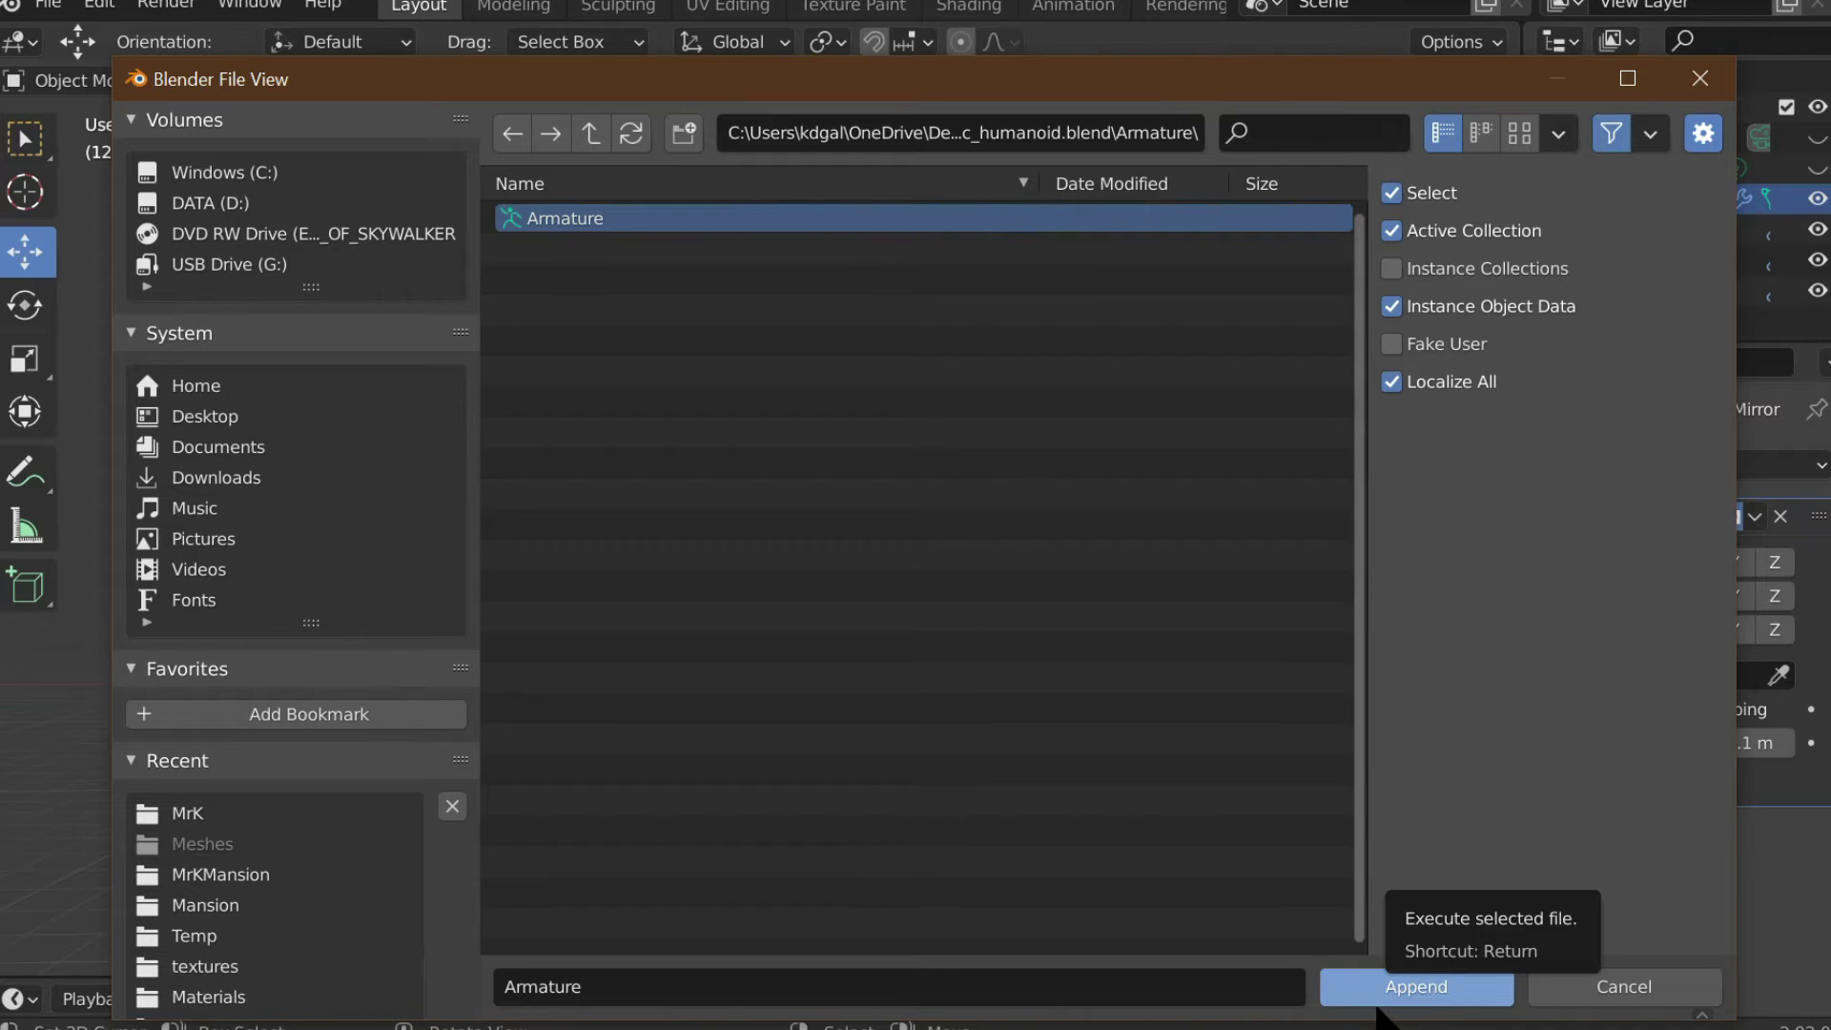
click(1421, 987)
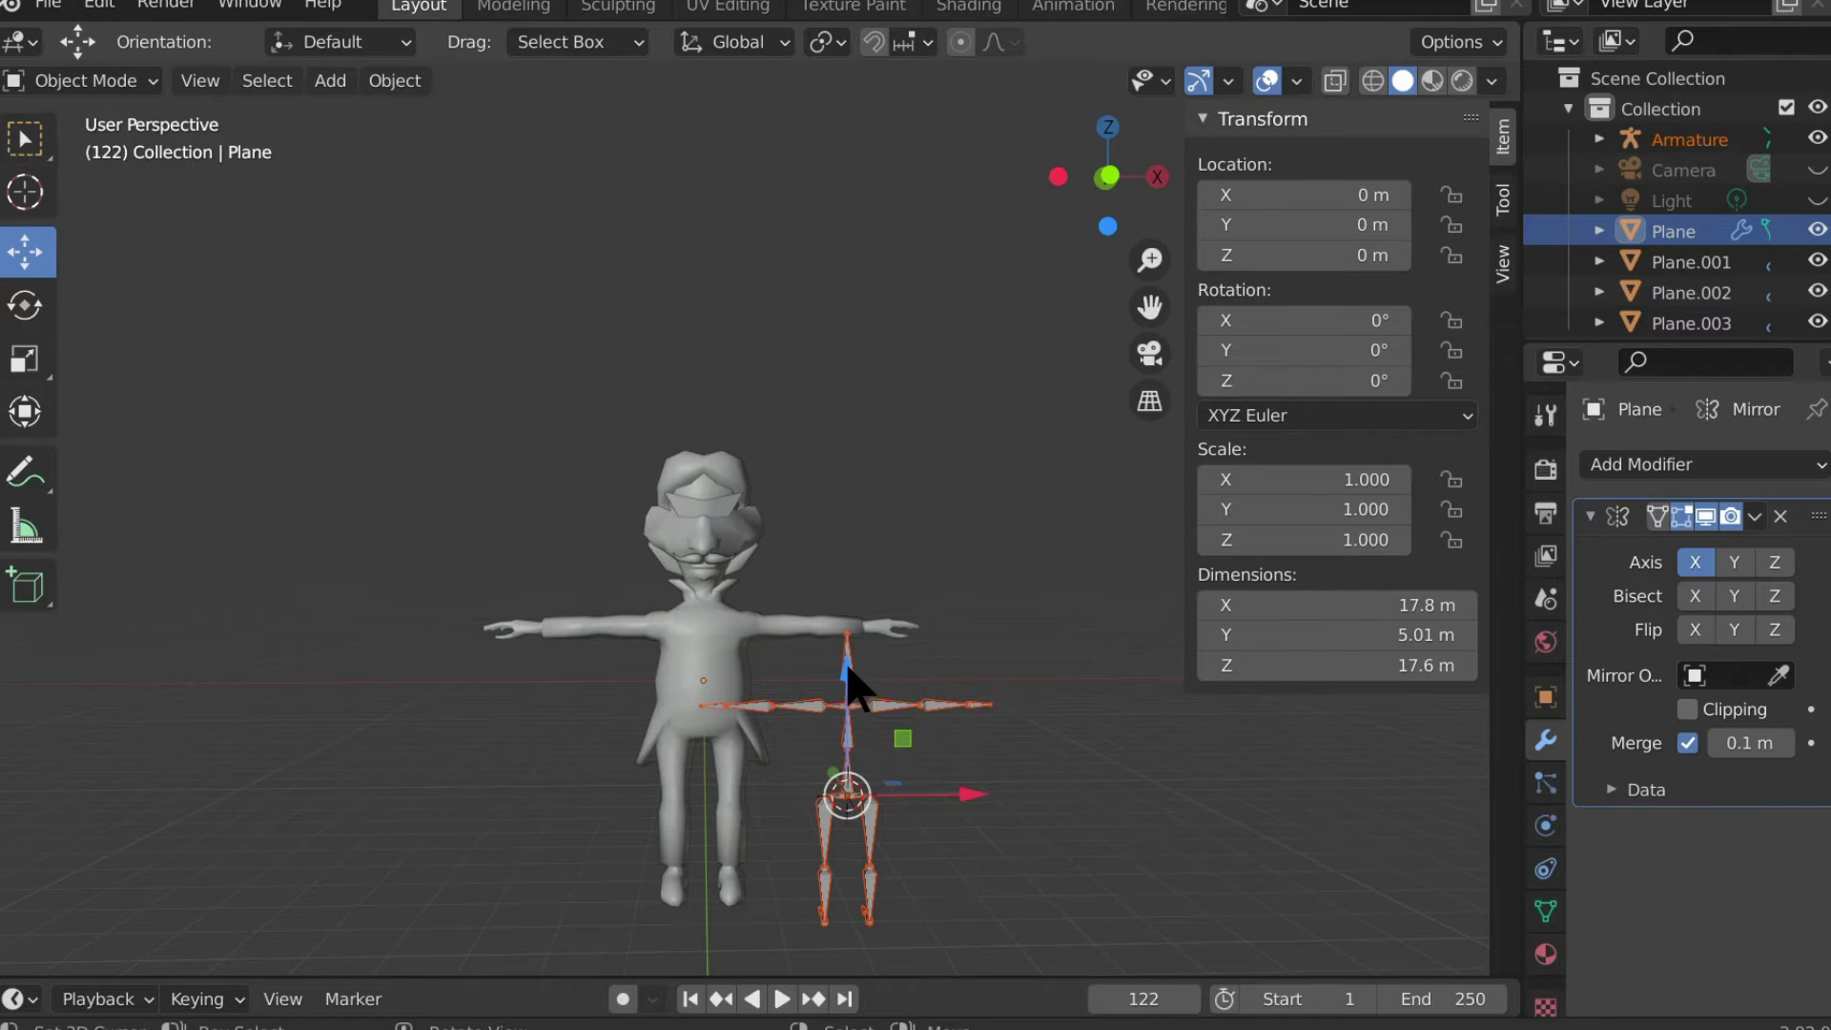
Raise the appended armature along Z beside the character.
drag(852, 683, 854, 602)
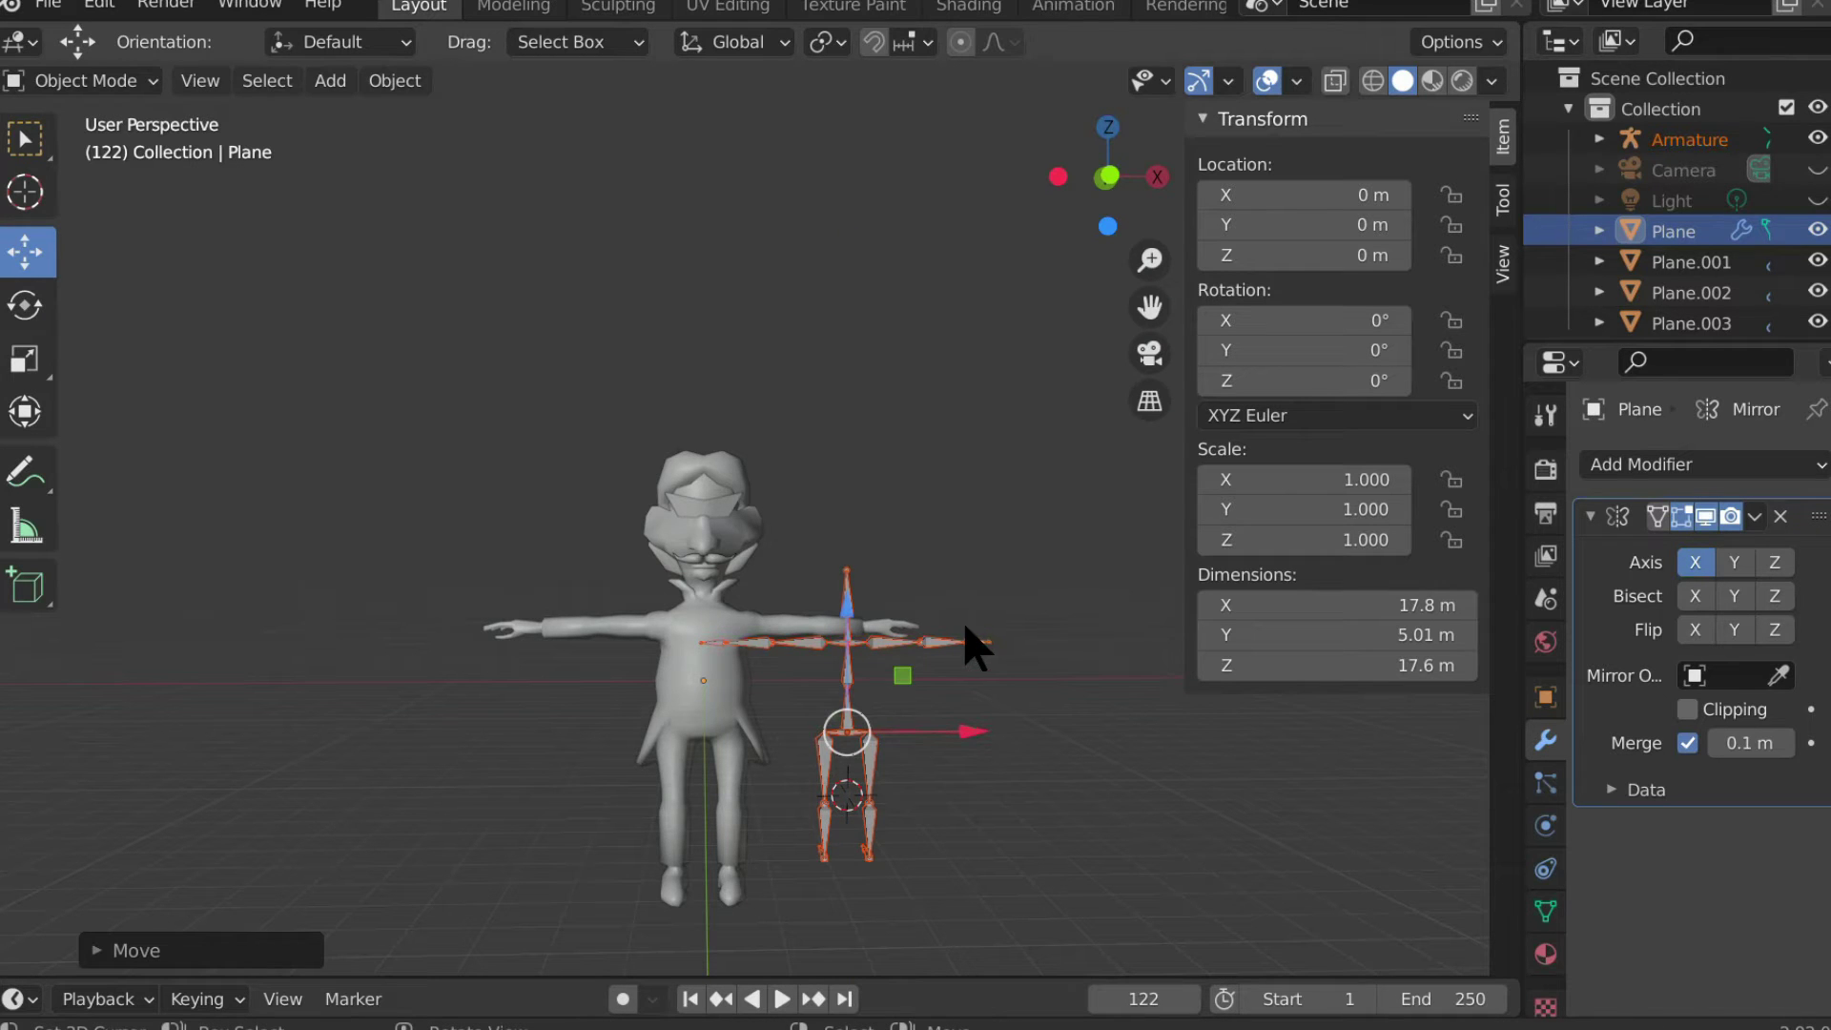
mouse_move(878, 431)
middle_down()
mouse_move(584, 511)
mouse_move(637, 531)
mouse_move(744, 524)
mouse_move(846, 446)
middle_up()
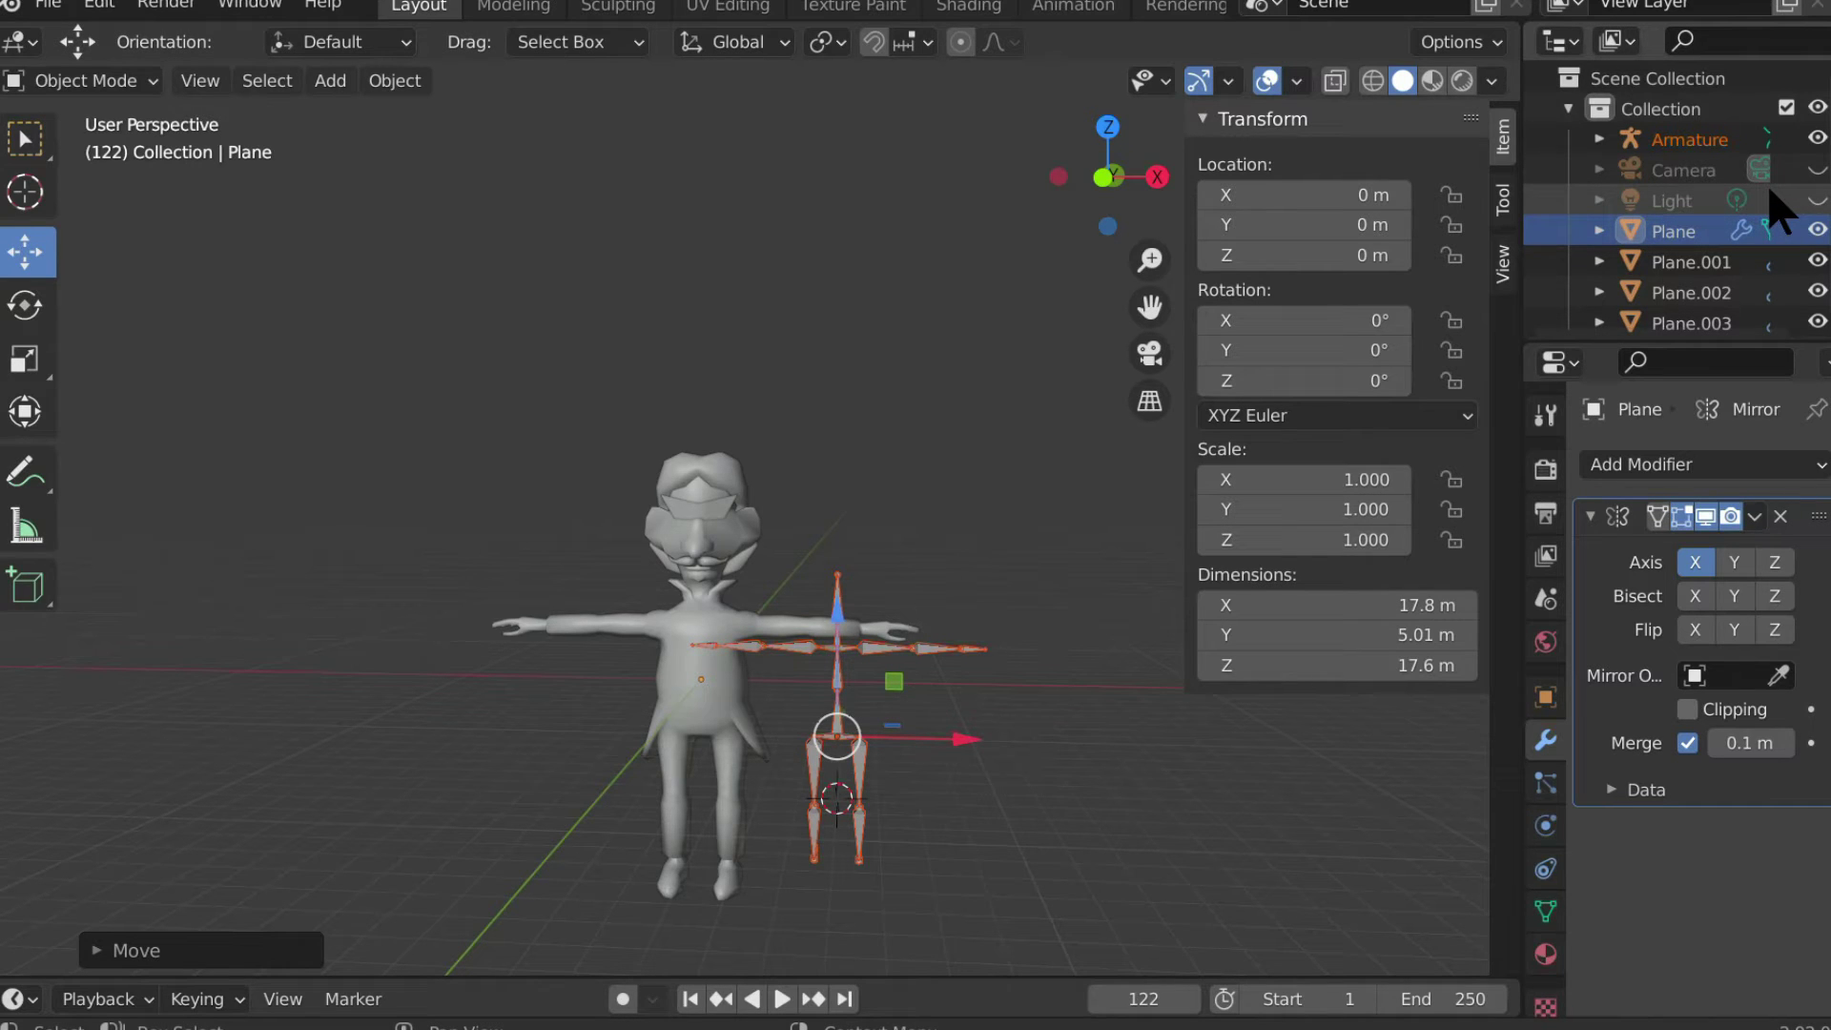
click(1688, 140)
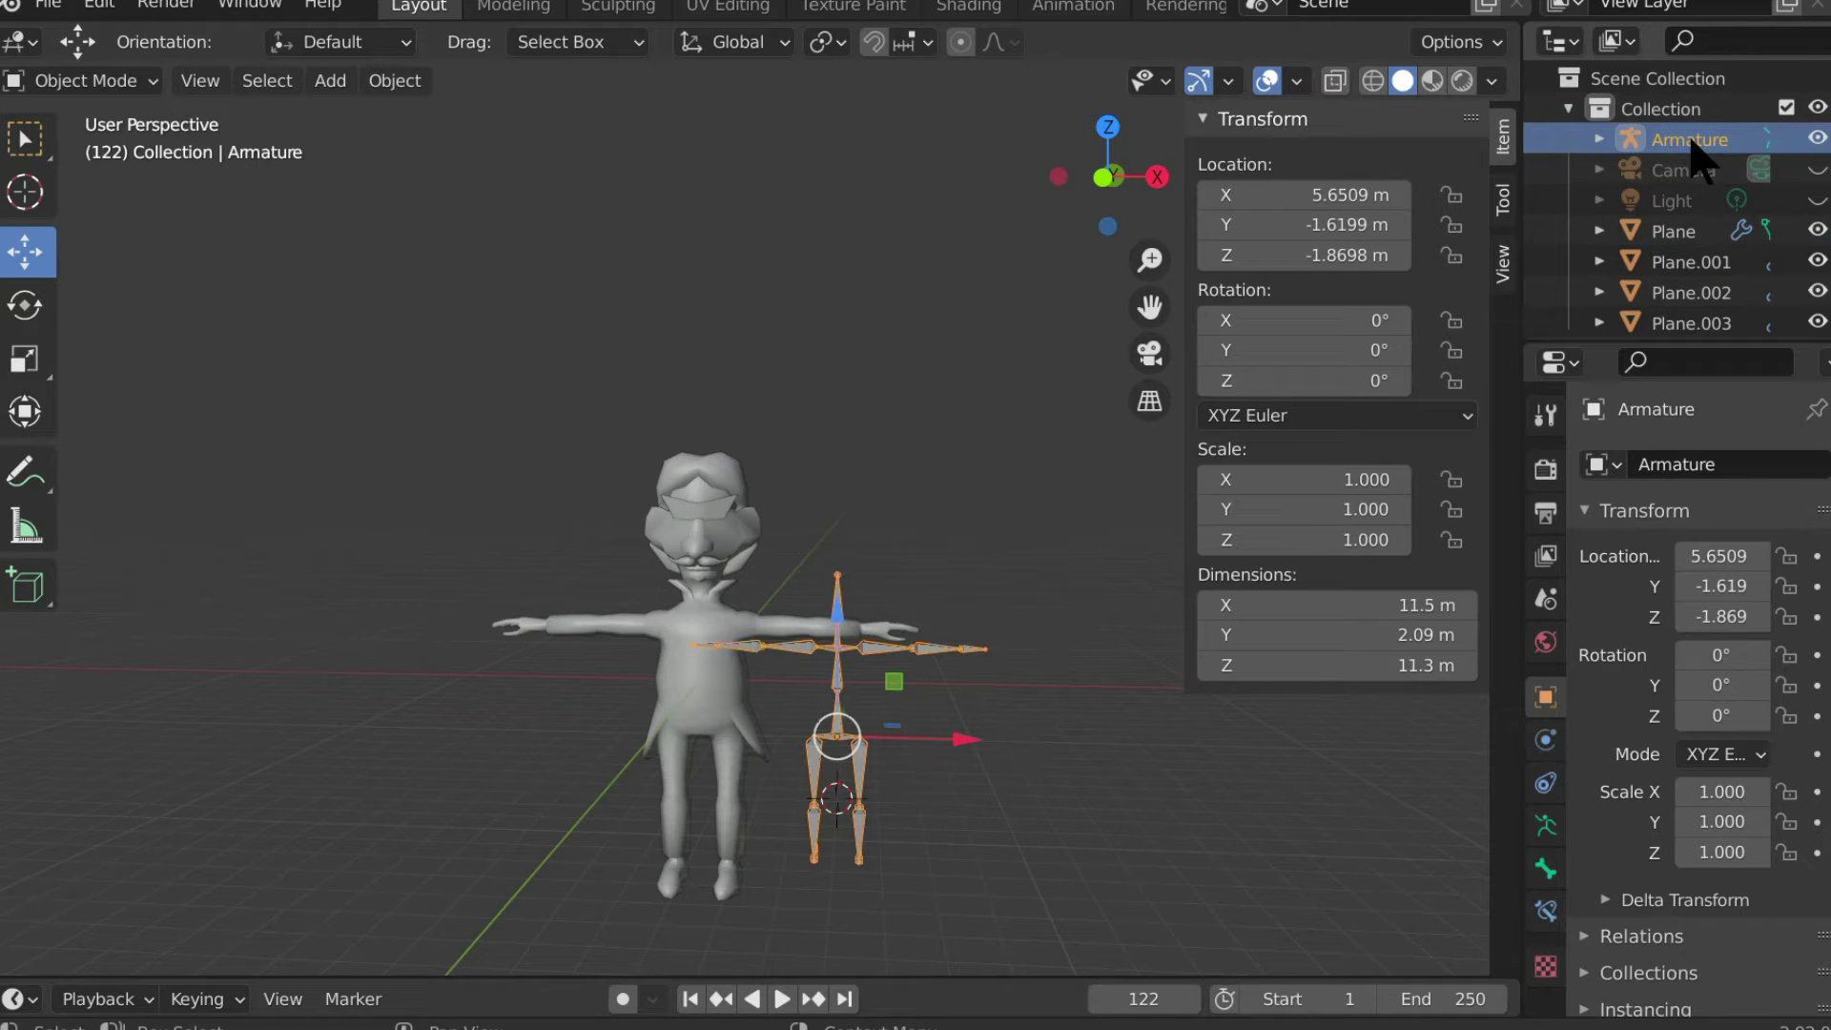
click(1686, 231)
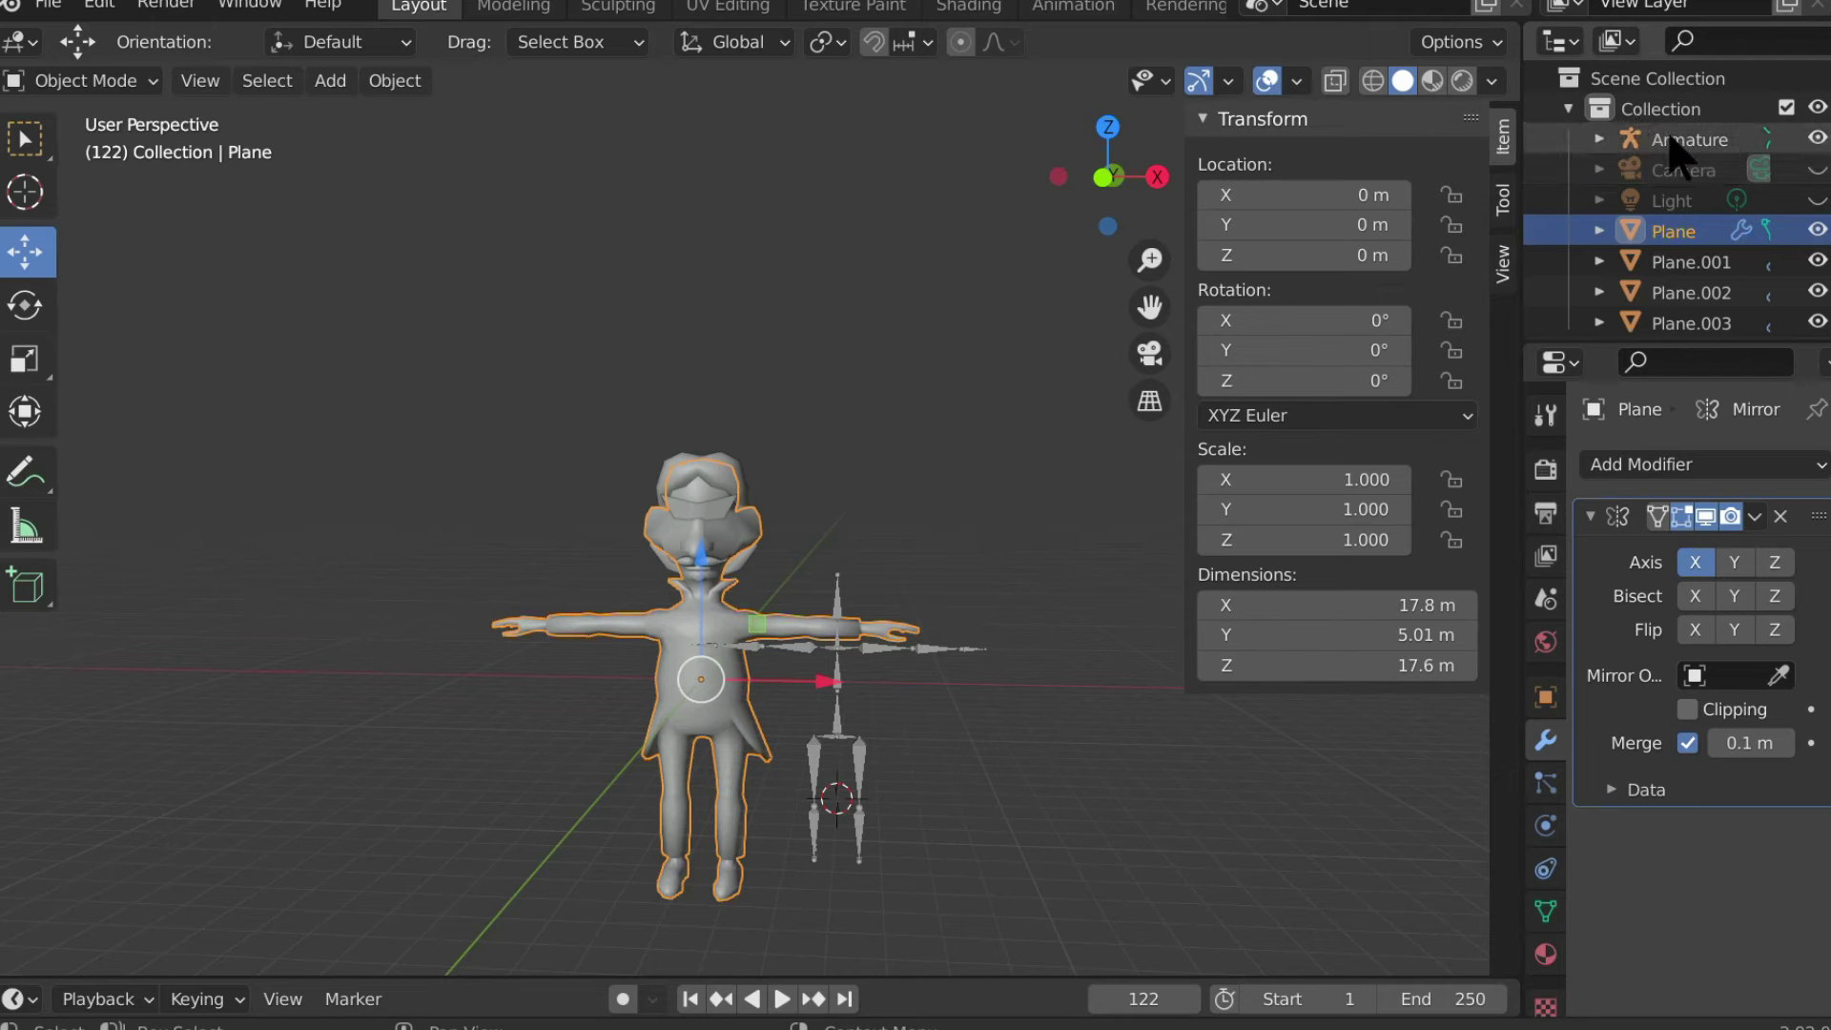
scroll(1678, 152, down, 1)
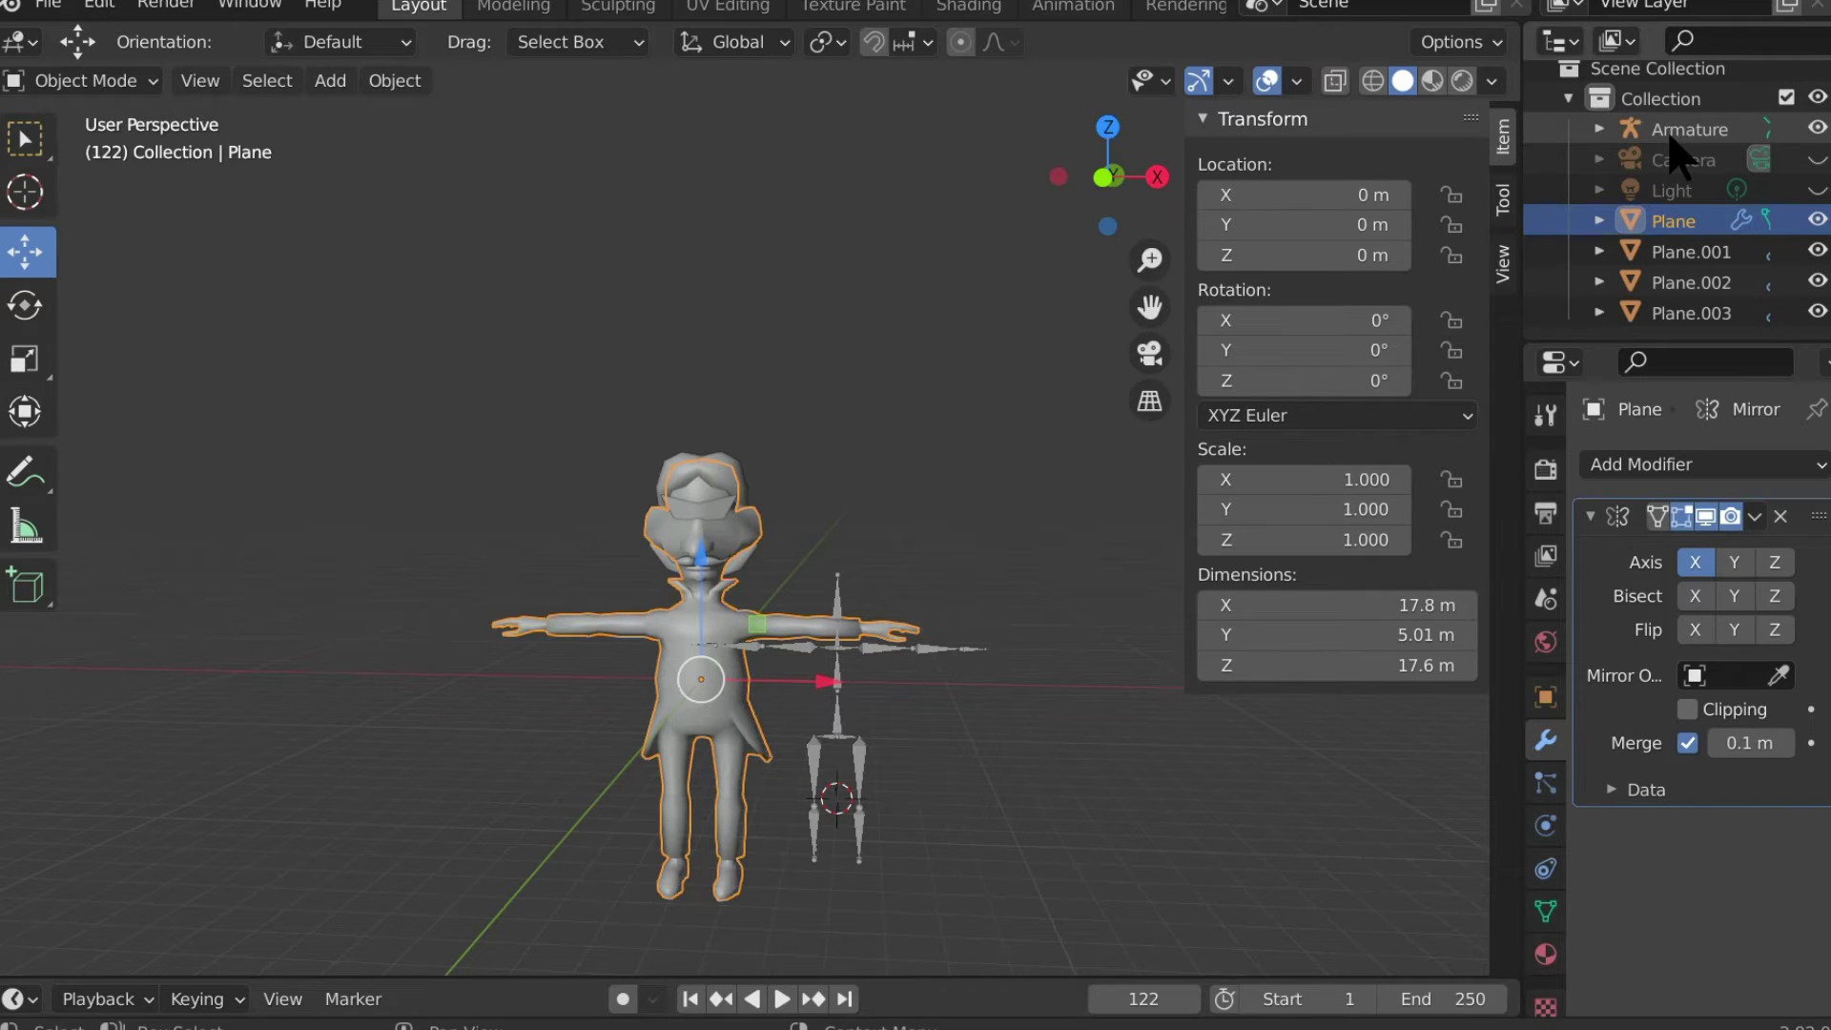
scroll(1671, 141, up, 1)
Set the armature's X, Y and Z location to 0 m.
click(1671, 141)
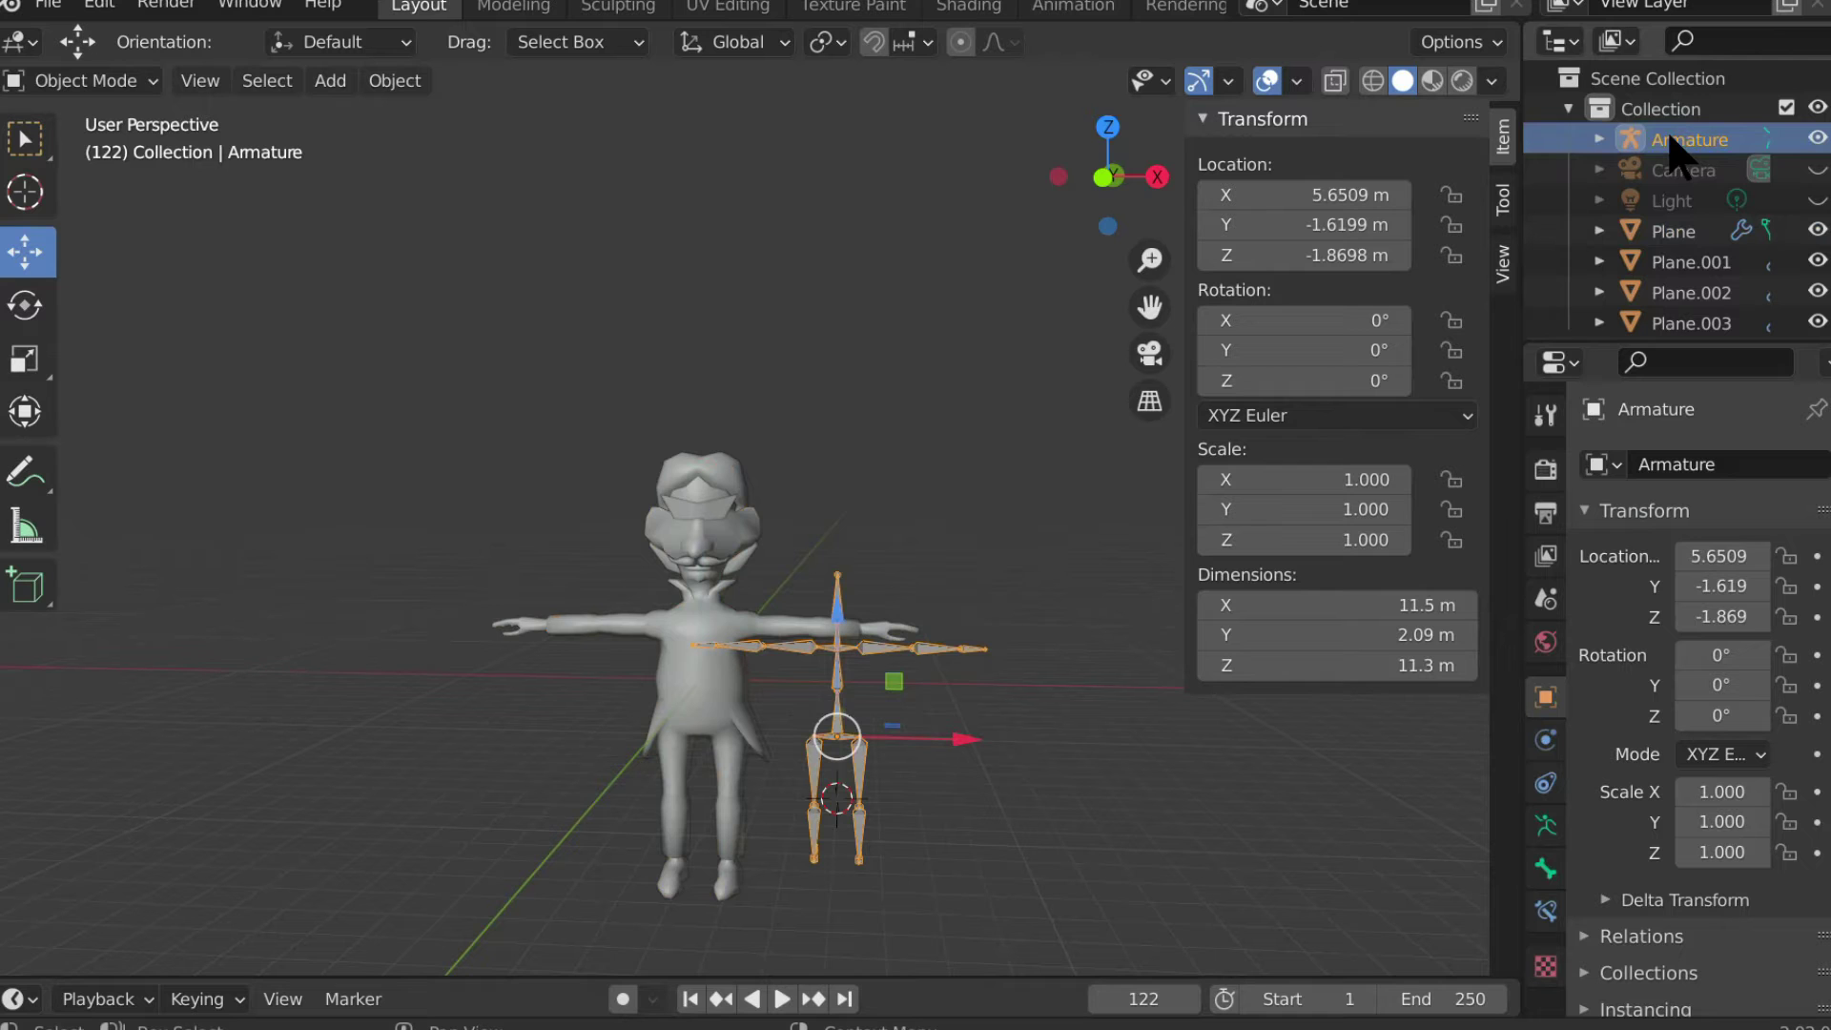
click(1707, 556)
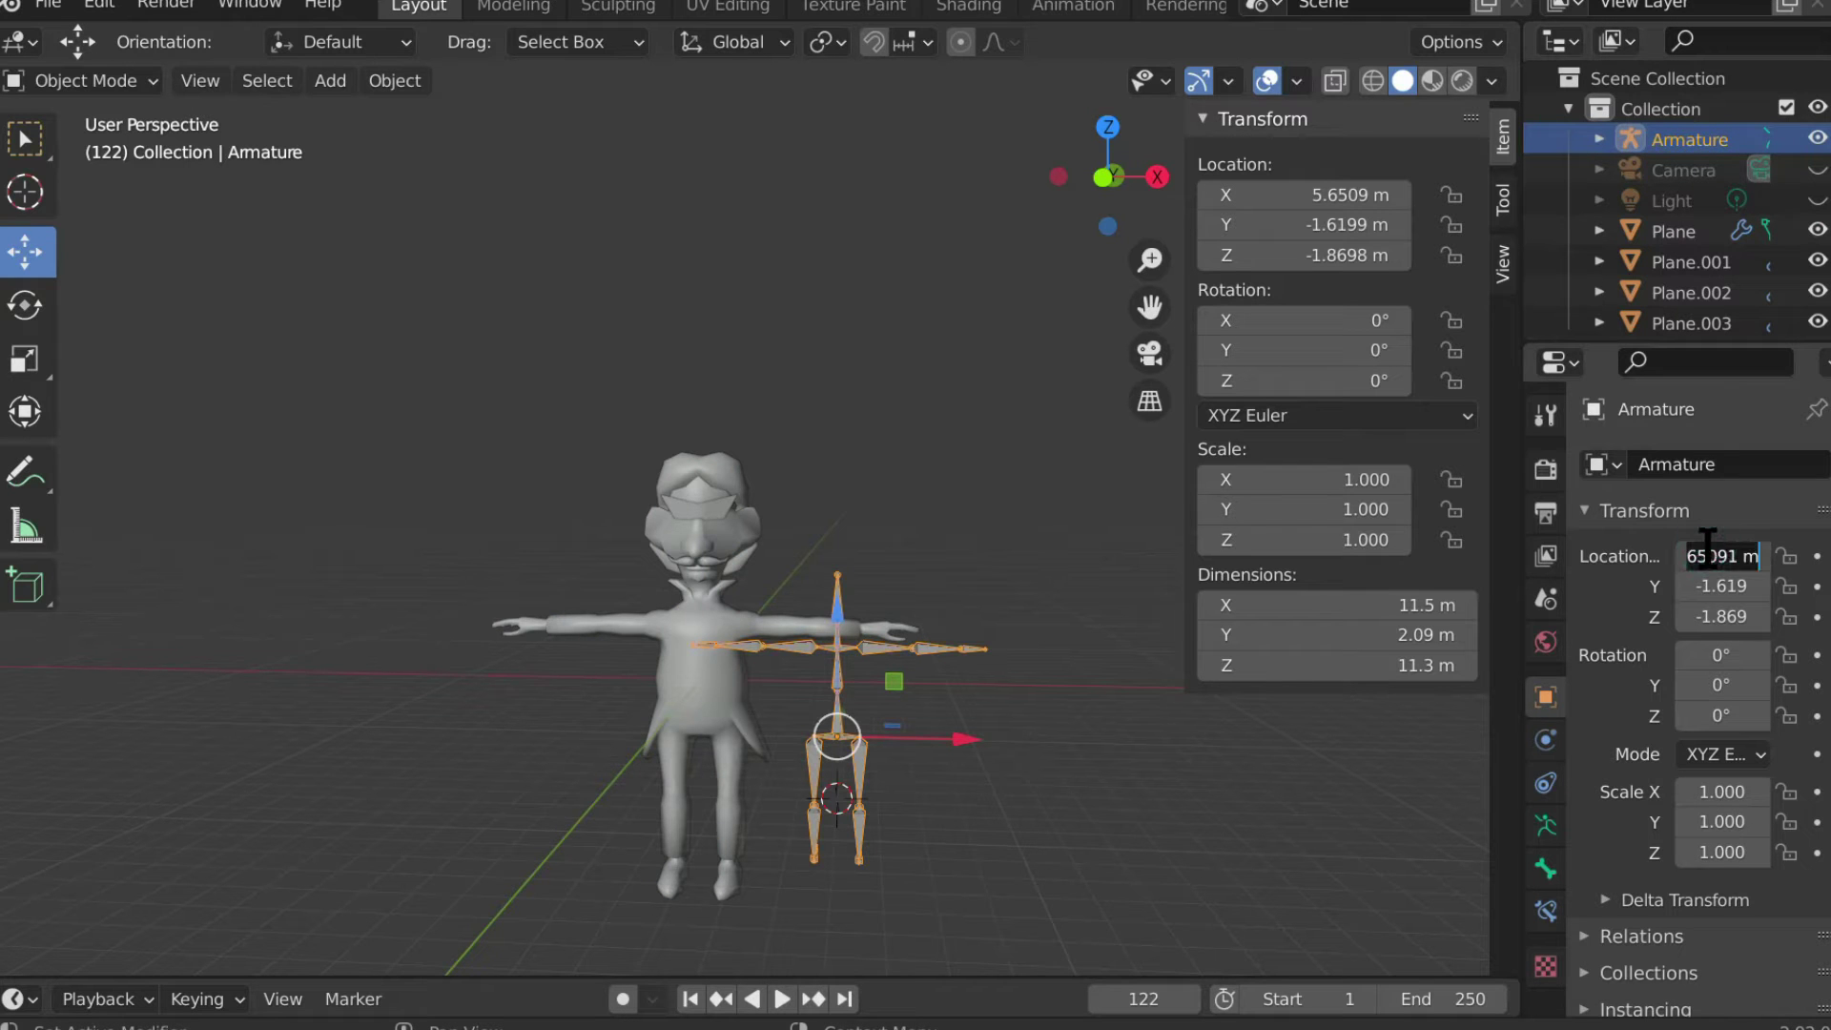
text(0)
key(Return)
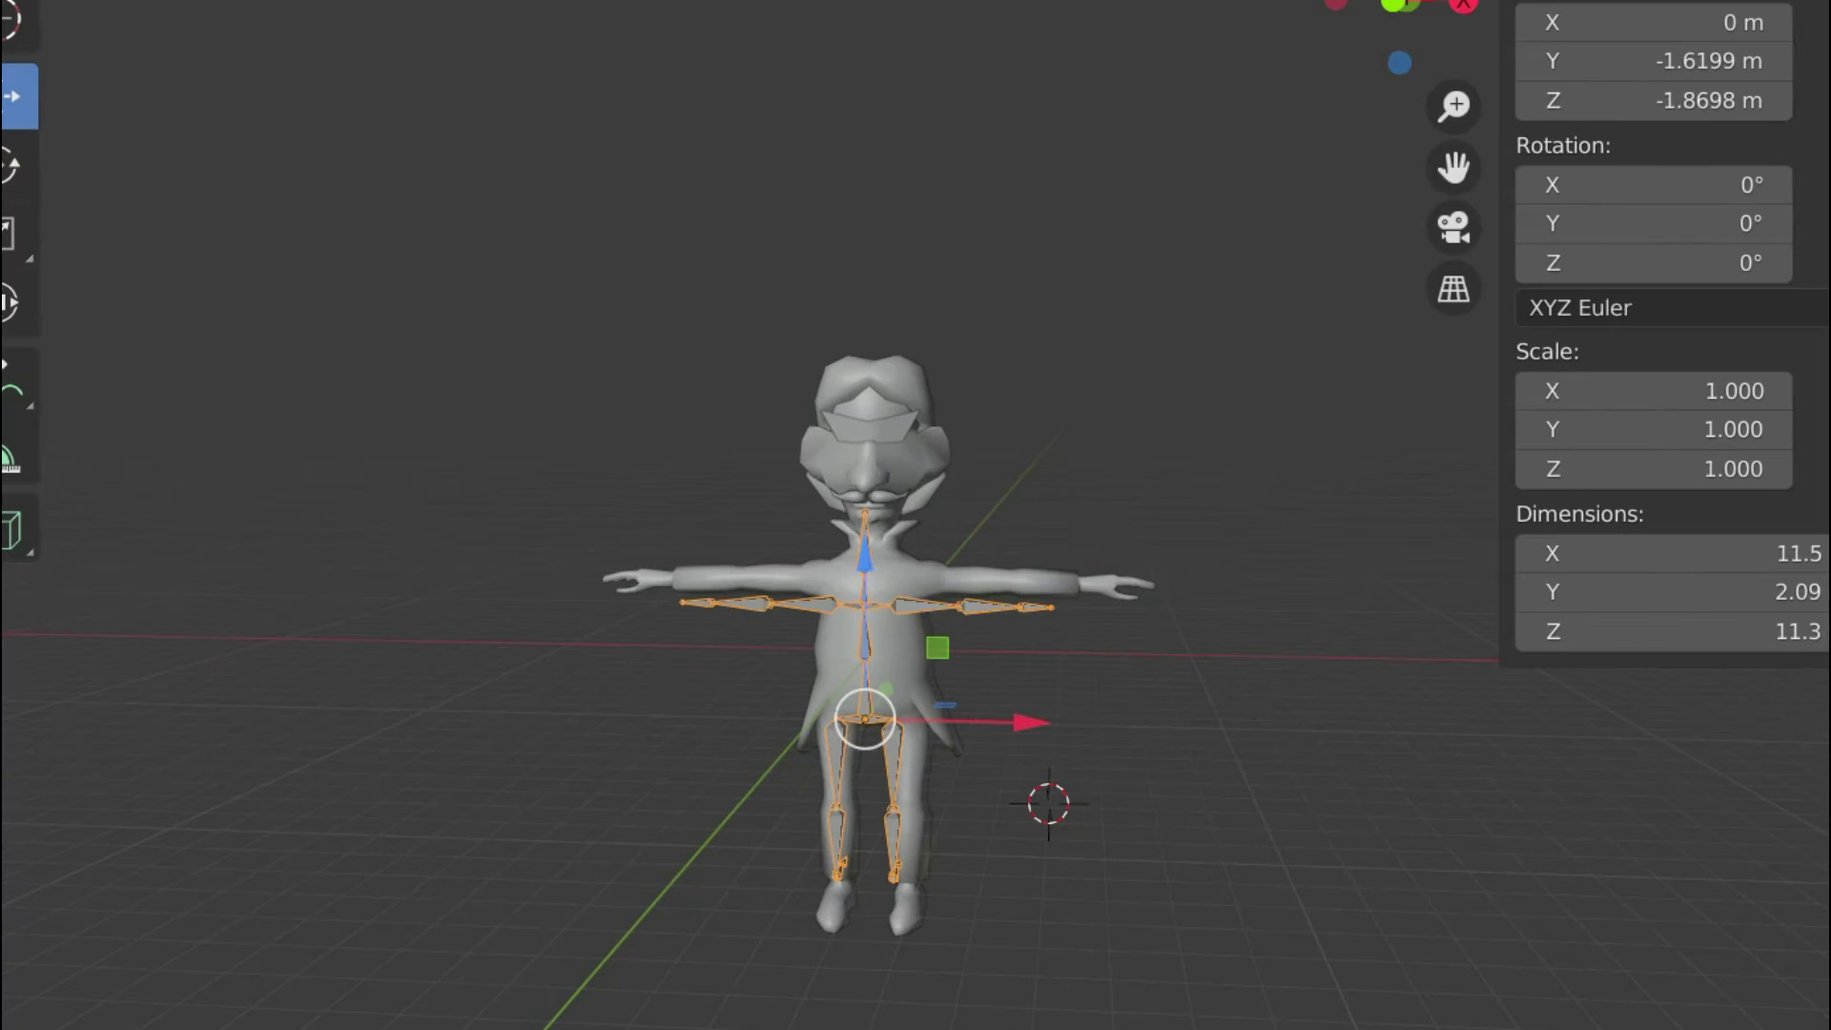
text(0)
key(Tab)
text(0)
key(Return)
middle_drag(1203, 488, 1114, 578)
scroll(1114, 578, up, 2)
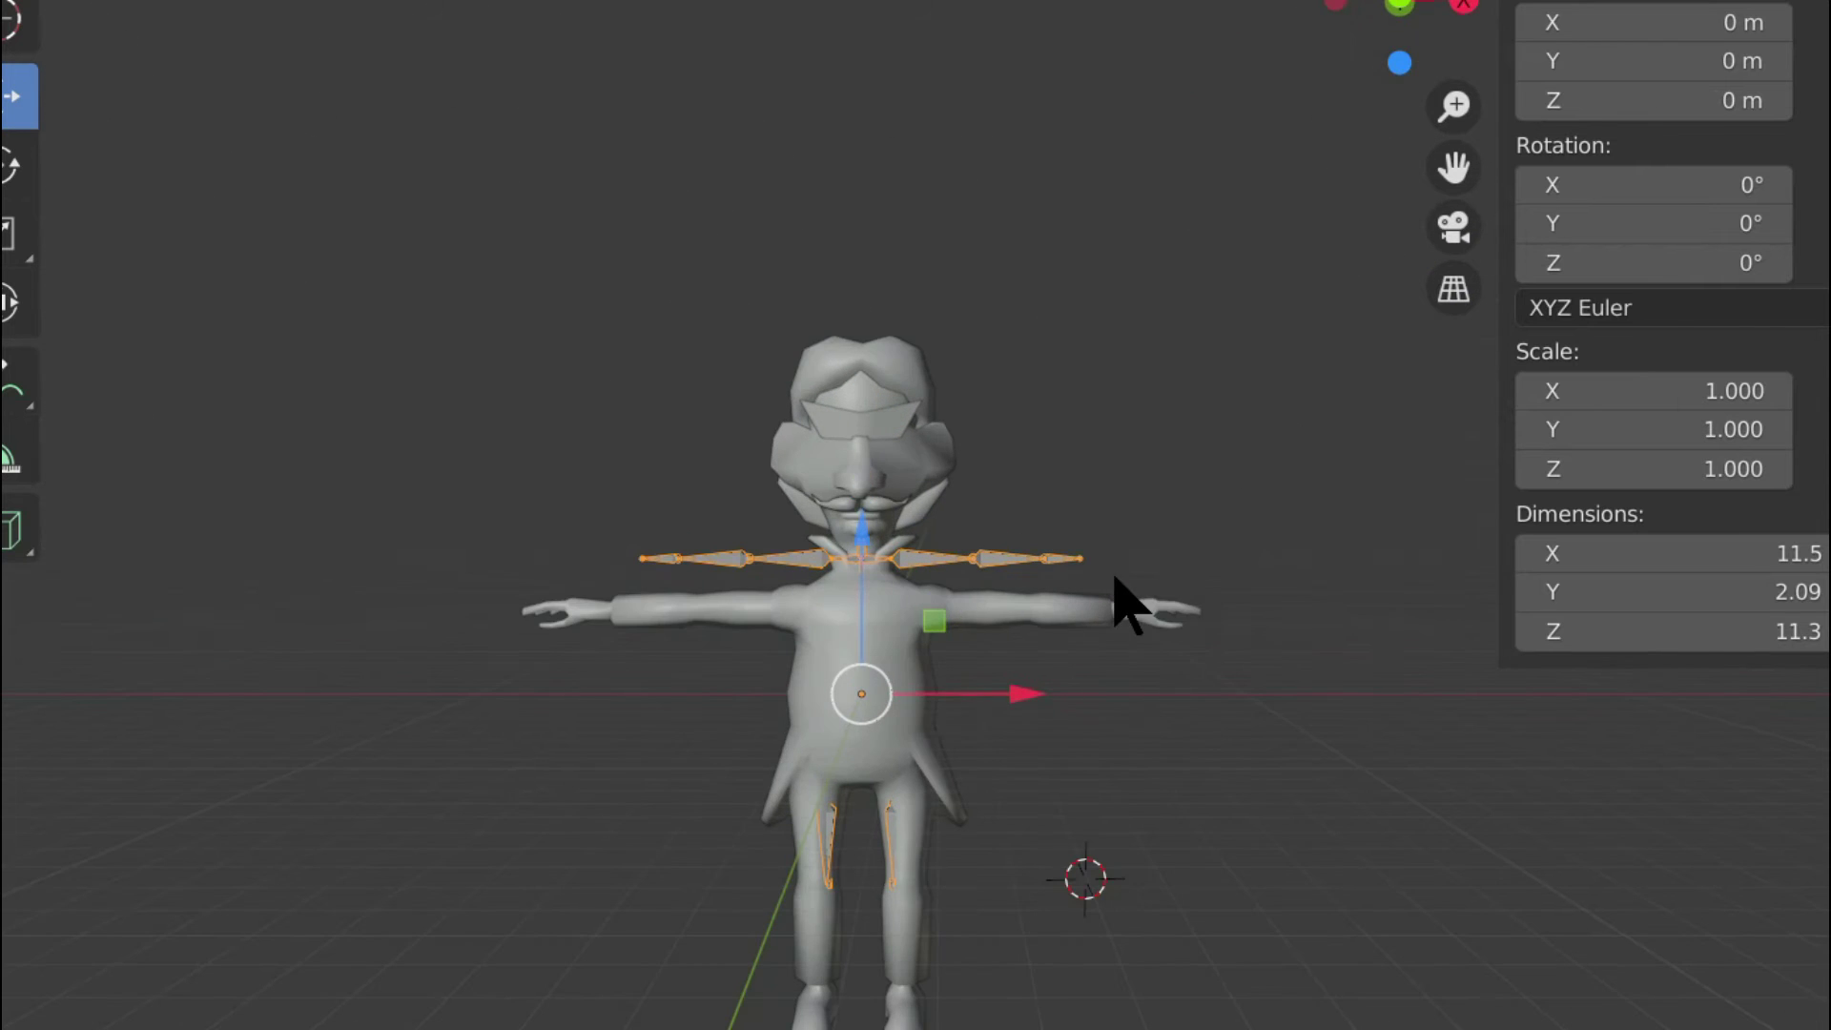
Rotate the body, hair, glasses and moustache meshes together by 180° about the Z axis.
click(852, 584)
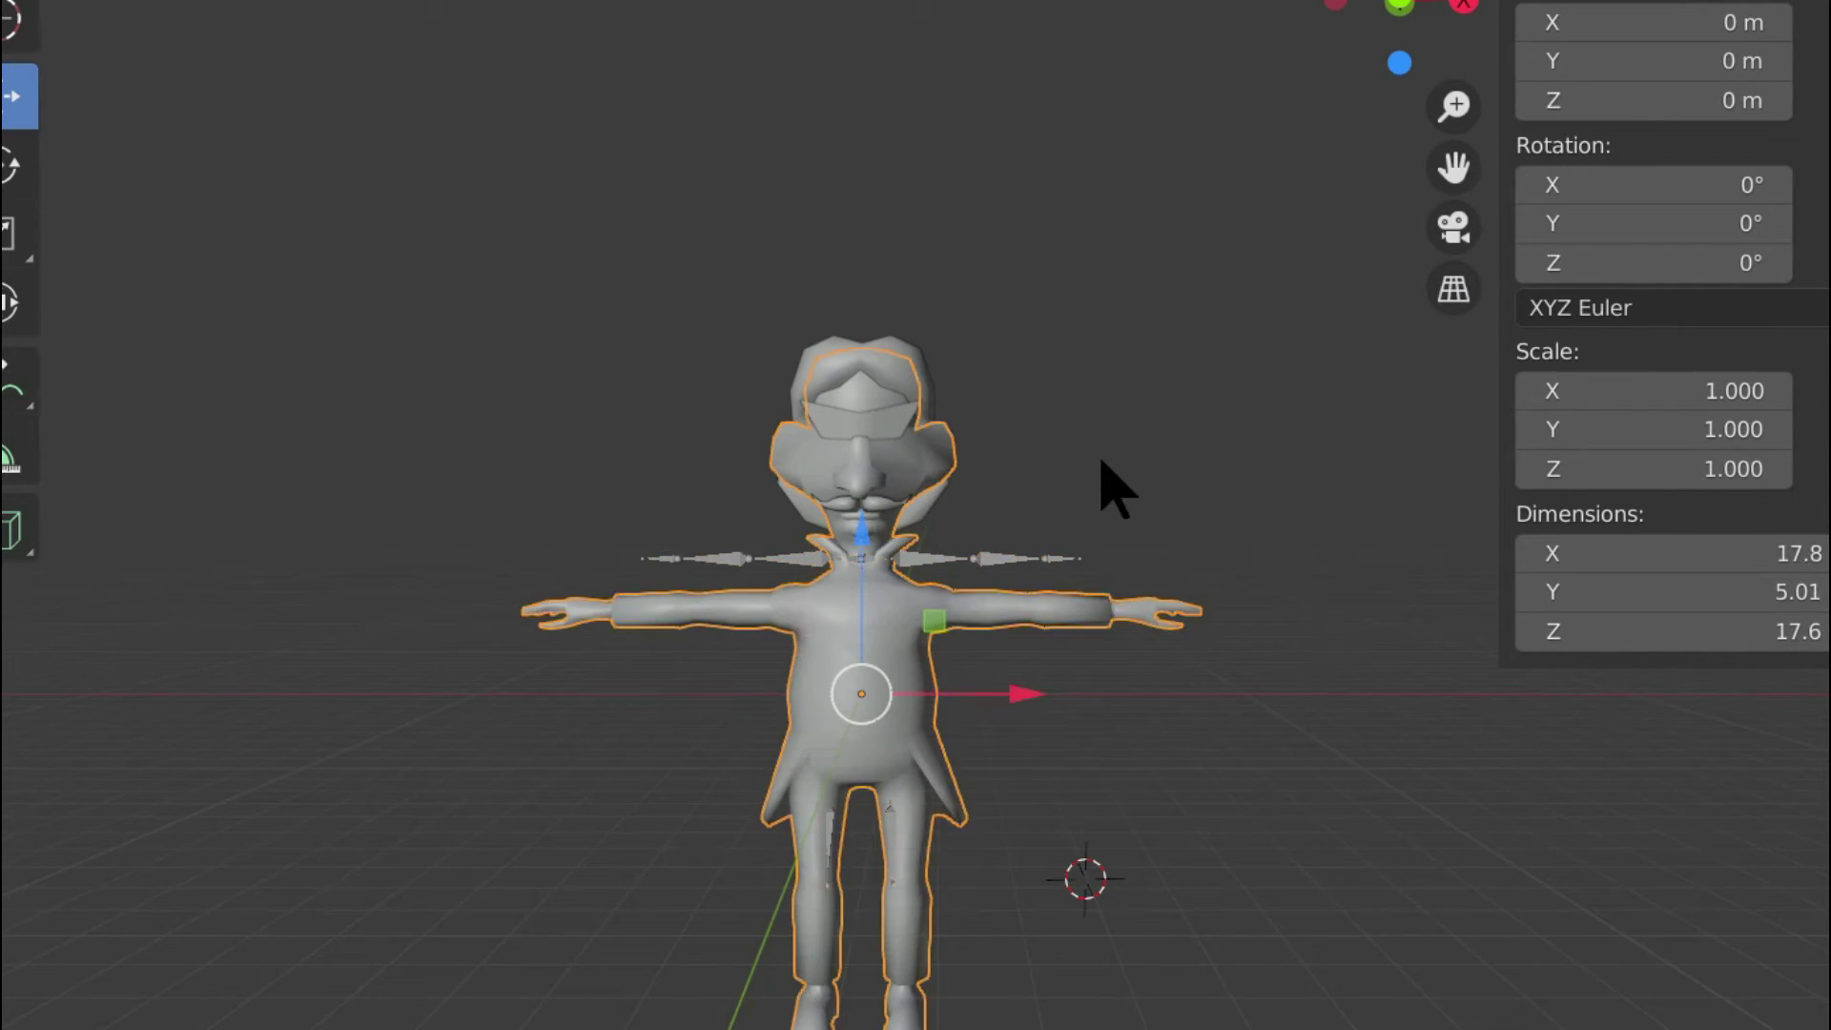
scroll(1101, 463, up, 2)
shift+click(870, 332)
shift+click(858, 408)
shift+click(858, 530)
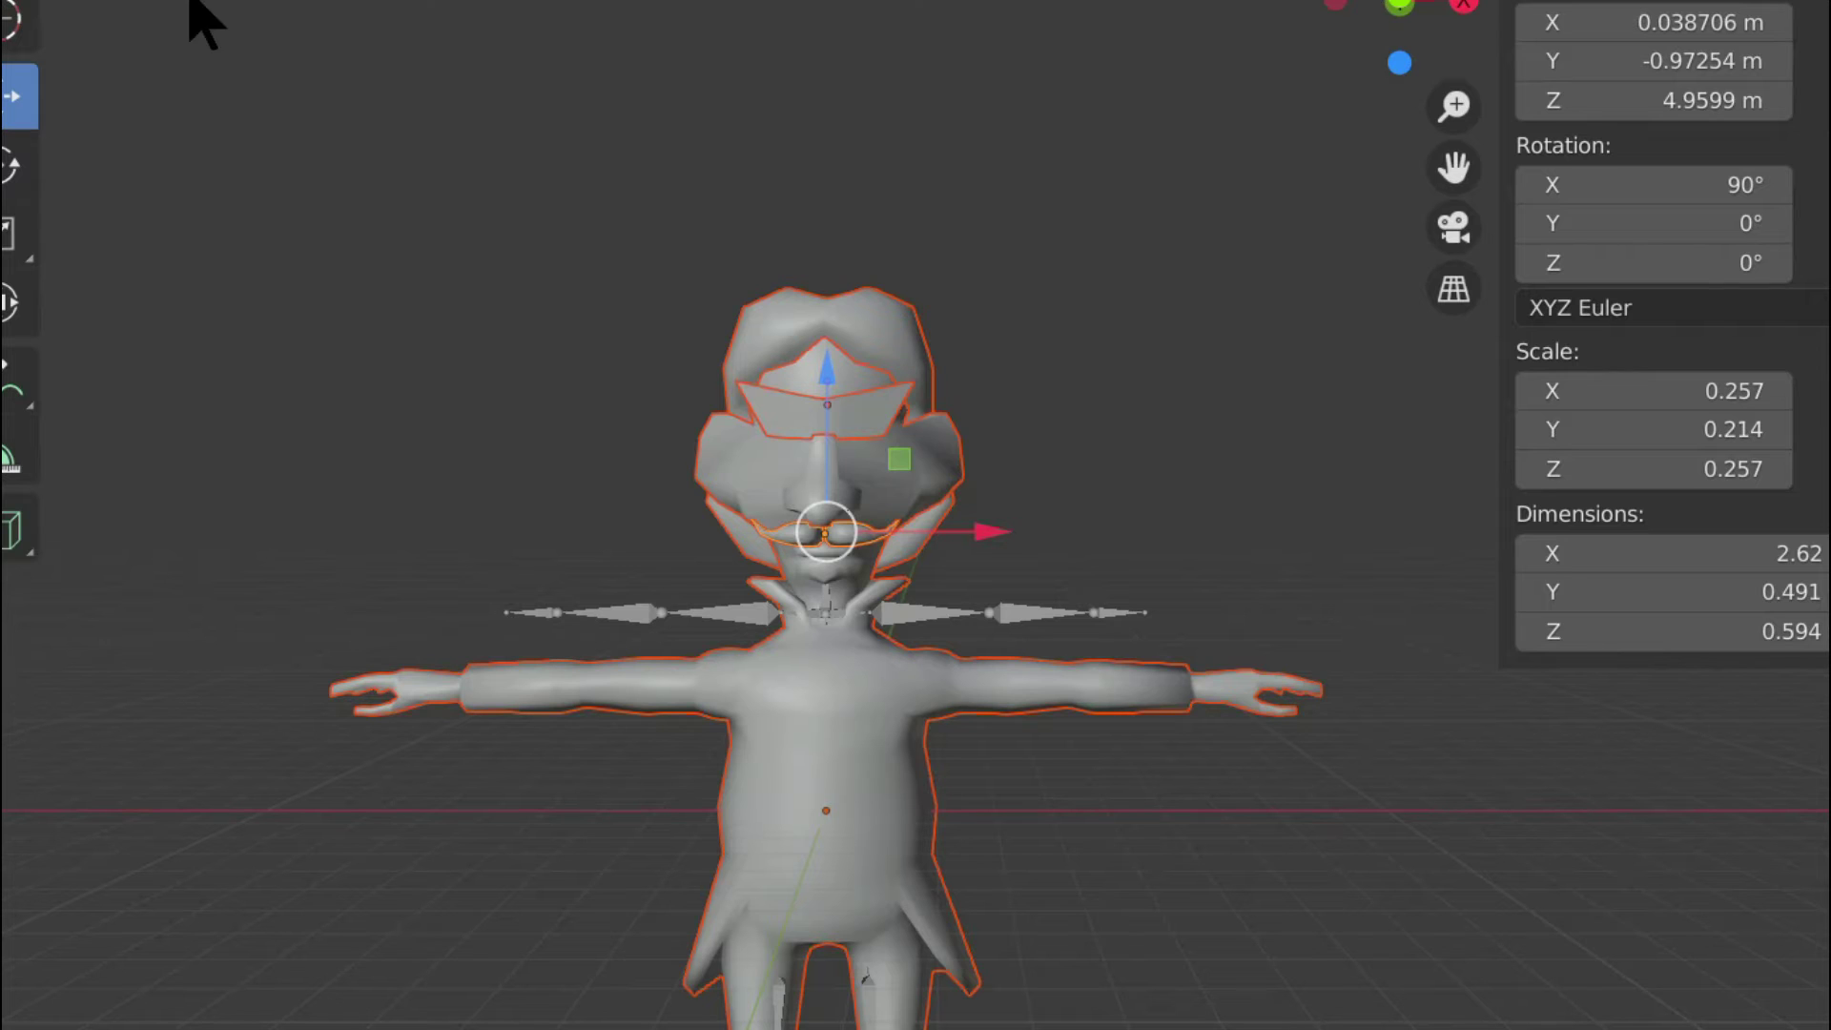
text(rz180)
key(Return)
middle_drag(1431, 315, 682, 354)
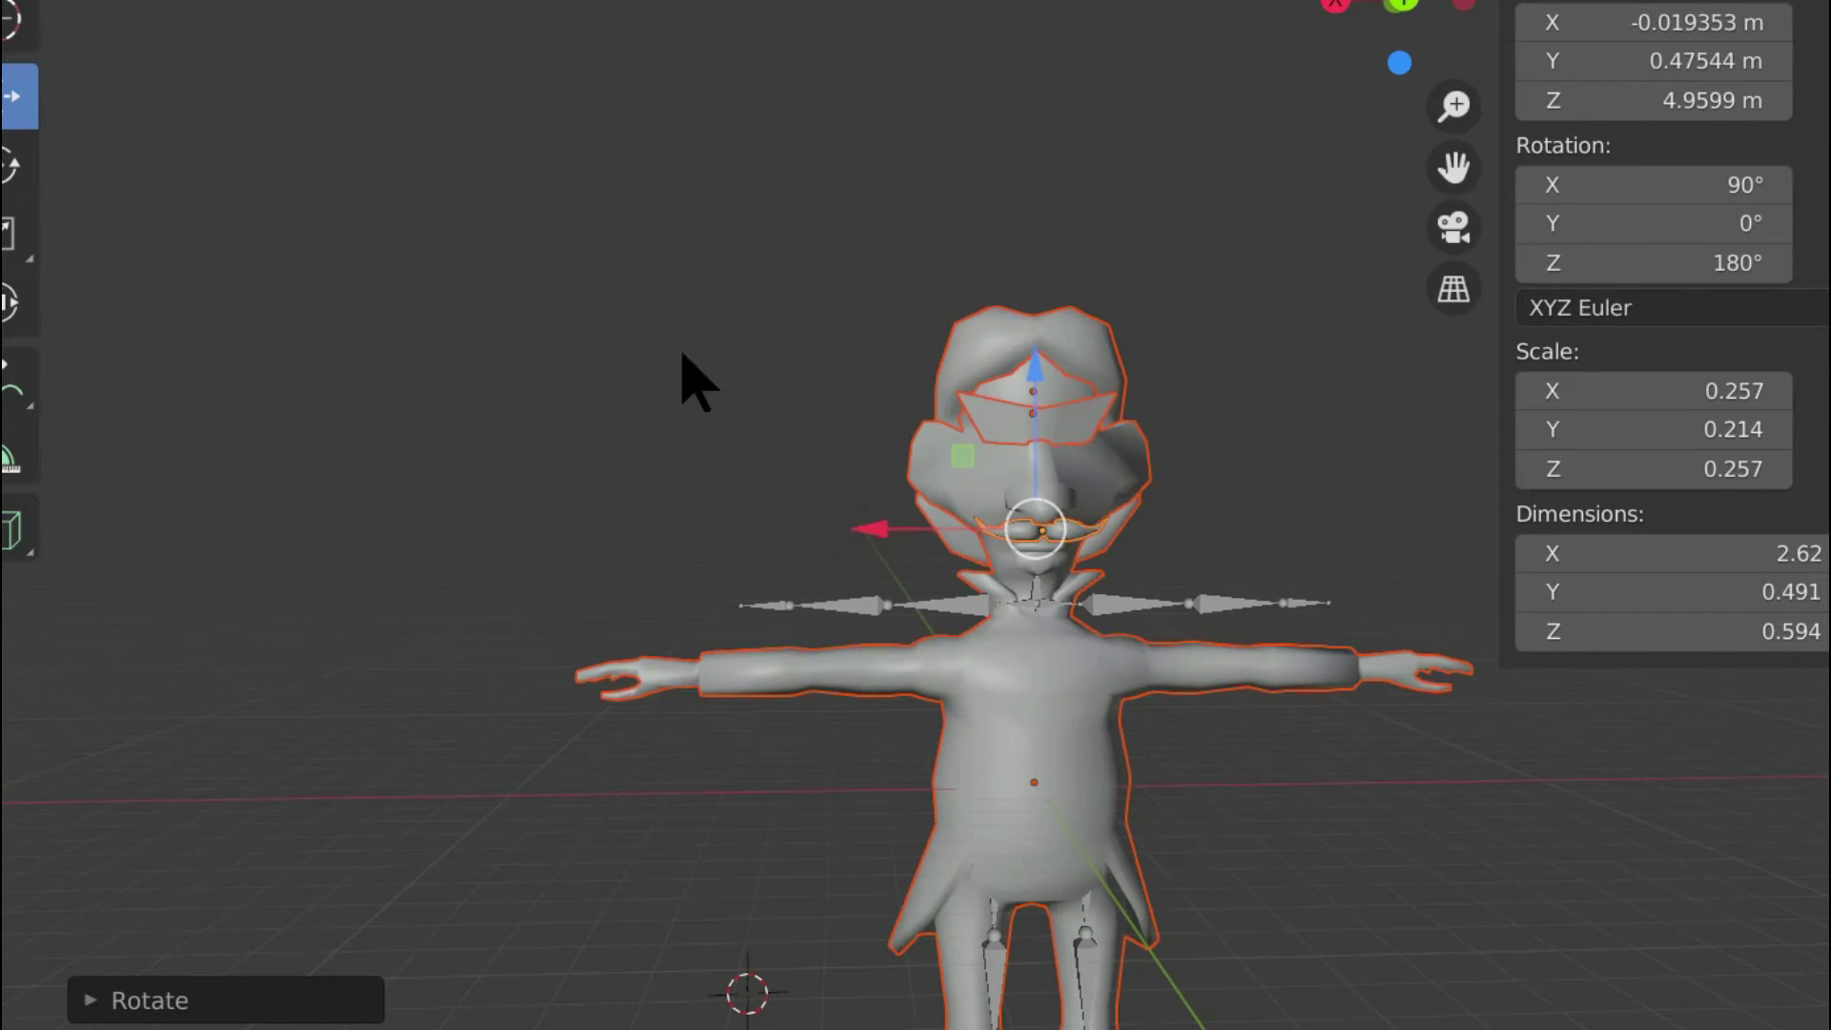
Raise the selected character meshes about 1.3 m along Z and turn on X-ray display.
drag(1032, 366, 1038, 299)
scroll(1291, 410, down, 1)
middle_drag(1291, 409, 1160, 370)
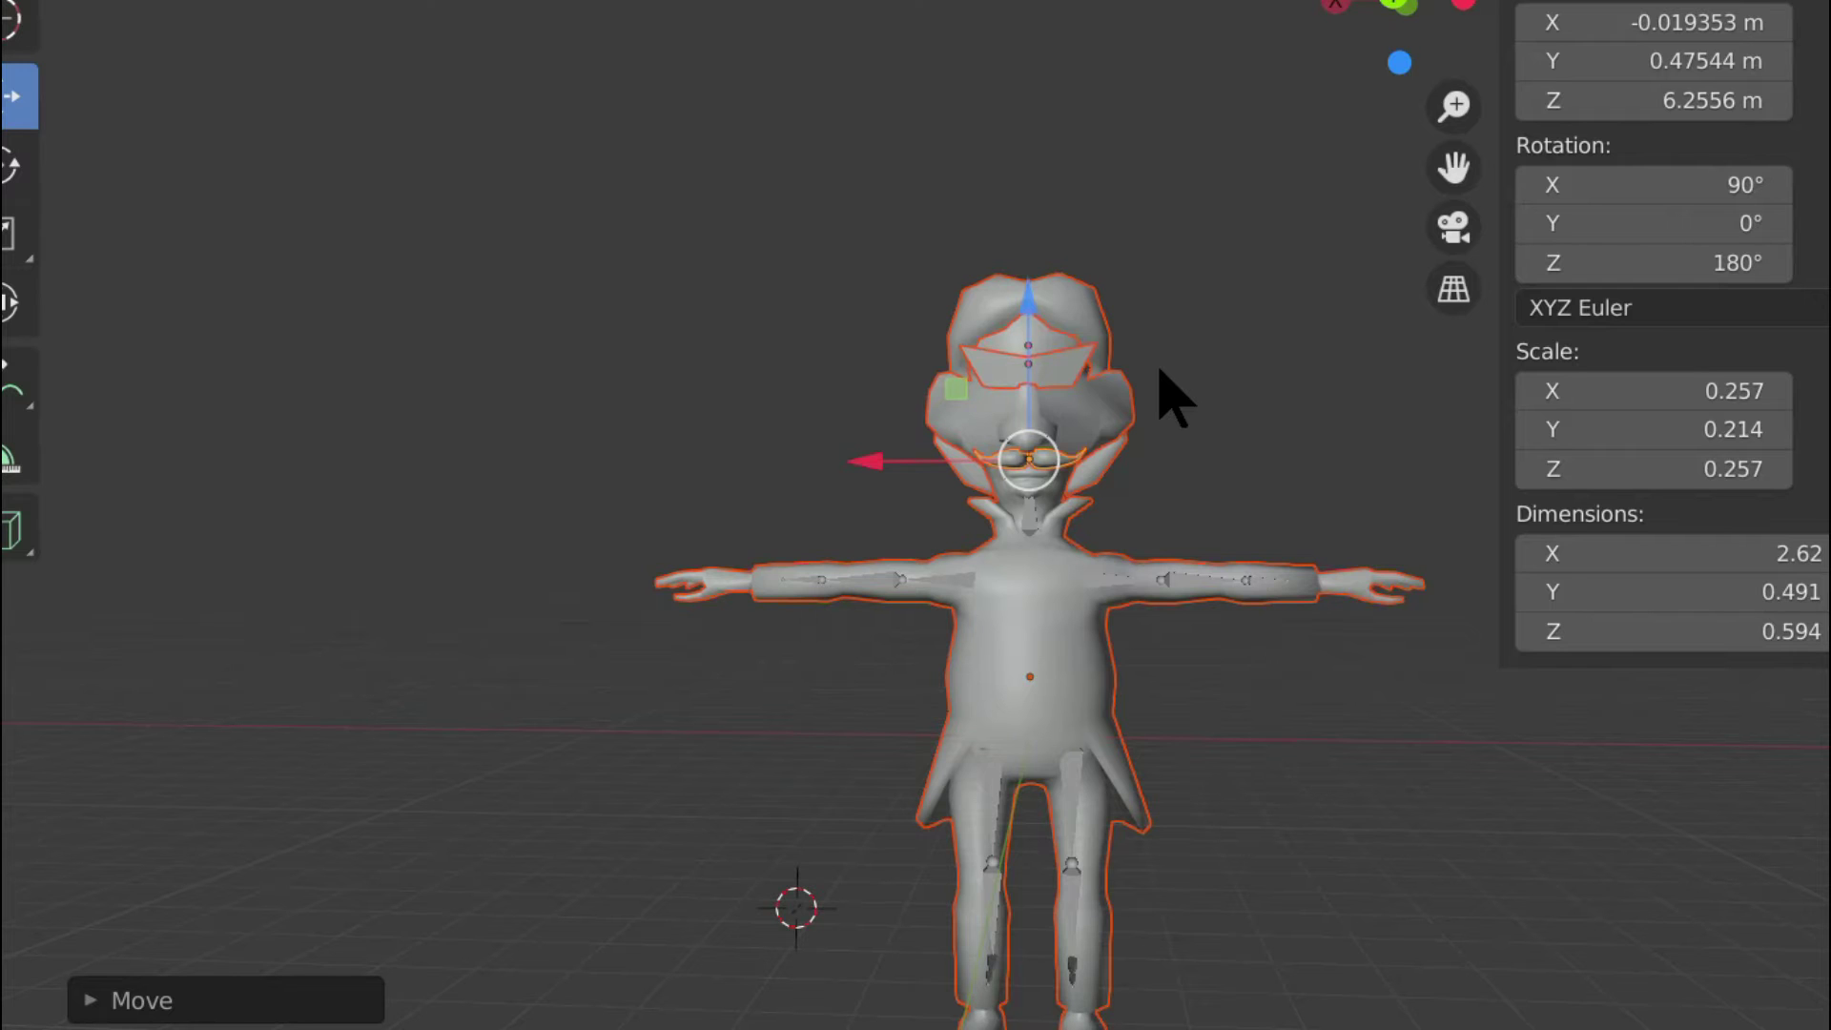
key(alt+z)
scroll(1125, 620, up, 1)
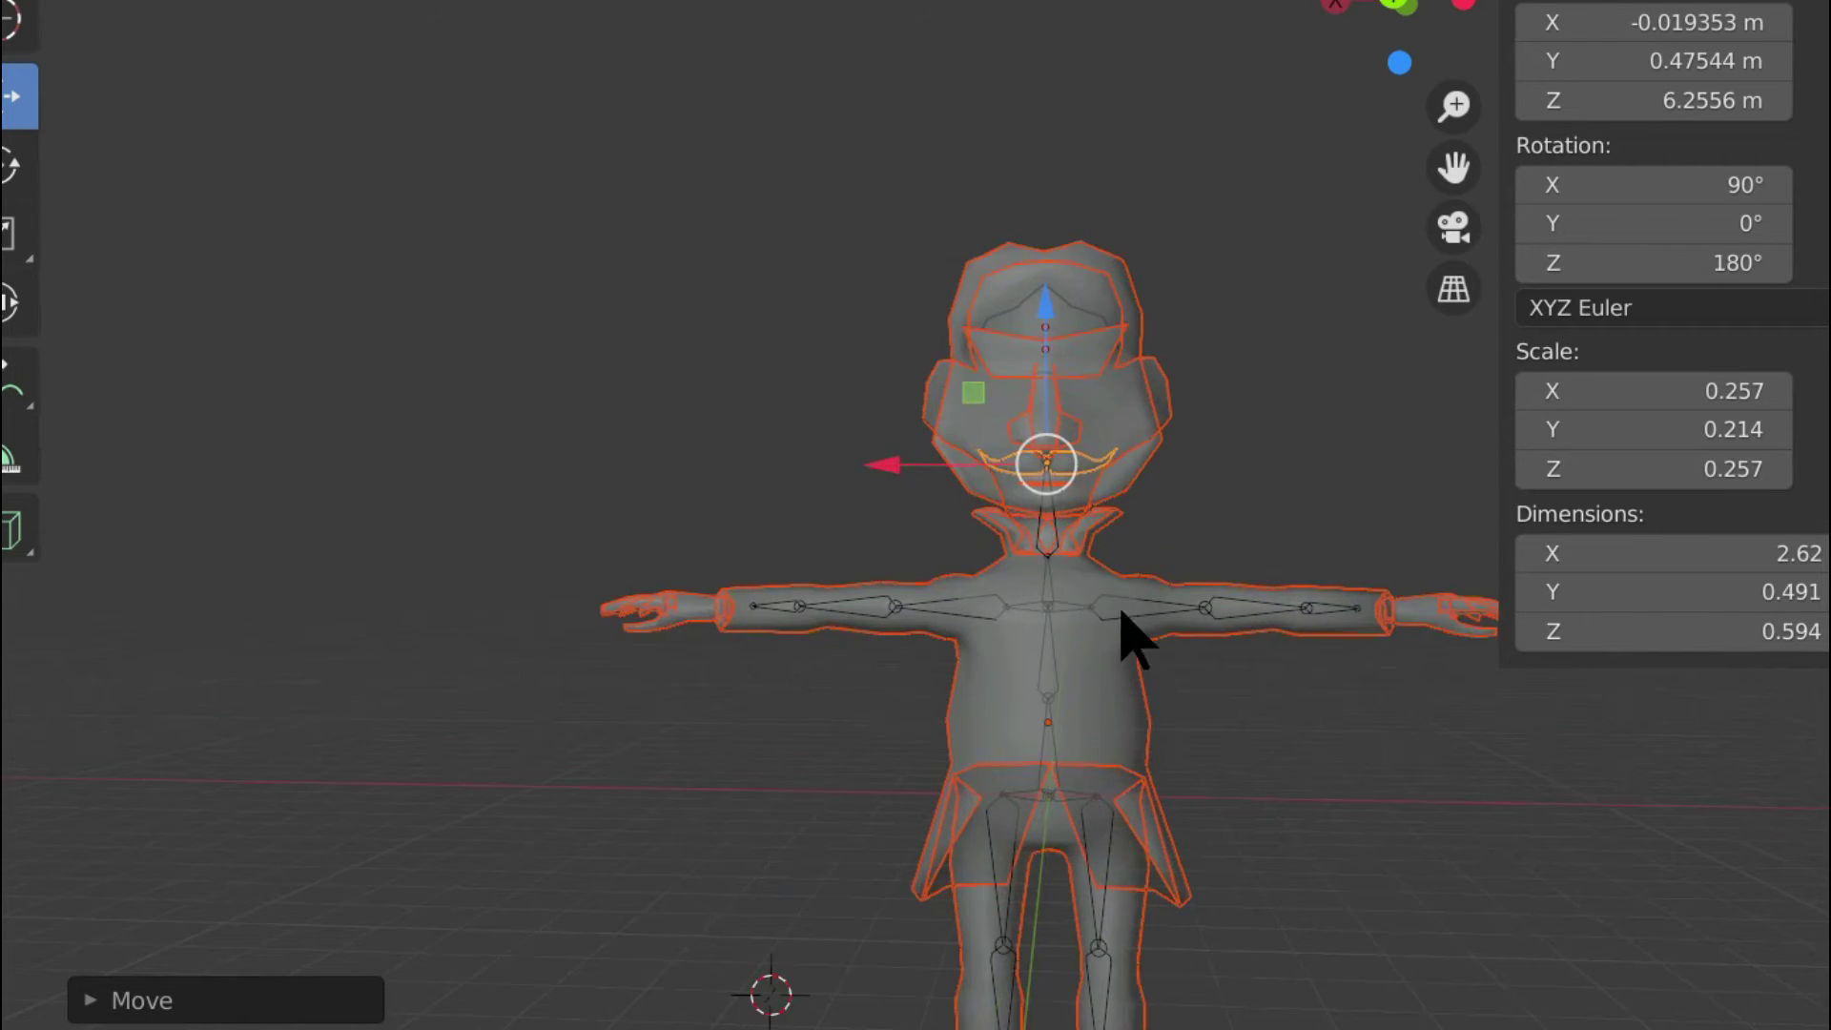
Align the character meshes with the armature along Y so the bones run through the middle of the body.
scroll(1121, 612, down, 2)
click(1125, 550)
scroll(1198, 712, up, 2)
middle_drag(1150, 694, 685, 656)
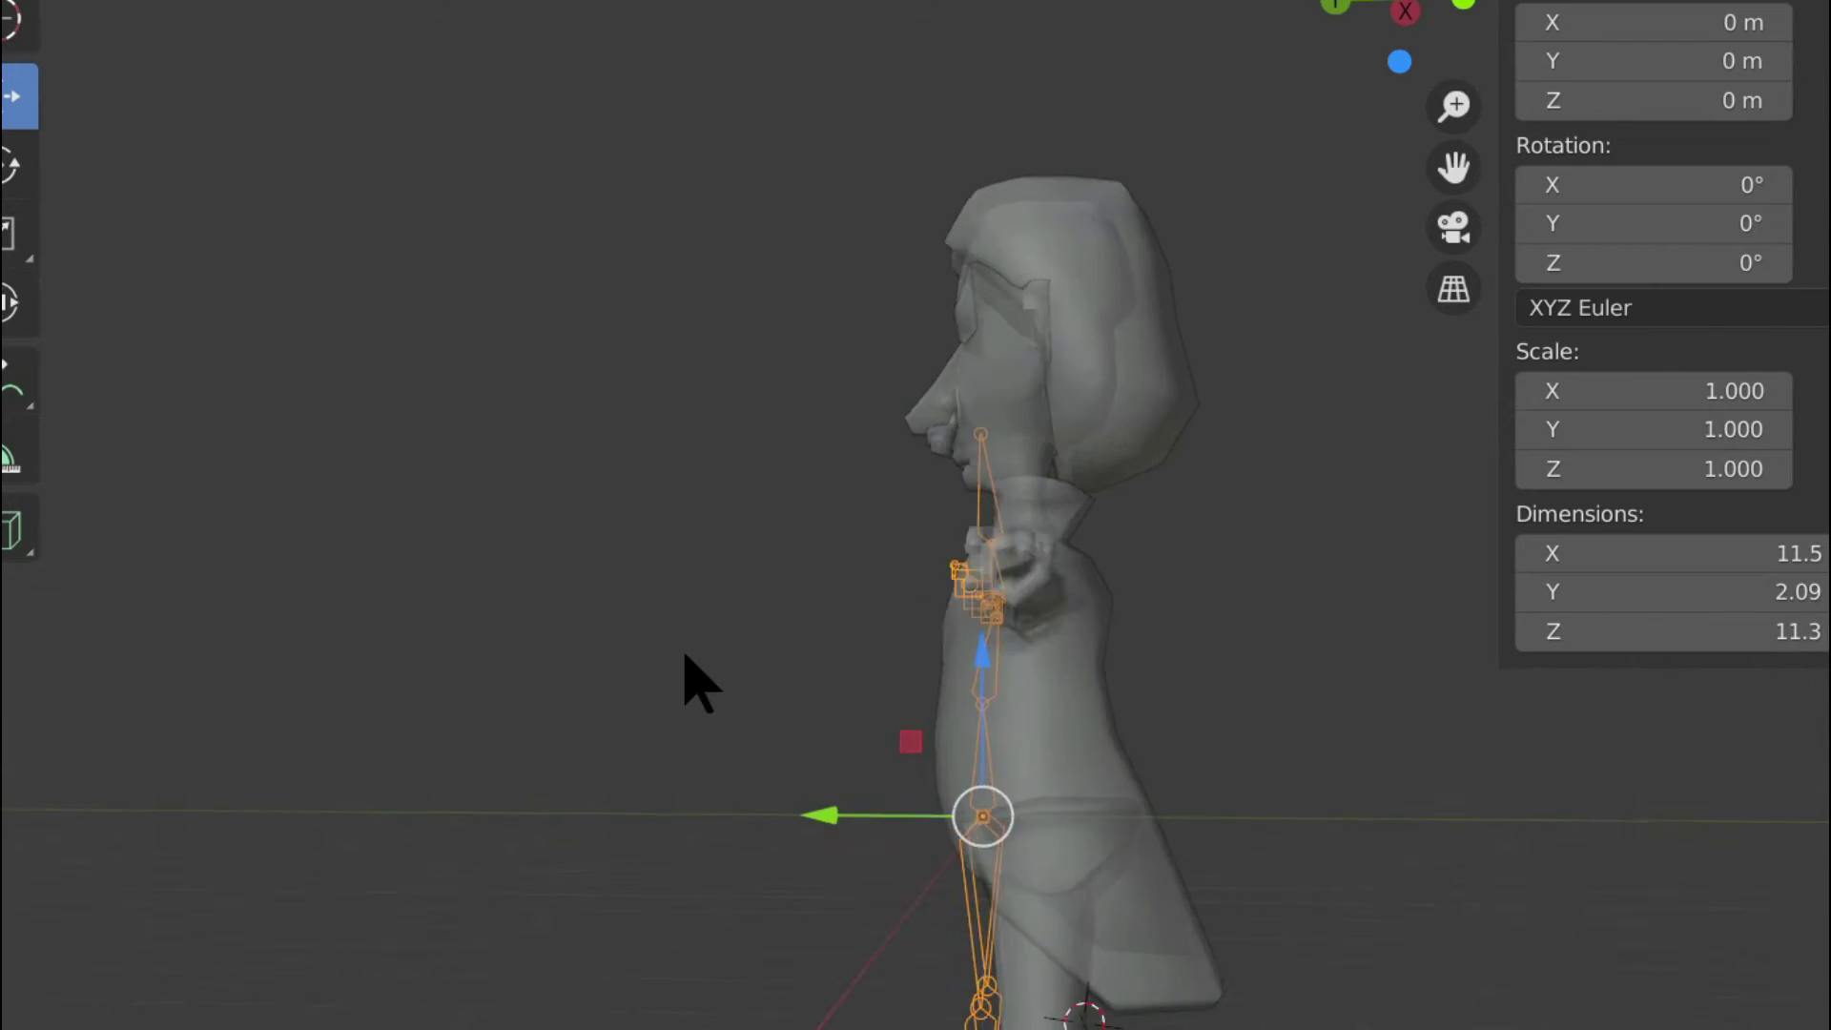
scroll(685, 657, down, 2)
drag(828, 446, 791, 450)
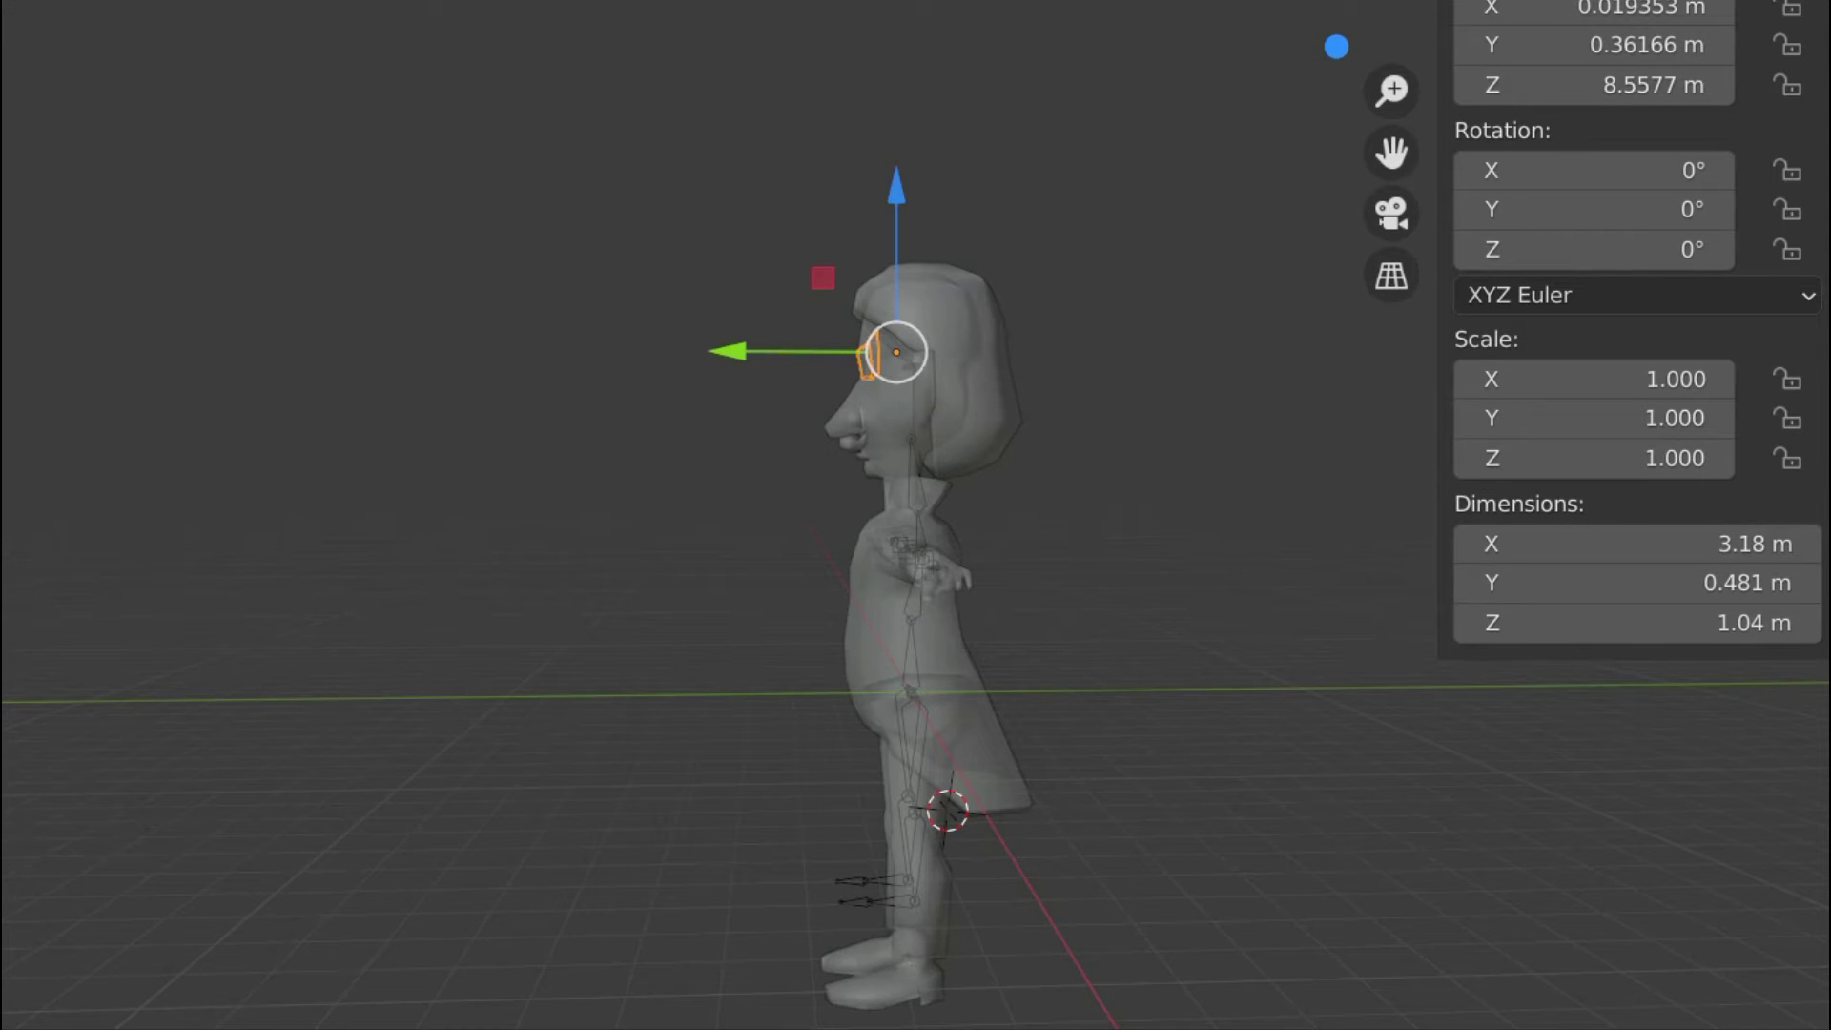
In the armature's Edit Mode, shift the leg bones on the positive X side outward along X to about 1.04 m.
click(912, 658)
middle_drag(1029, 492, 1455, 438)
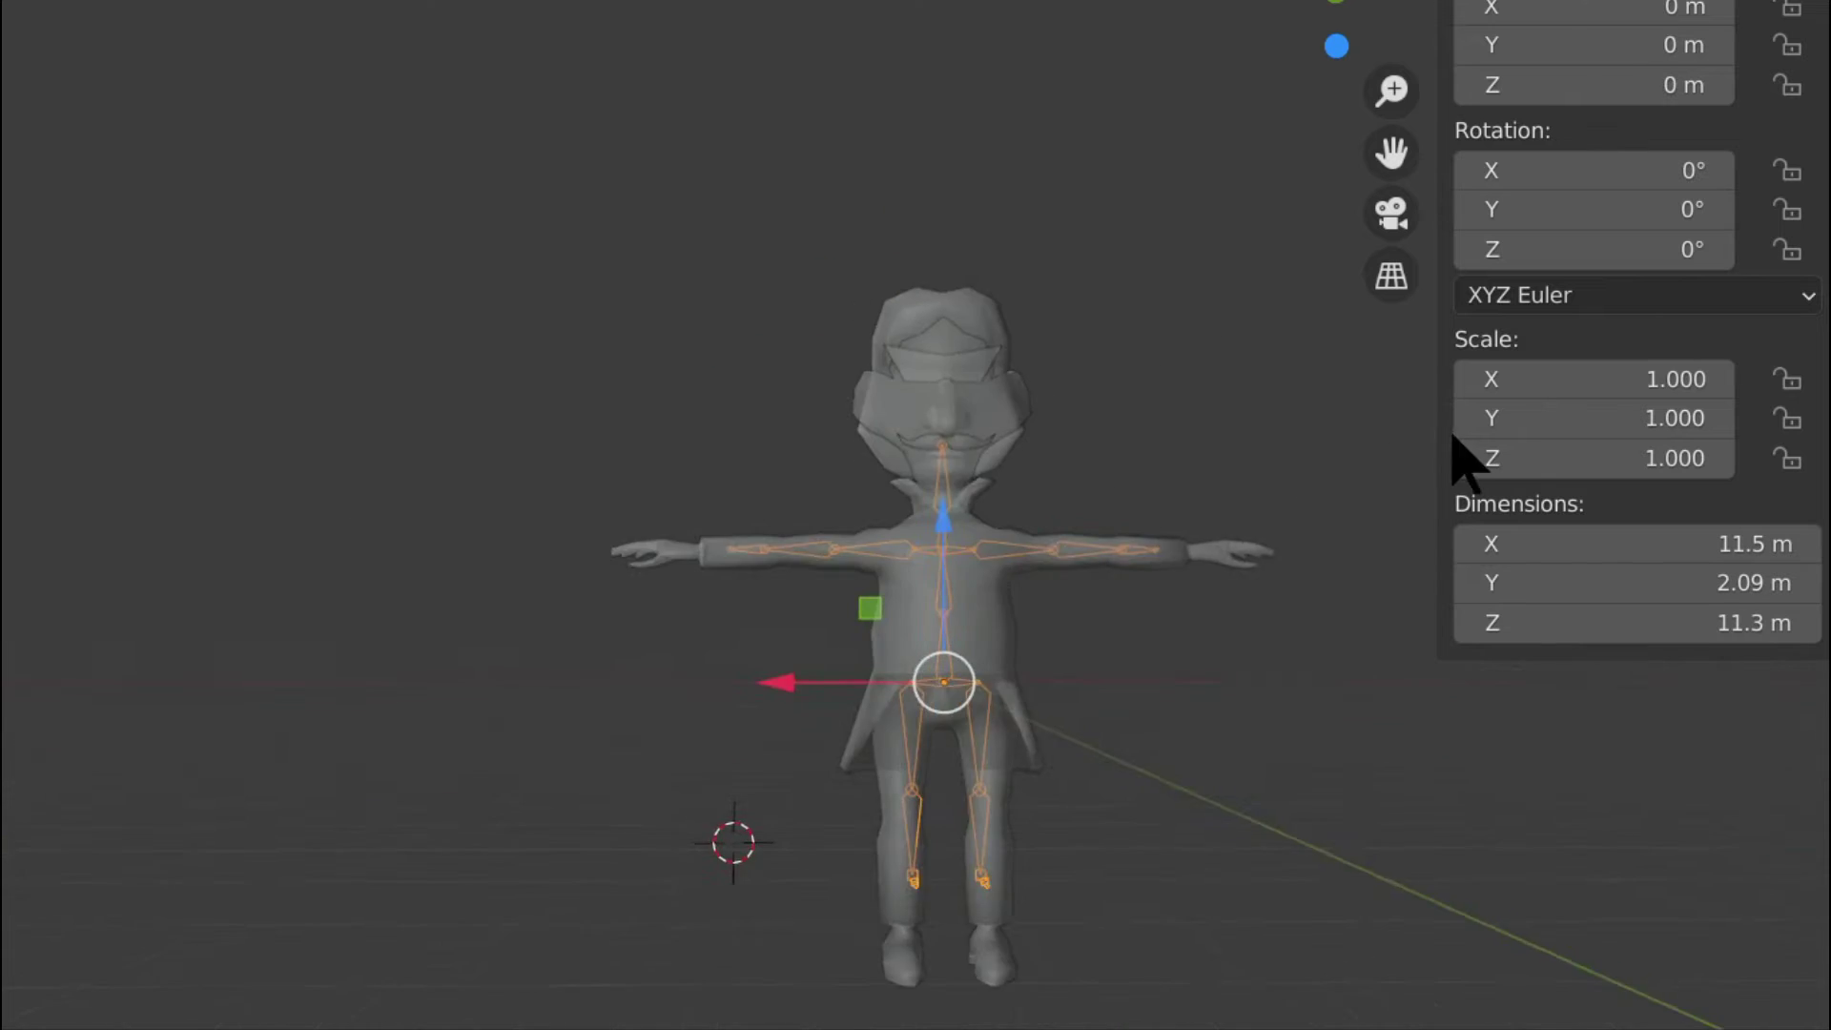
scroll(1122, 168, up, 3)
key(KP_1)
scroll(940, 429, up, 1)
key(Tab)
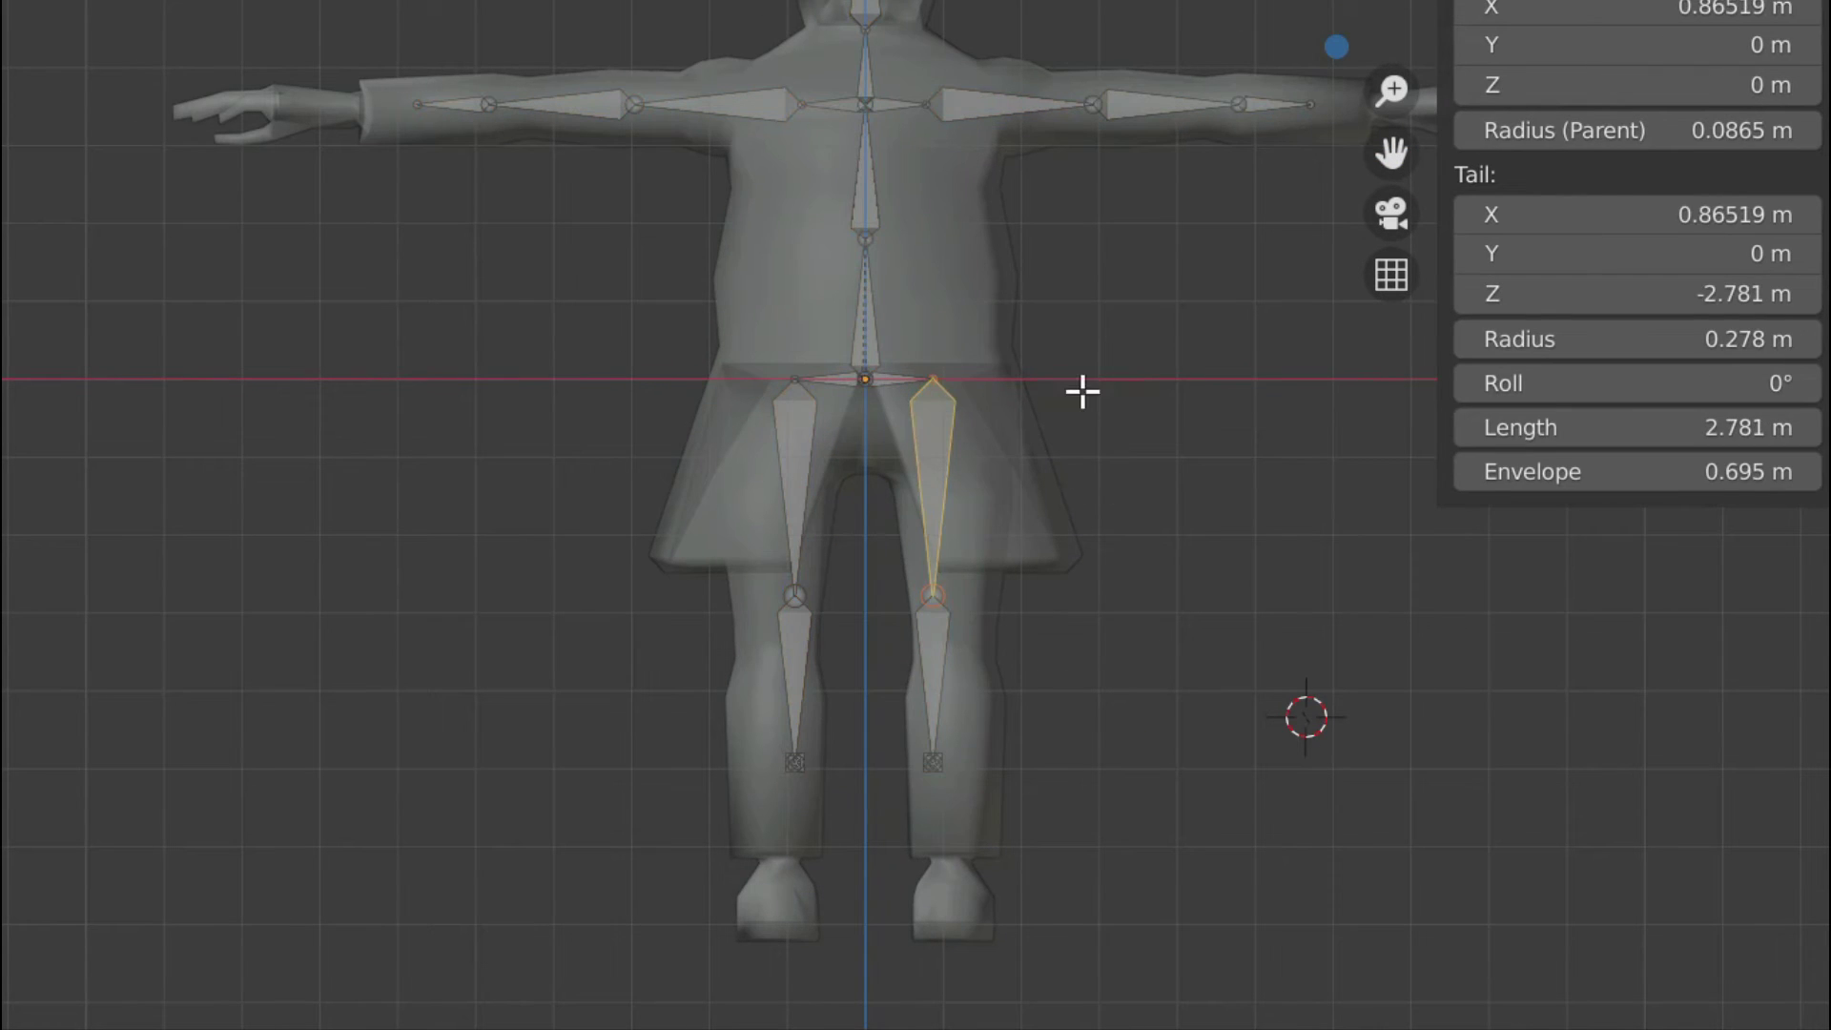
shift+drag(893, 429, 1105, 853)
drag(1099, 652, 1112, 653)
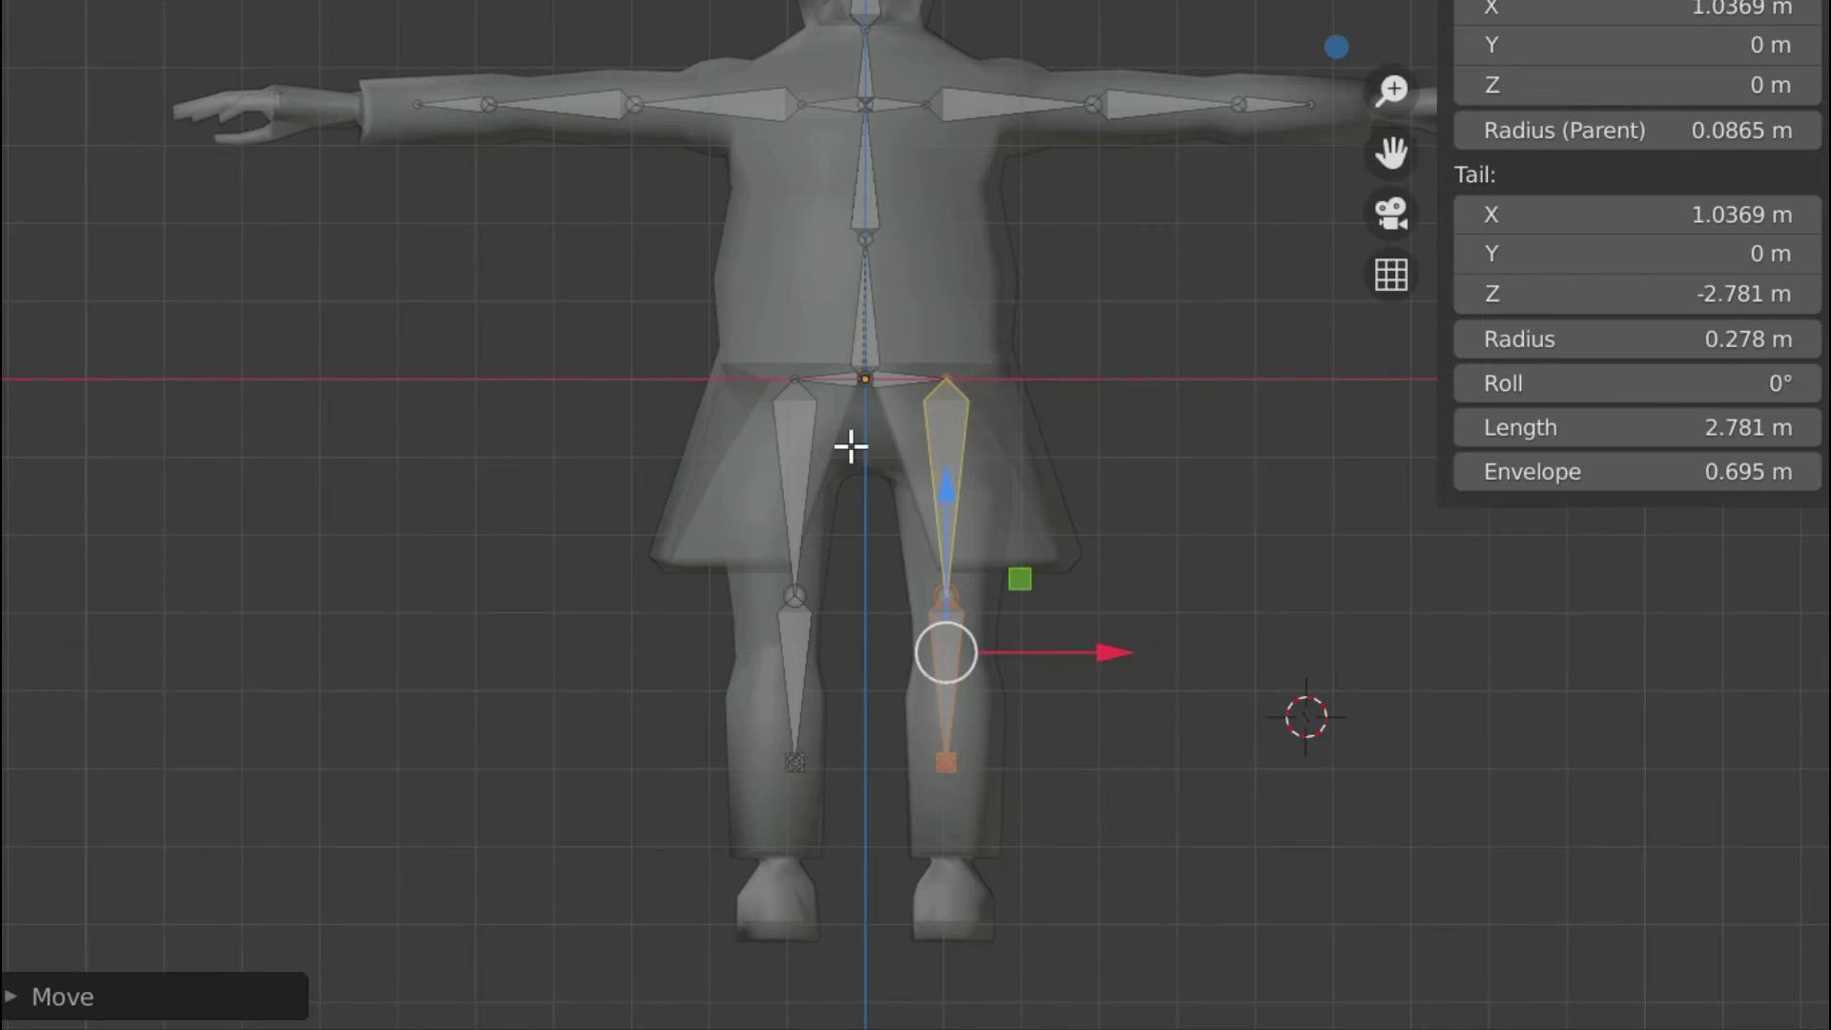
click(801, 453)
drag(962, 490, 939, 498)
key(ctrl+z)
Shift the leg bones on the negative X side outward along X to about -1.2 m.
key(b)
drag(890, 430, 685, 904)
drag(955, 656, 937, 738)
Lower the ankle joints of both legs along Z into the feet, to about -6.6 m and -6.7 m.
click(944, 762)
key(b)
click(772, 761)
drag(772, 607, 803, 744)
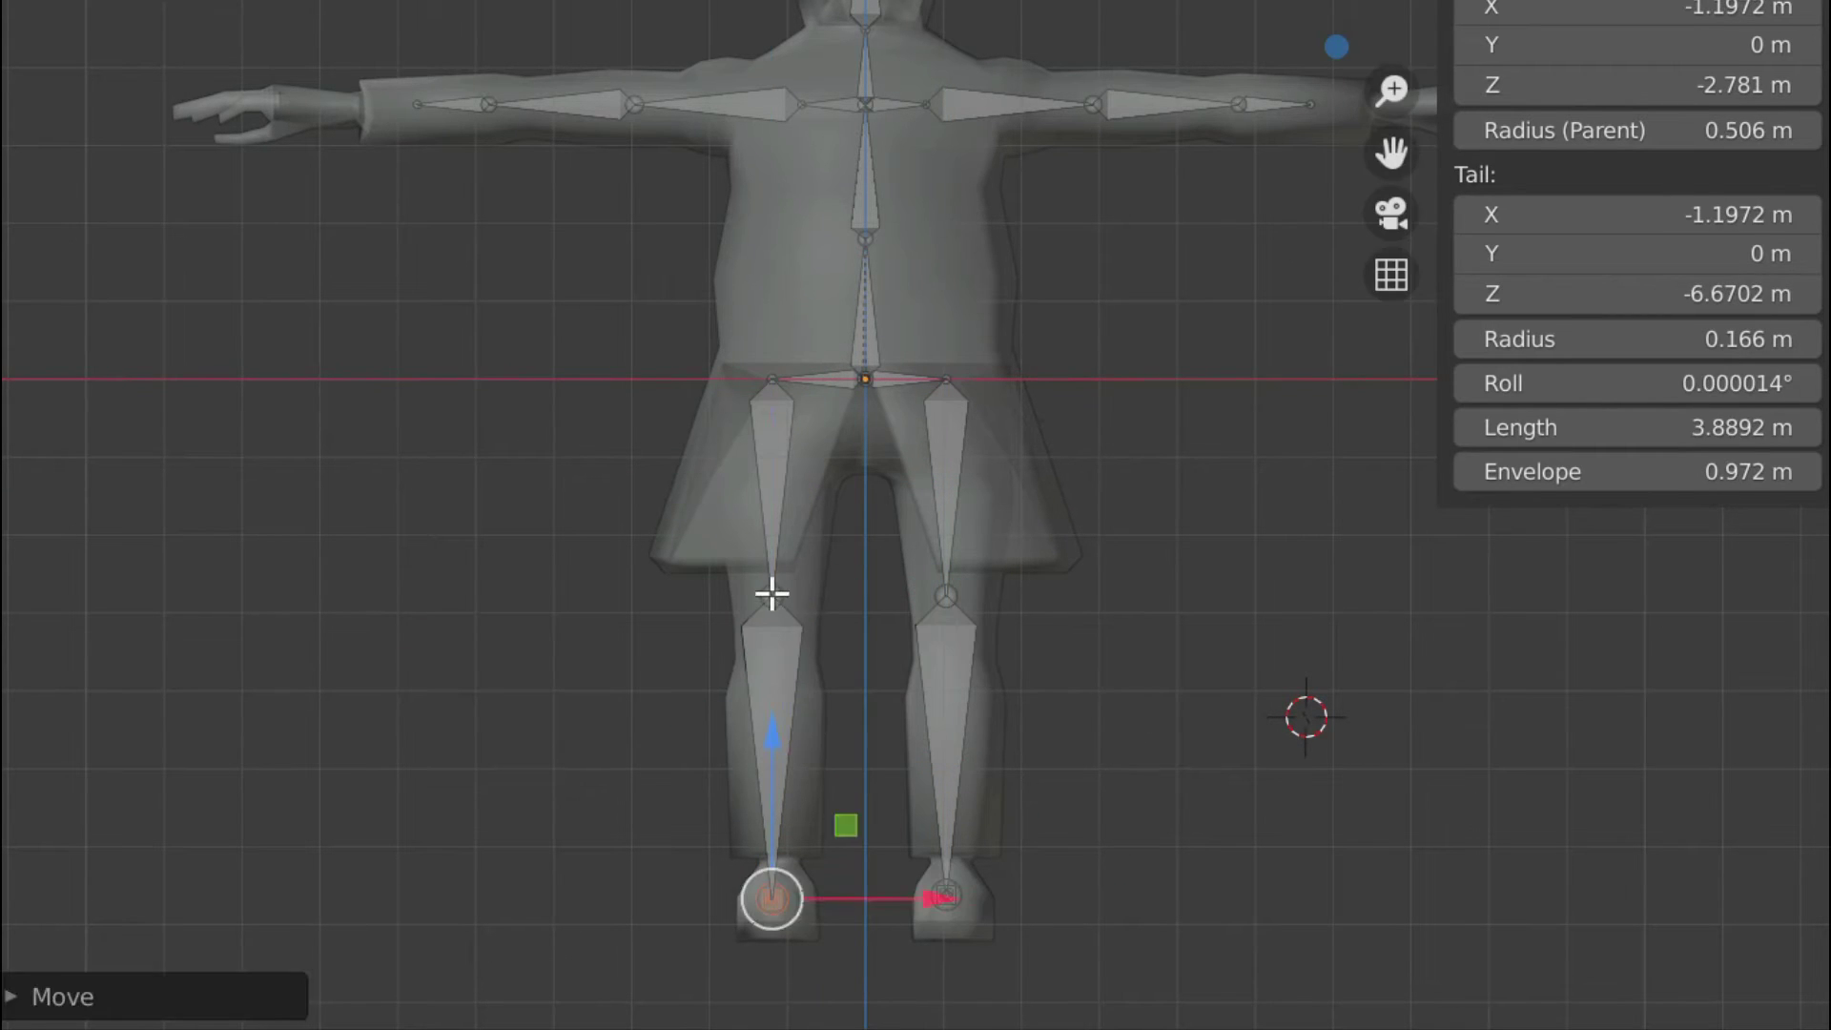
Lower the knee joints of both legs together to fit the knees of the mesh.
click(773, 594)
shift+click(958, 601)
drag(858, 439, 859, 474)
middle_drag(920, 419, 715, 401)
drag(887, 477, 890, 501)
Lower the toe bones of both feet together along Z to about -6.9 m so they sit inside the shoes.
middle_drag(1037, 477, 582, 346)
scroll(601, 347, down, 1)
click(997, 151)
scroll(997, 151, down, 2)
middle_drag(1144, 420, 1060, 604)
scroll(1073, 629, up, 4)
click(999, 654)
drag(1005, 518, 1009, 527)
key(ctrl+z)
middle_drag(763, 420, 912, 511)
shift+click(911, 511)
shift+click(912, 511)
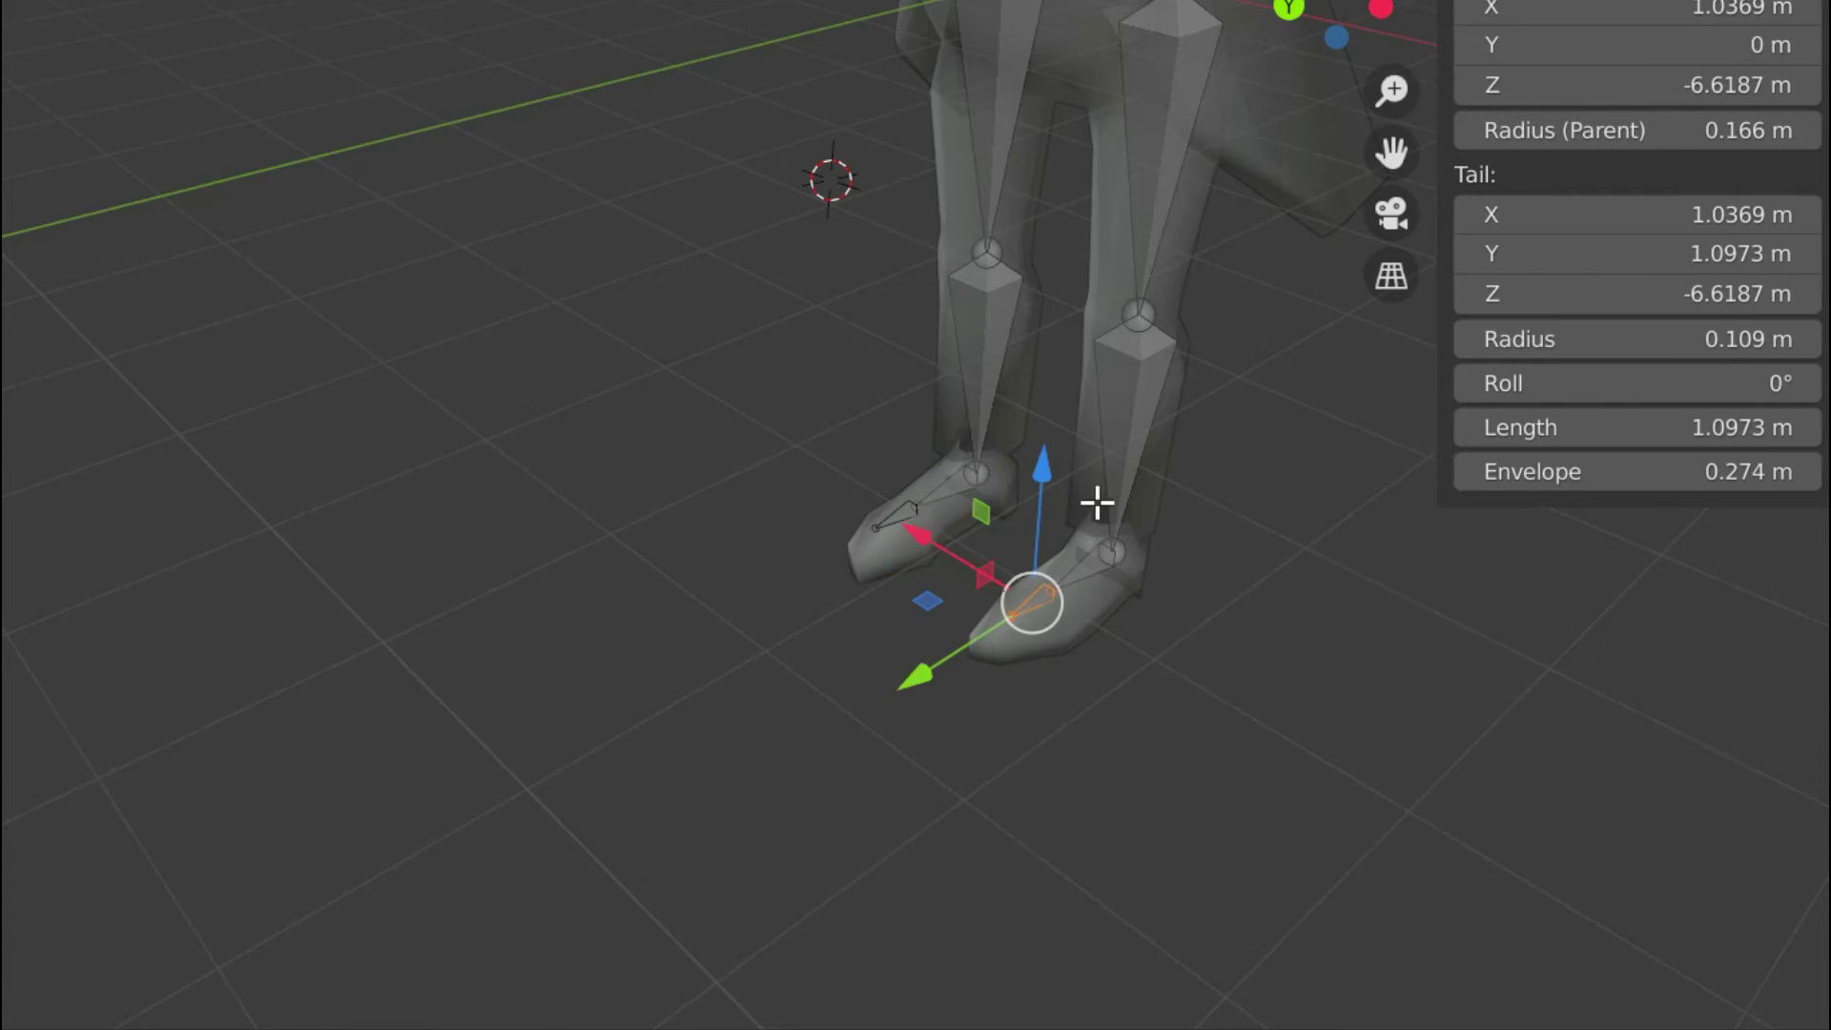
shift+click(905, 518)
middle_drag(1055, 392, 825, 256)
drag(990, 466, 994, 507)
middle_drag(897, 448, 809, 397)
middle_drag(467, 359, 936, 458)
key(KP_5)
key(ctrl+KP_1)
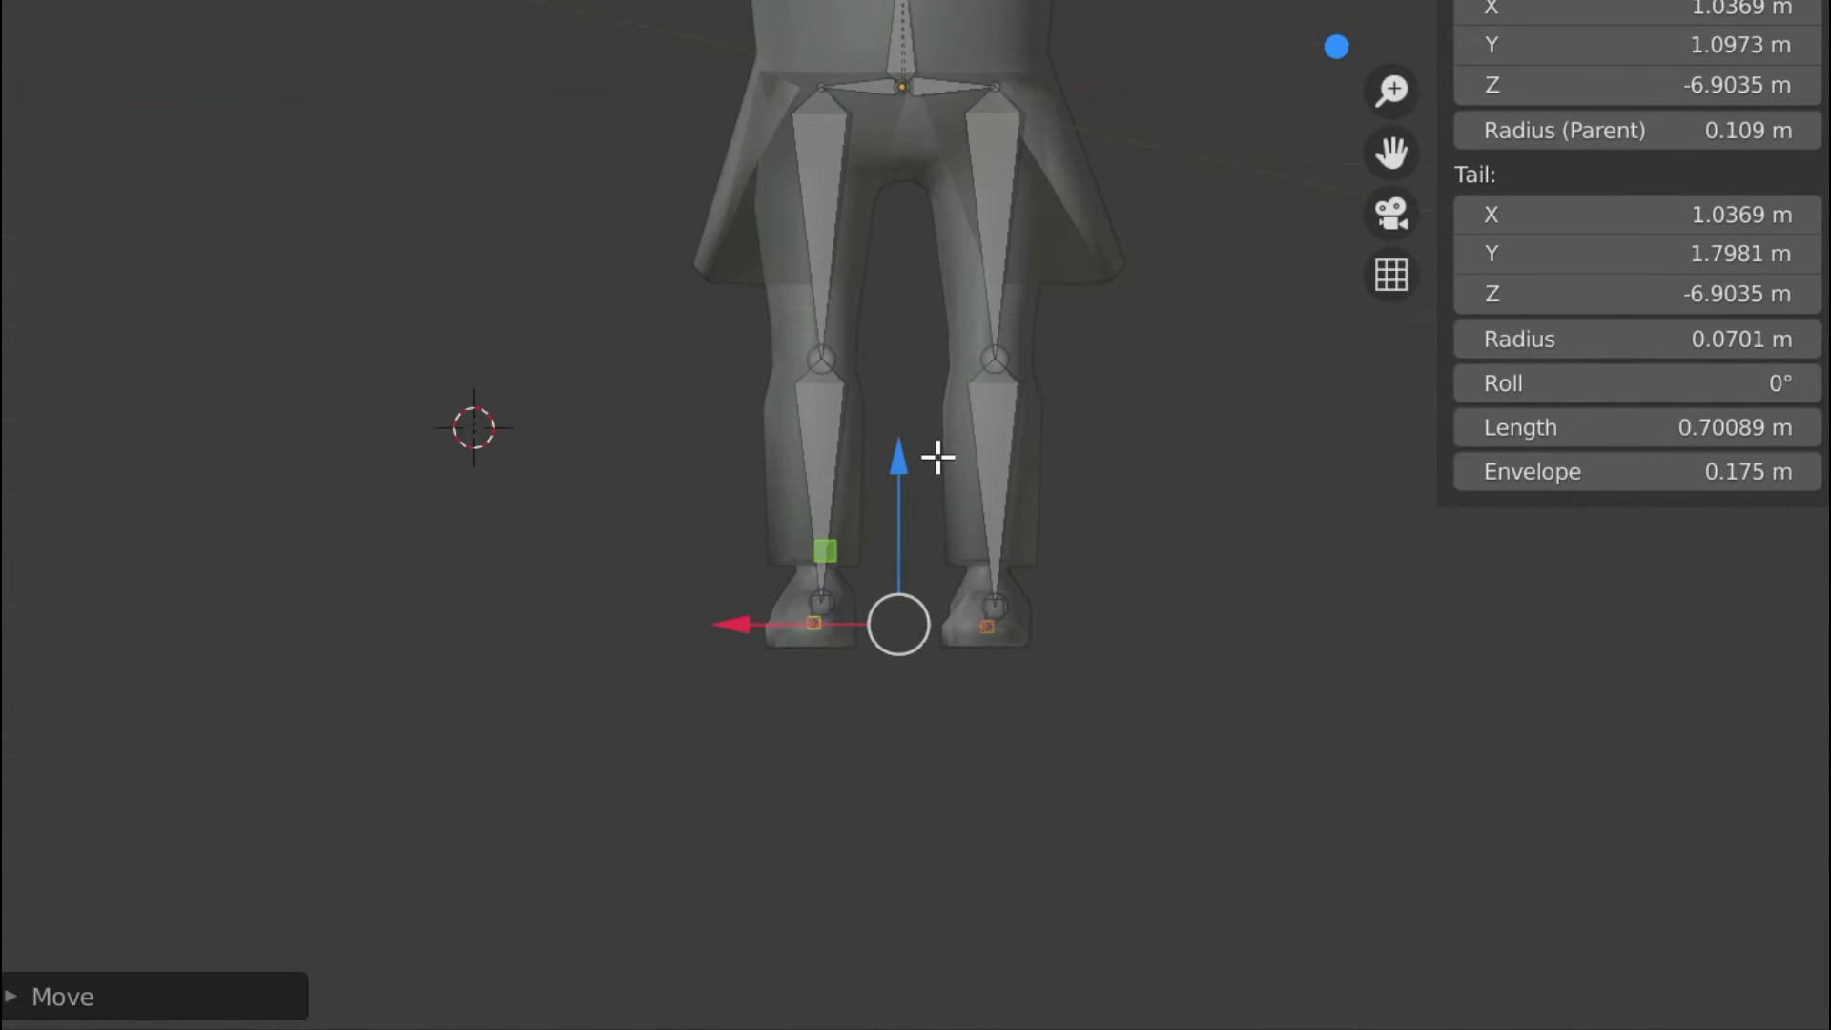
Reselect the armature in front view and shift its leg bones on the negative X side along X to about -1.1 m.
key(Tab)
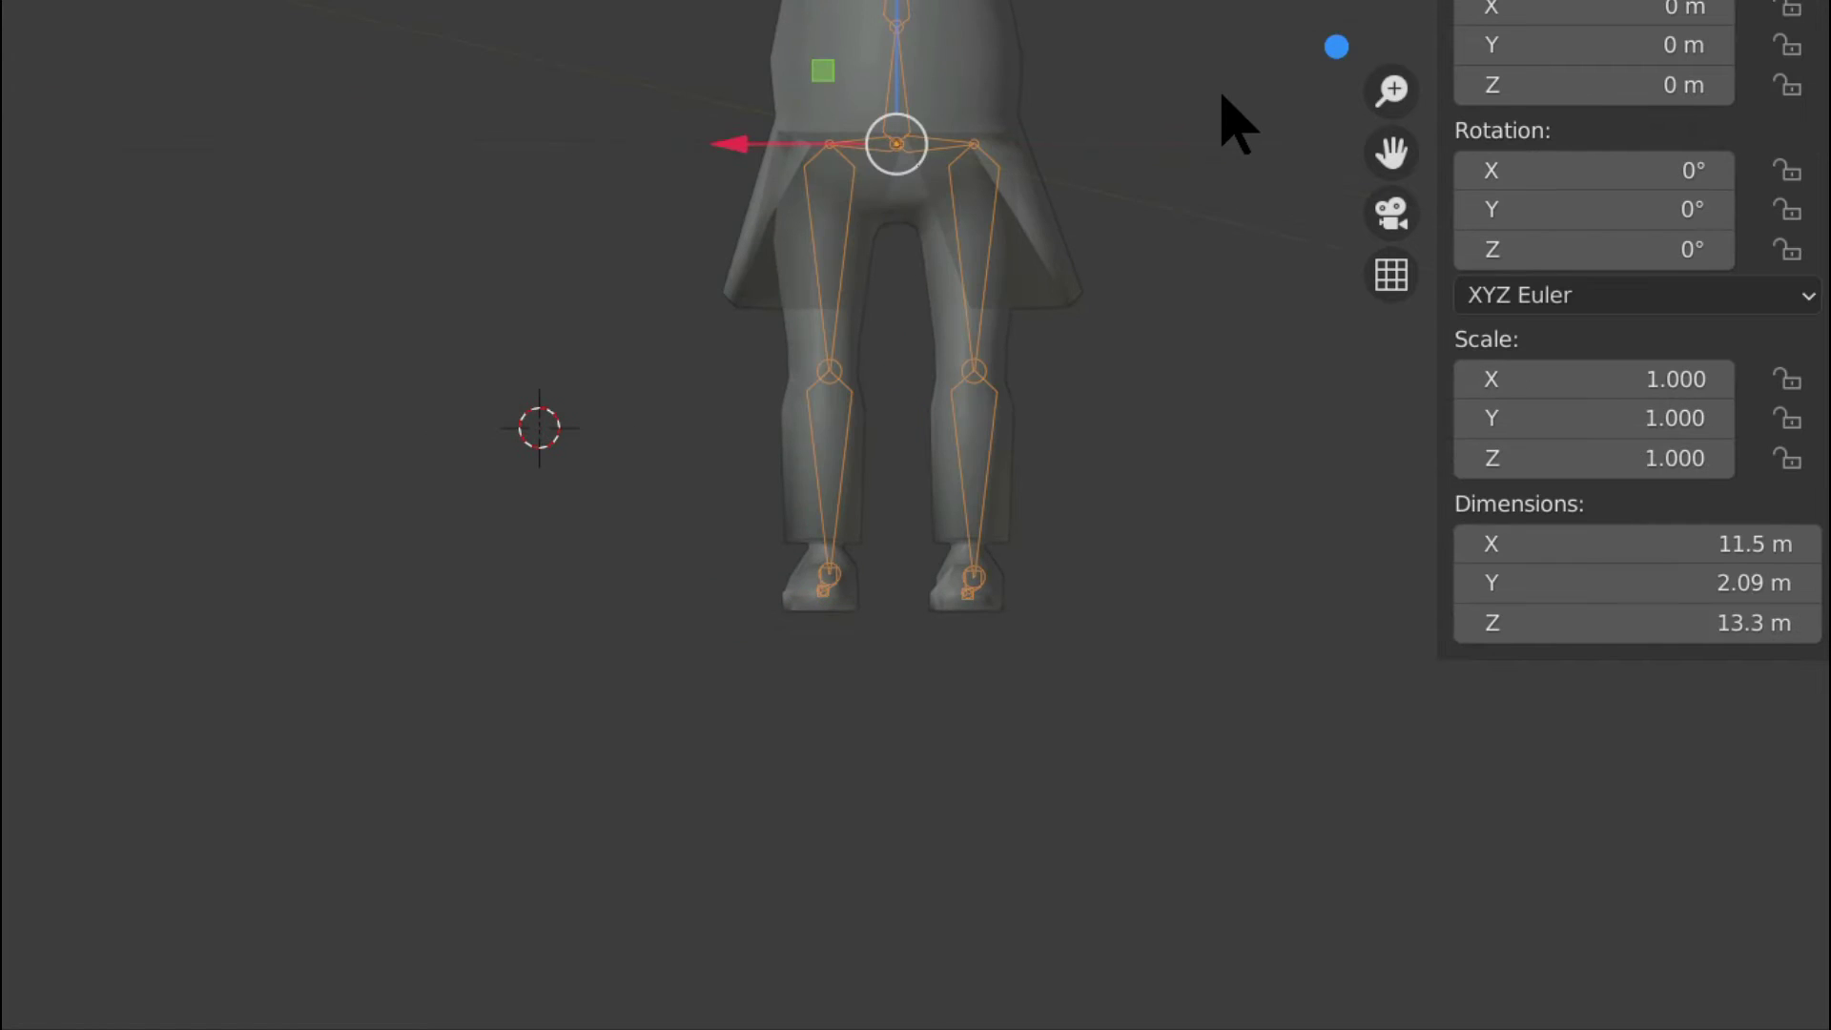
key(KP_3)
key(KP_1)
click(728, 66)
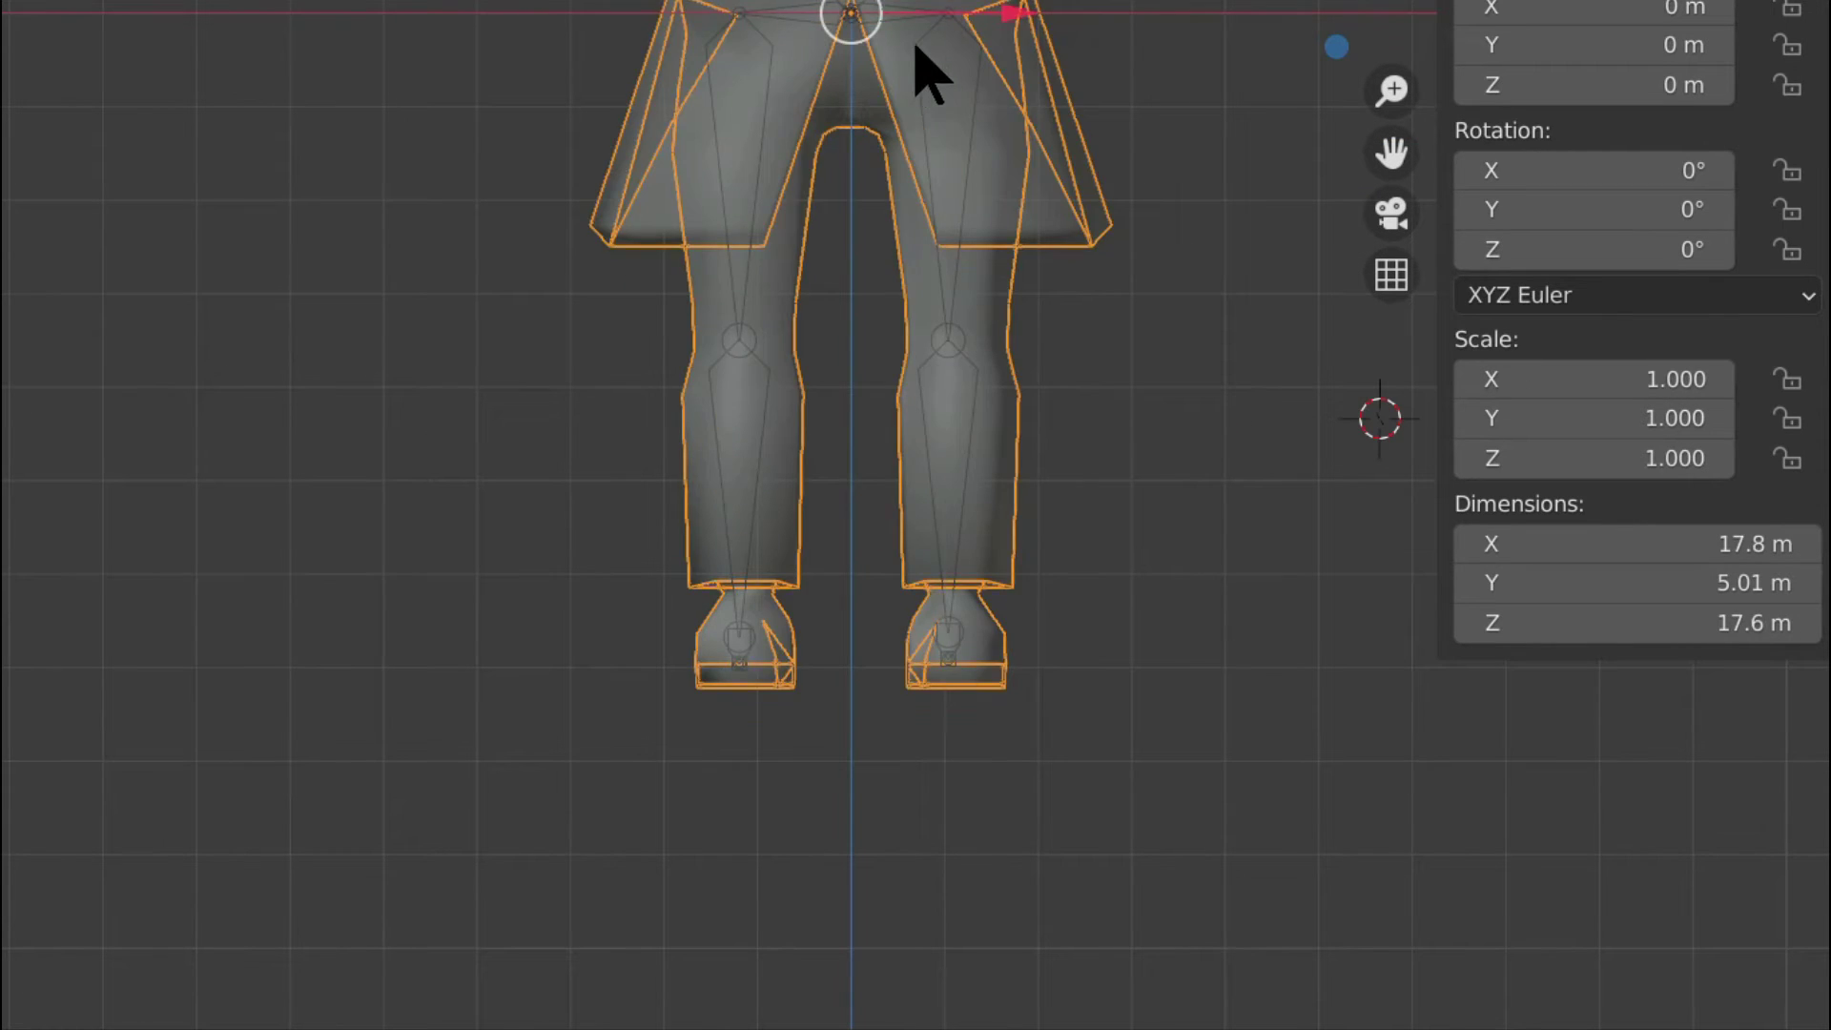
click(913, 46)
key(Tab)
drag(598, 111, 863, 677)
drag(887, 441, 895, 460)
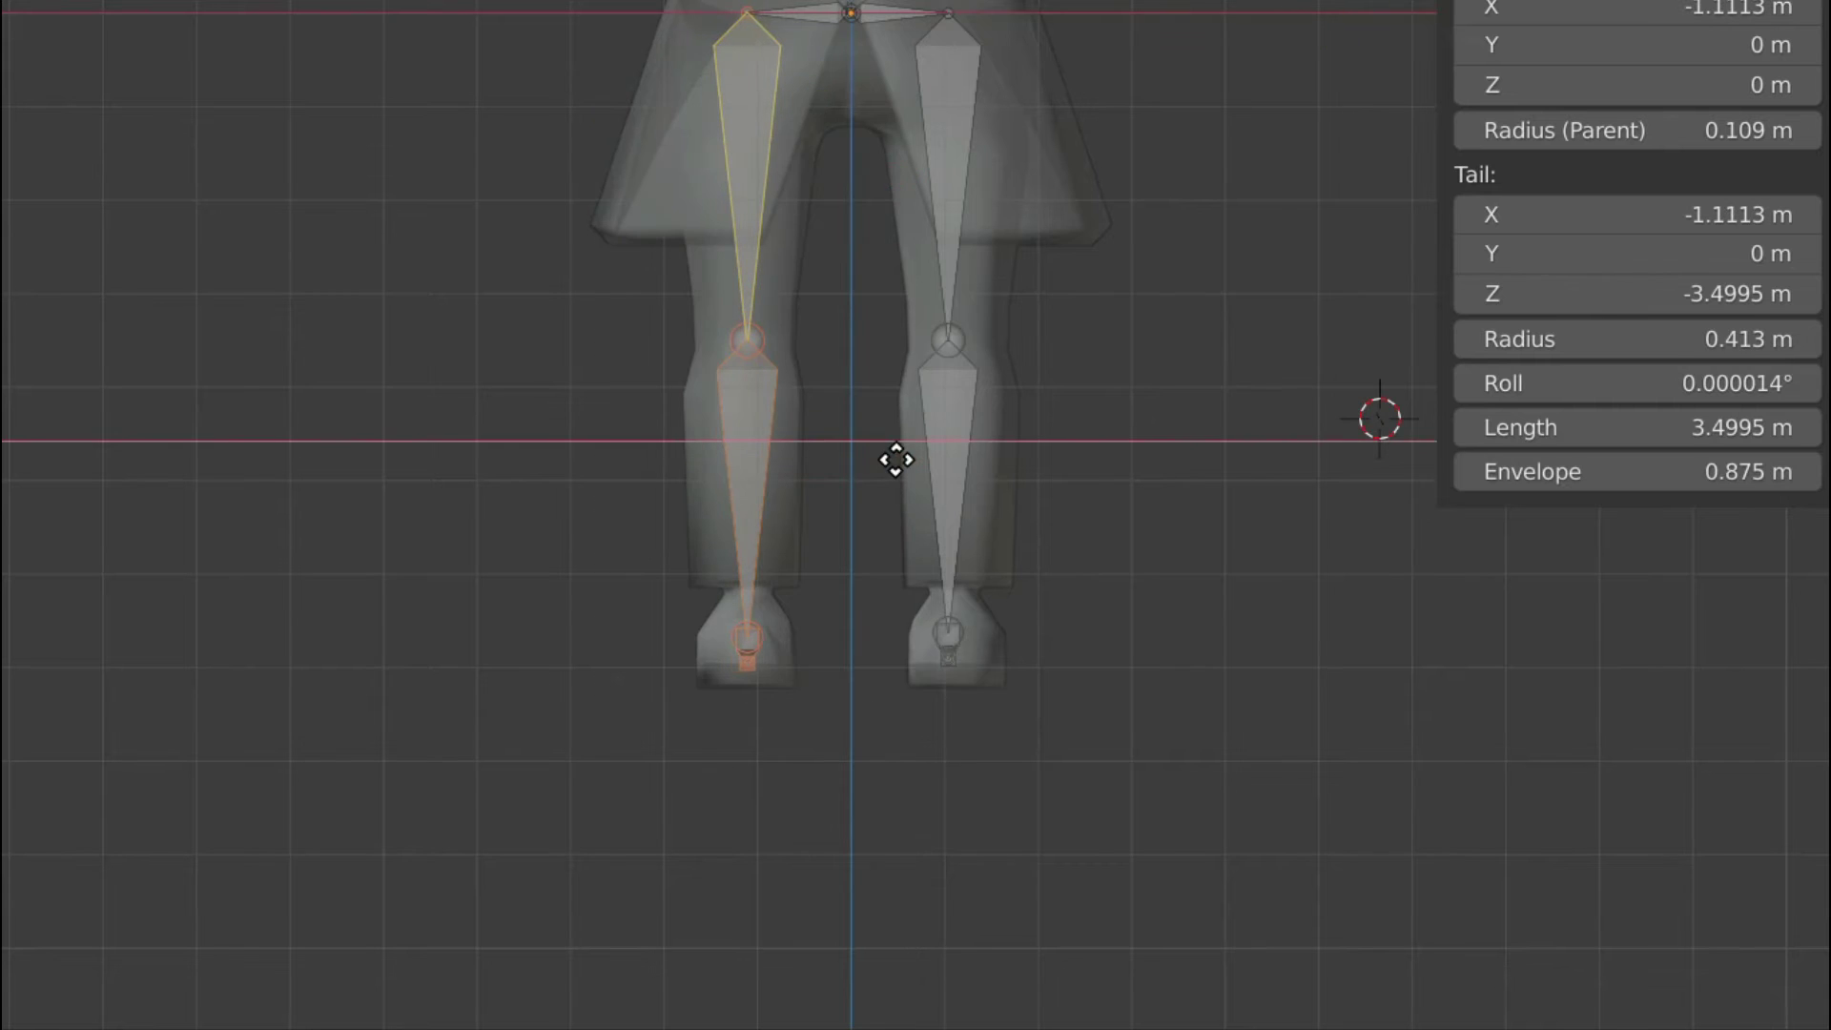
click(896, 460)
Shift the arm bones on the positive X side outward along X to about 2.2 m and raise that side's shoulder bone to about 3.6 m.
scroll(897, 460, down, 3)
shift+middle_drag(1028, 171, 908, 467)
scroll(907, 458, up, 2)
click(811, 243)
key(b)
drag(753, 174, 1153, 327)
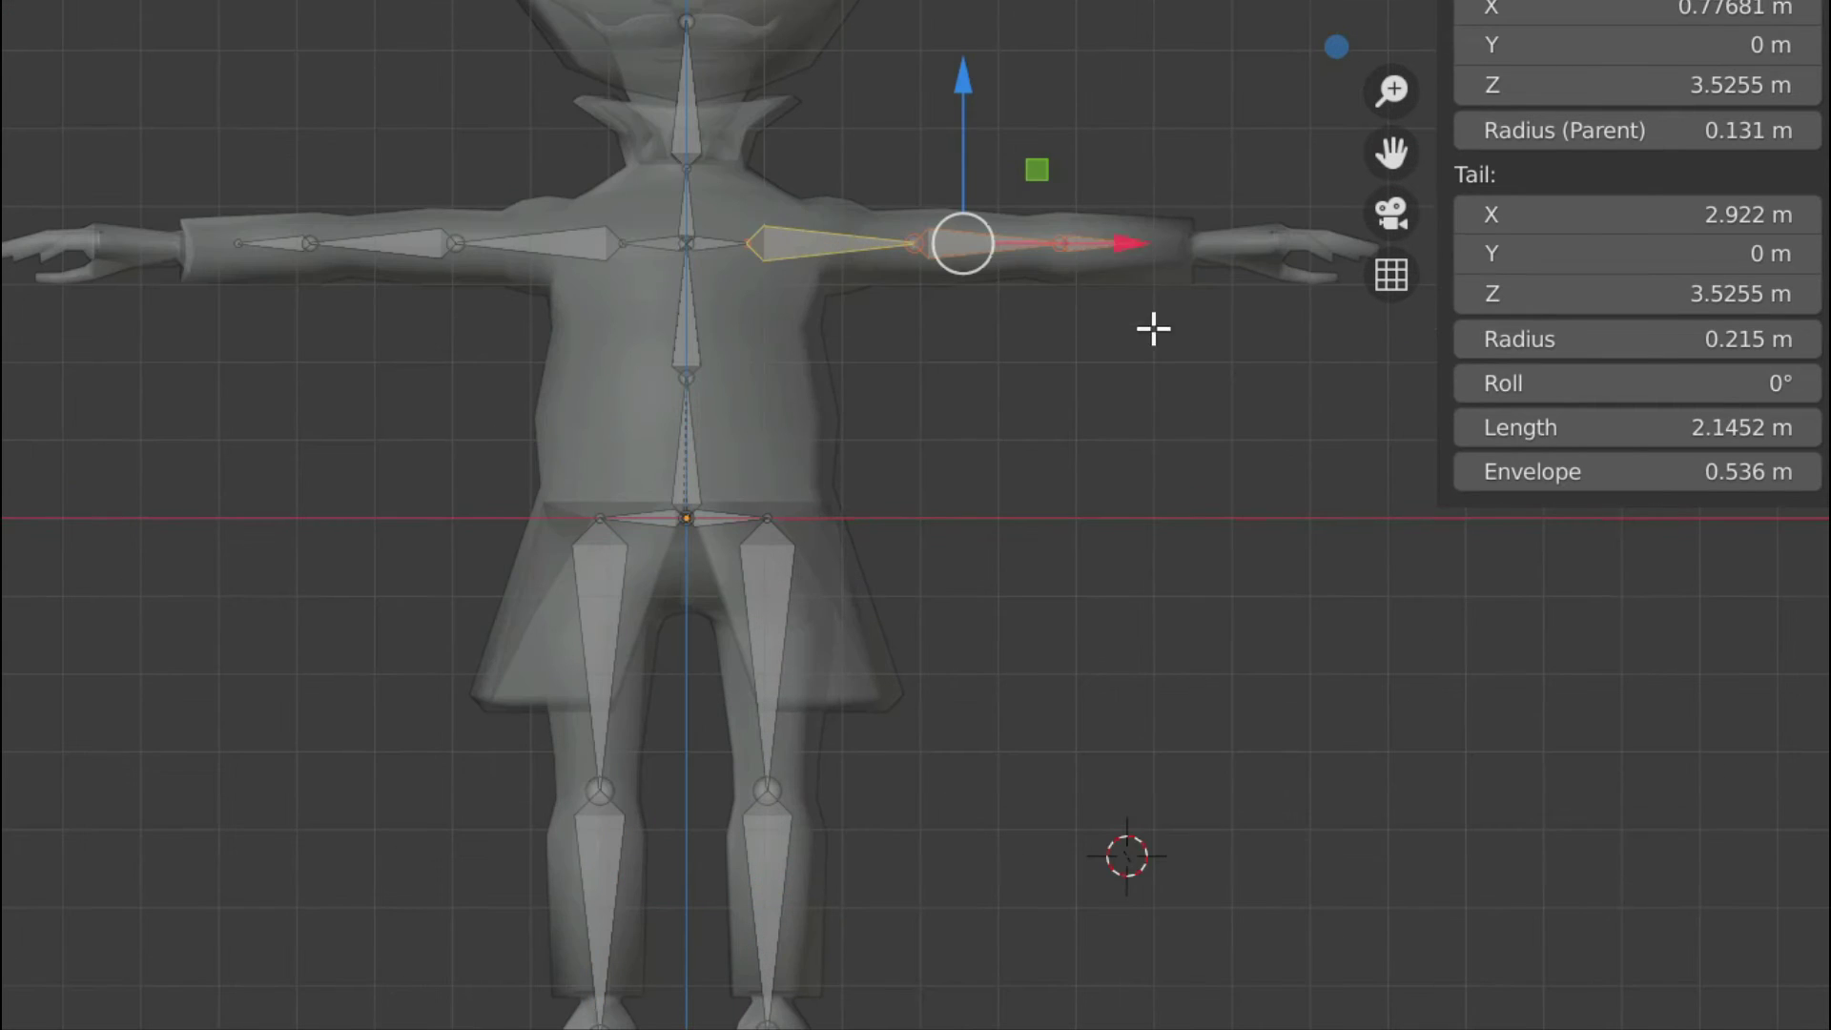
key(g)
key(x)
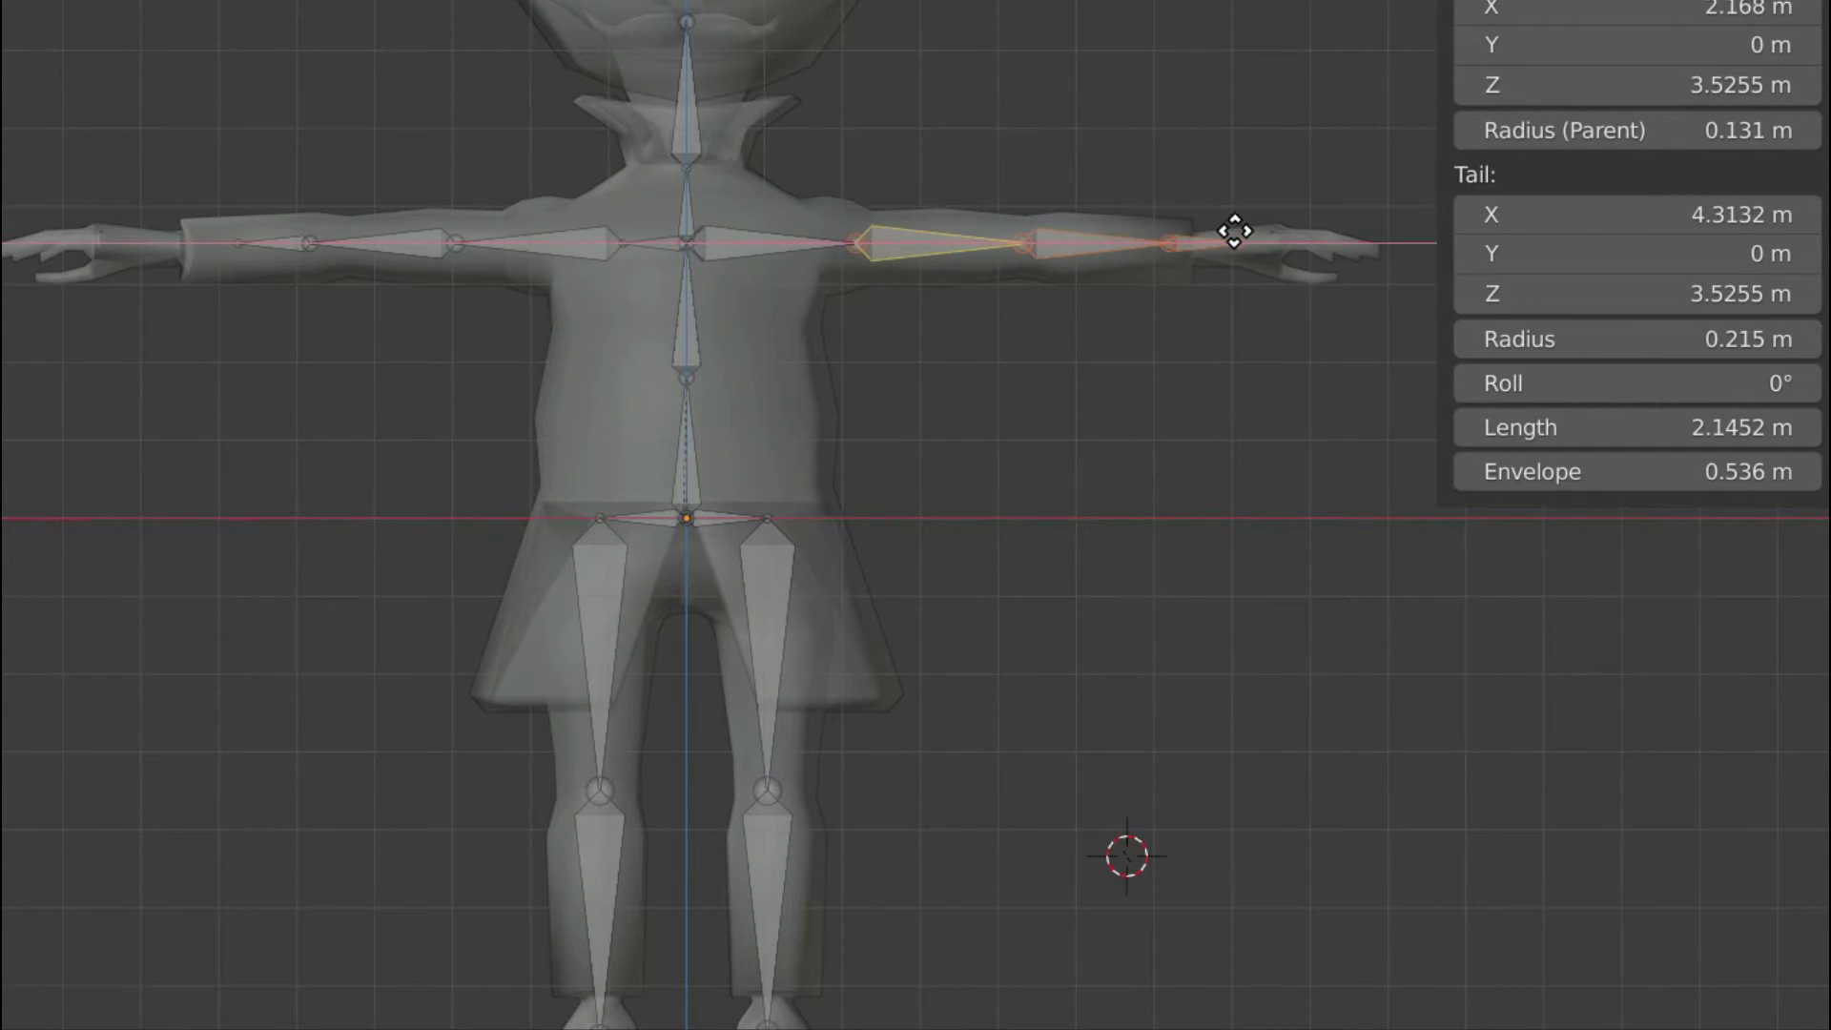
drag(1239, 222, 1239, 223)
click(796, 241)
drag(773, 96, 792, 92)
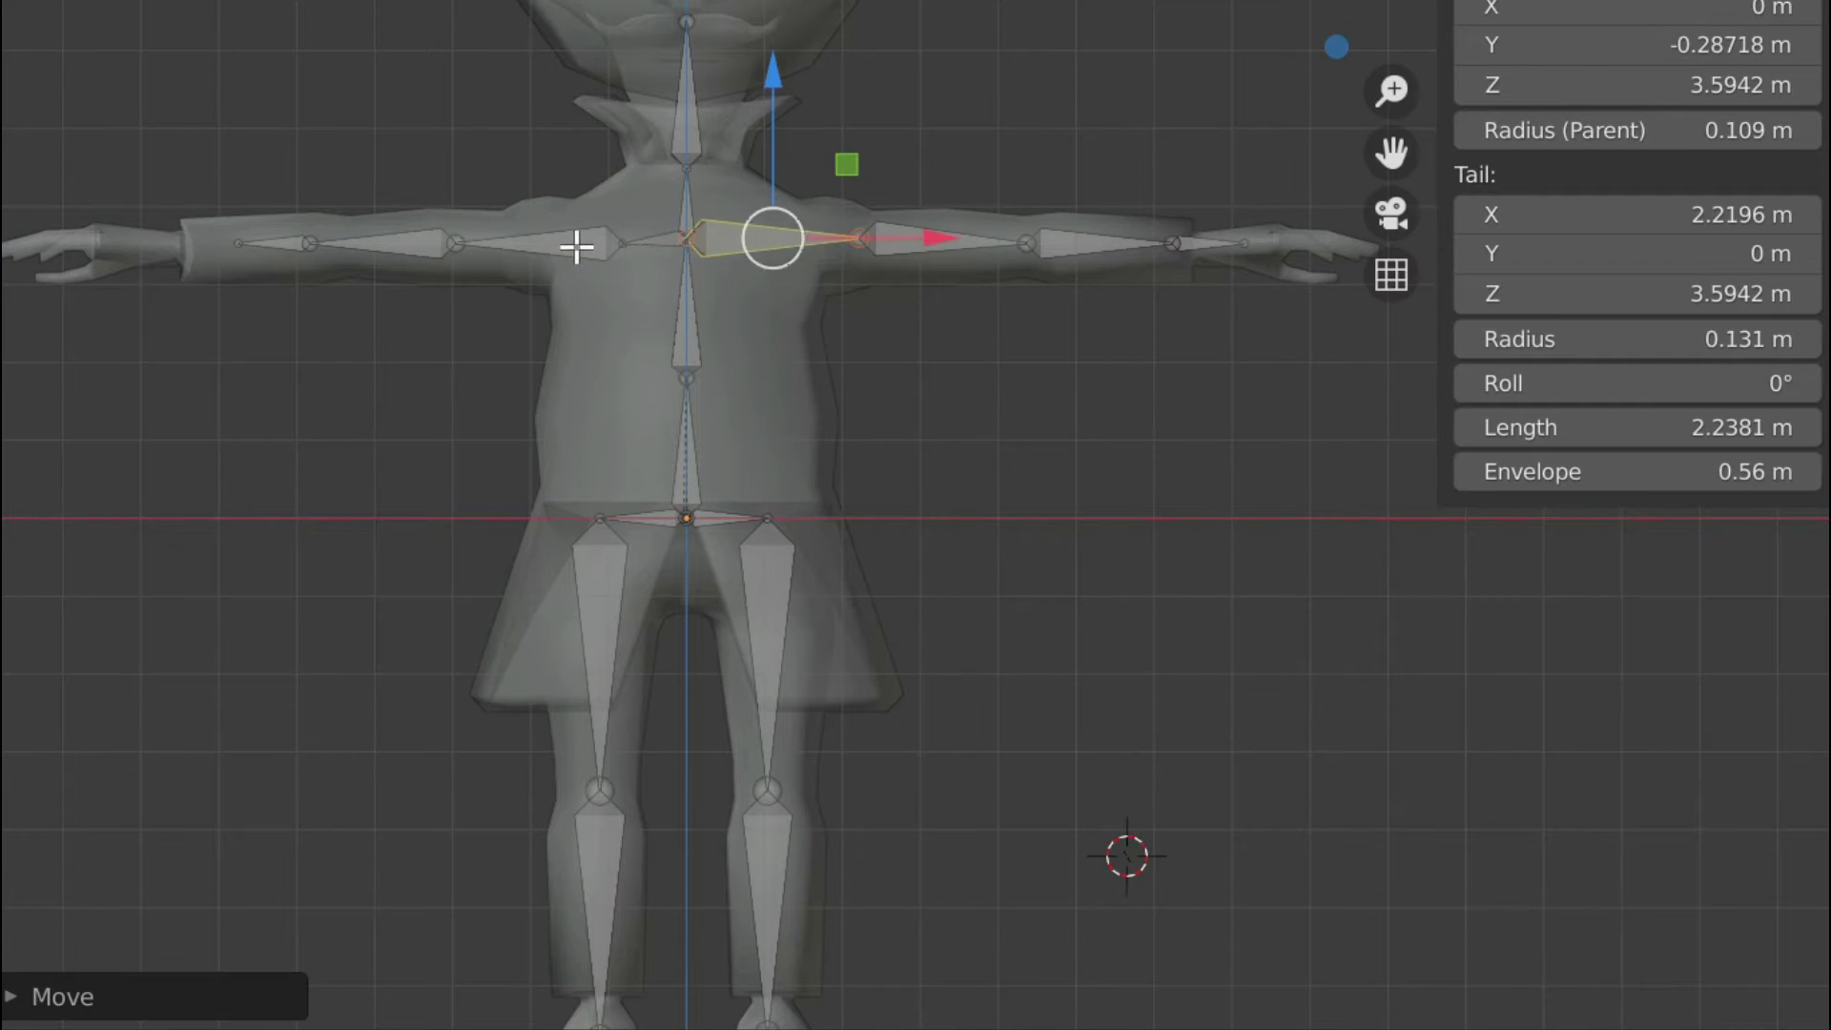
Shift the arm bones on the negative X side outward along X, bringing the elbow to about -4.4 m.
click(572, 245)
shift+click(405, 244)
shift+click(284, 244)
drag(564, 246, 449, 233)
click(267, 250)
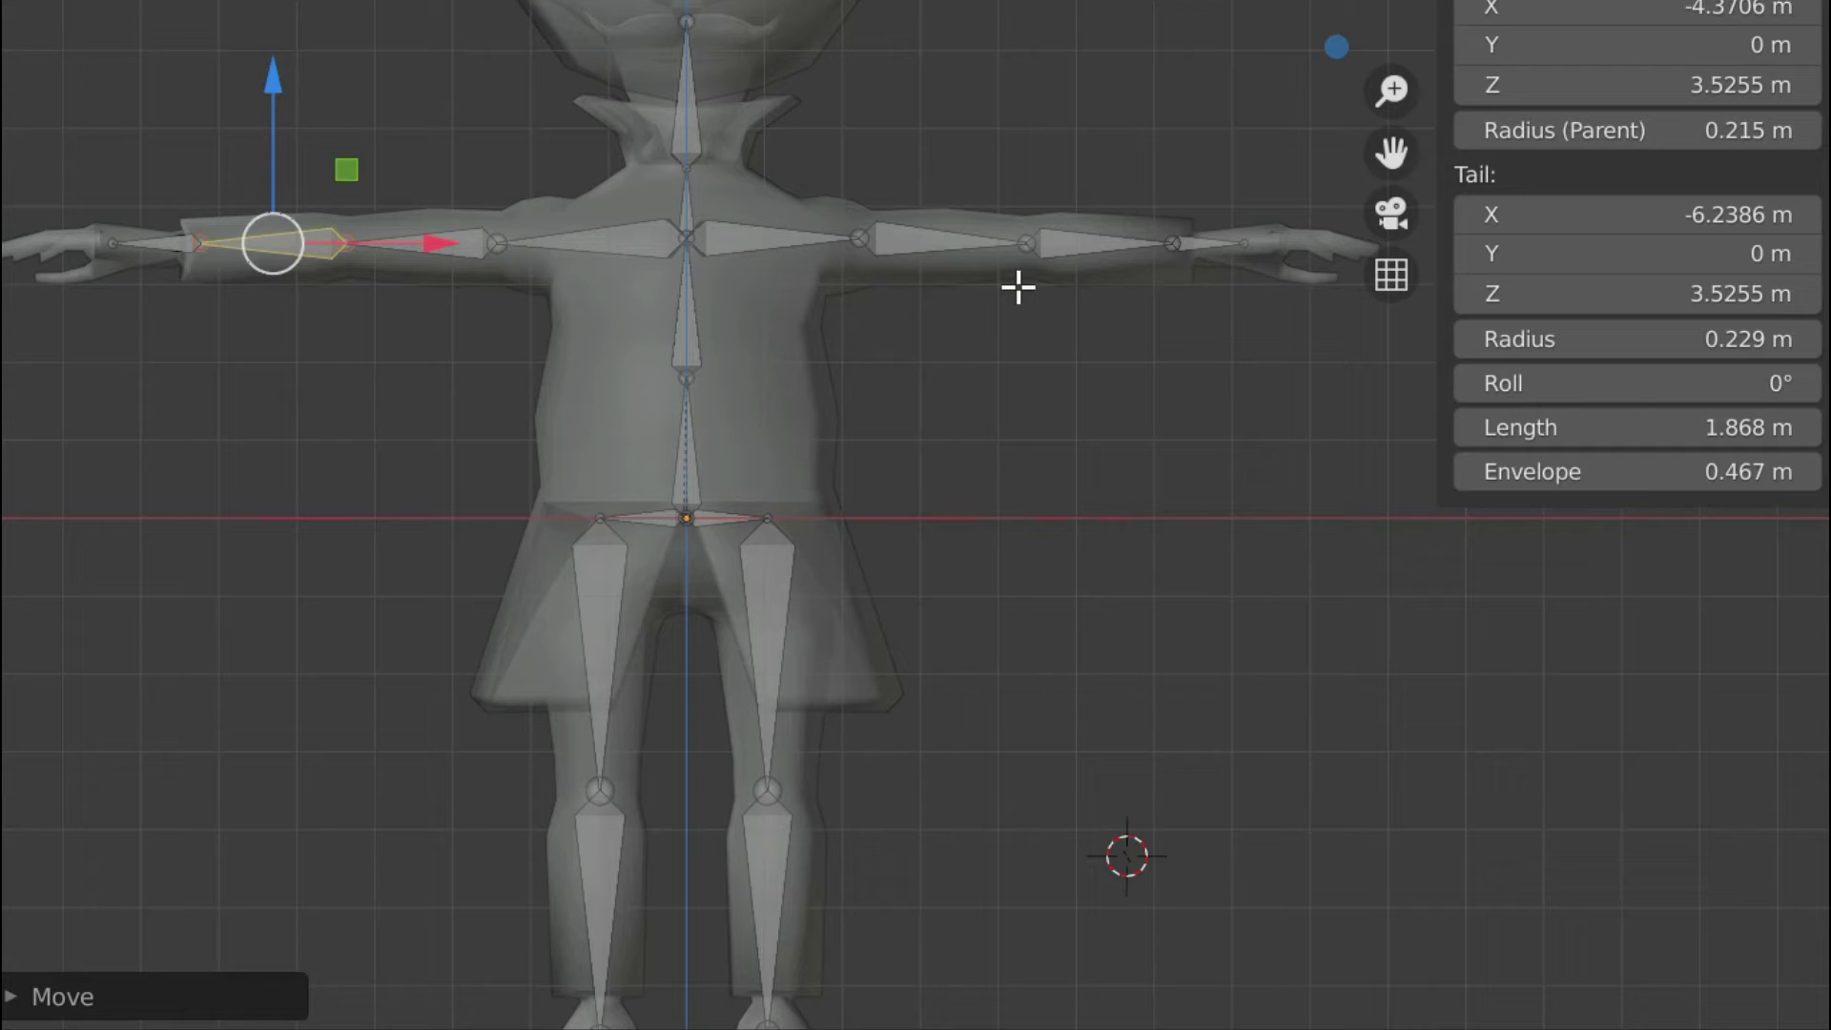
Adjust the shoulder joint on the positive X side along X to fit the mesh's shoulder.
click(887, 241)
key(g)
key(x)
click(1054, 235)
click(1156, 222)
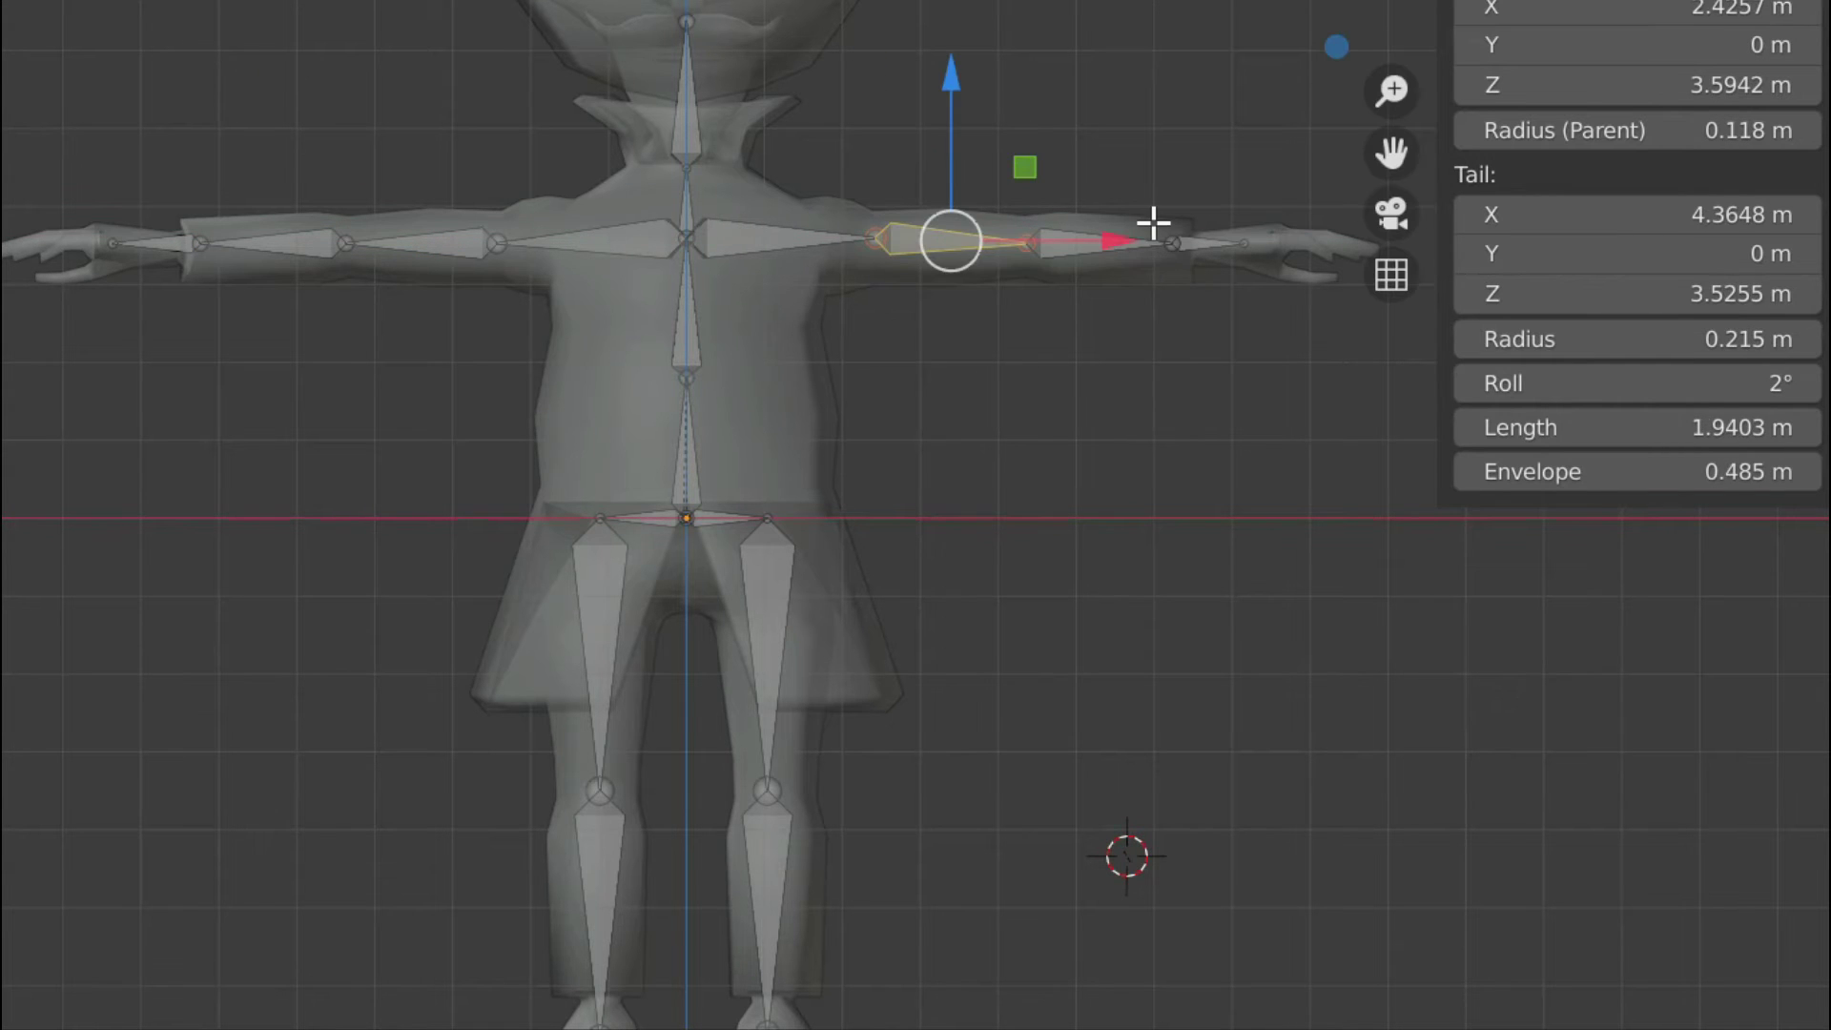
click(867, 245)
drag(1049, 245, 1014, 244)
Move the shoulder joint on the negative X side inward along X to about -1.9 m.
click(498, 244)
drag(667, 245, 726, 232)
click(713, 239)
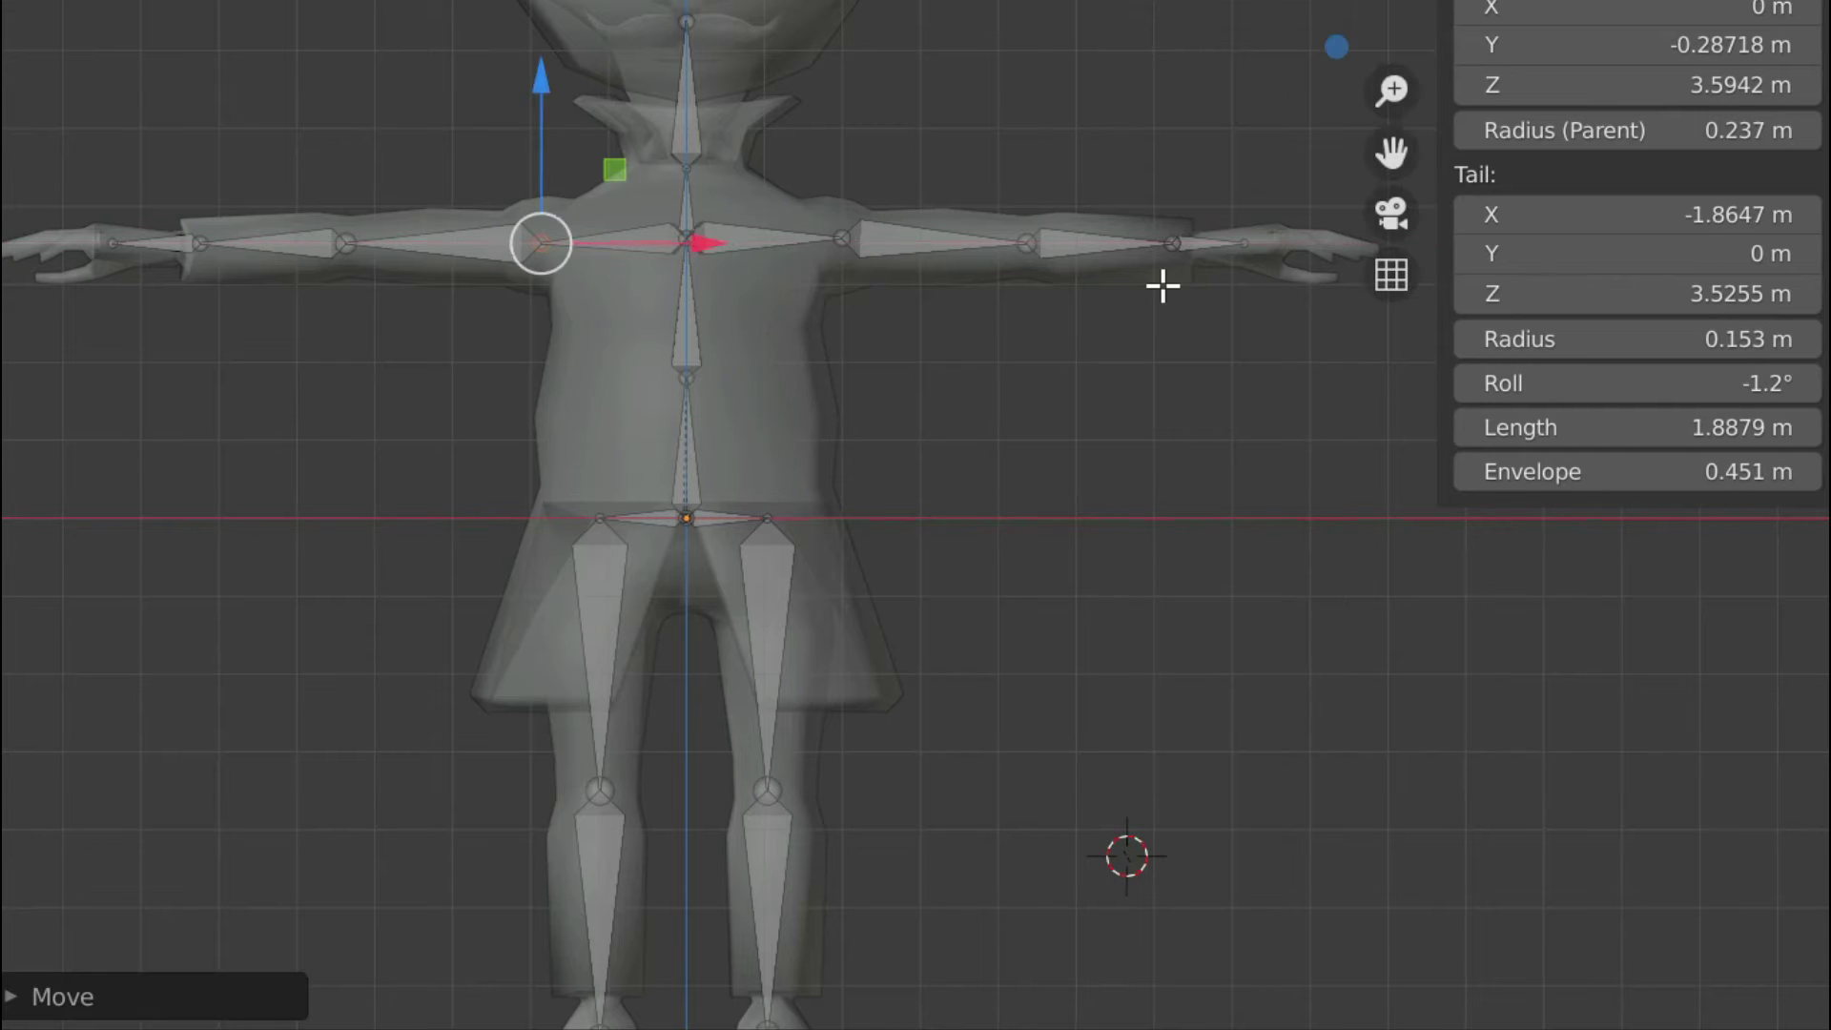
Fit both hand bones into the mesh's hands by shifting them outward along X, with the negative-side wrist at about -6.7 m.
scroll(1164, 286, down, 3)
scroll(1165, 286, up, 2)
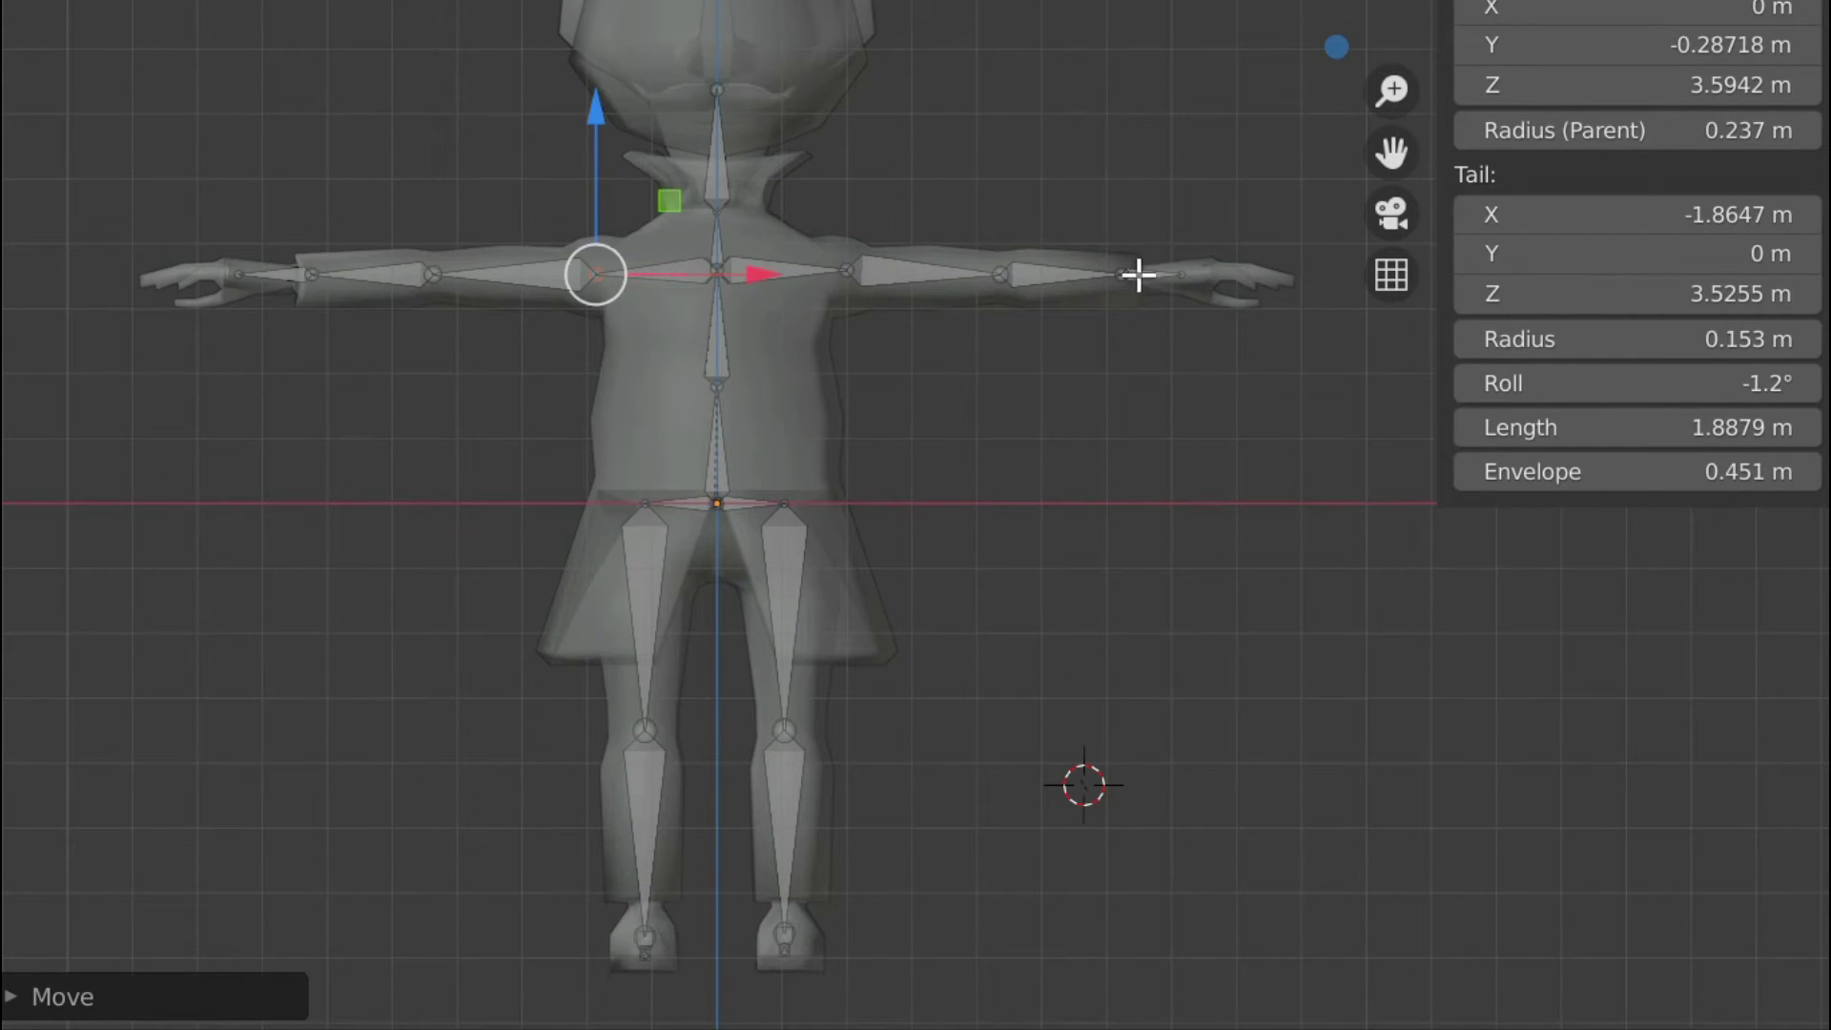
click(1136, 273)
key(g)
key(x)
right_click(1352, 276)
click(272, 274)
key(g)
key(x)
click(449, 273)
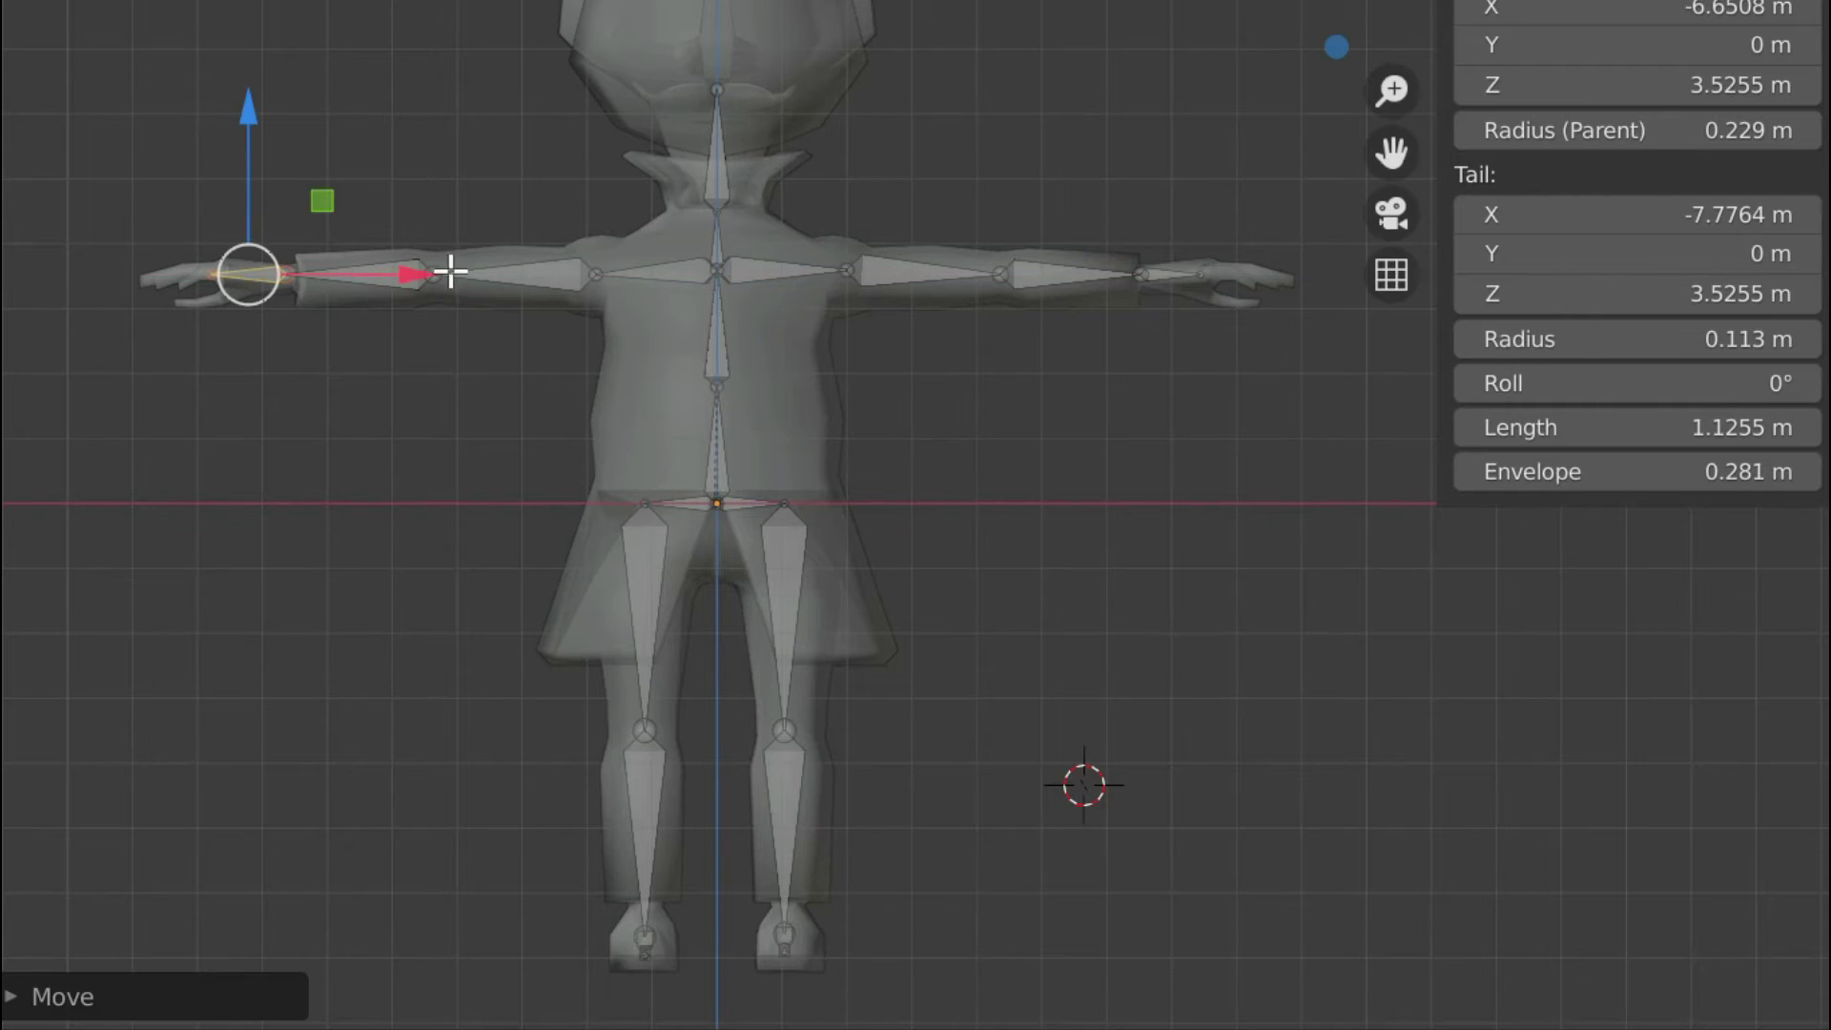
drag(255, 114, 256, 120)
Raise the tip of the head bone along Z toward the top of the mesh's head.
click(719, 91)
scroll(734, 86, down, 2)
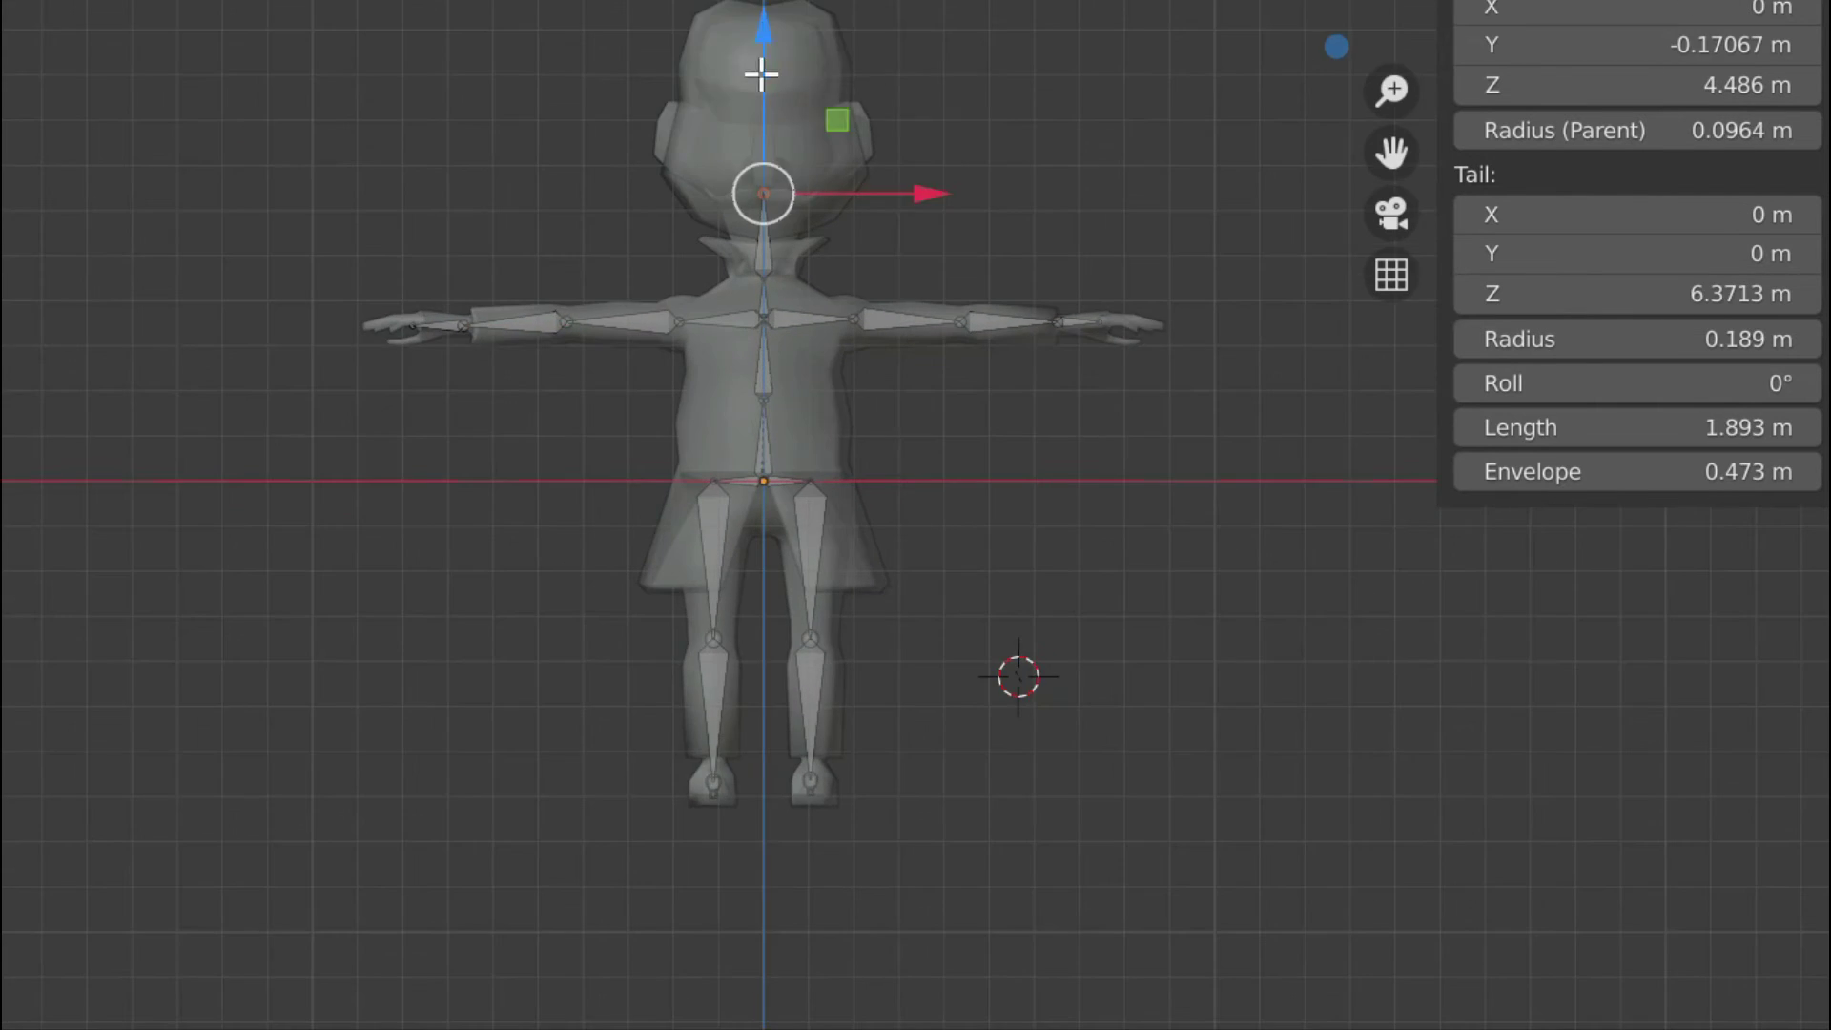
drag(761, 74, 761, 2)
Raise the neck bone along Z to fit the mesh, its base to about 4 m and its top joint to about 5.4 m.
scroll(714, 182, up, 3)
click(705, 176)
click(692, 231)
drag(685, 86, 719, 32)
scroll(682, 54, down, 1)
click(717, 212)
scroll(1018, 4, down, 1)
middle_drag(1018, 4, 1202, 367)
scroll(1153, 352, up, 3)
drag(864, 169, 864, 130)
middle_drag(1185, 213, 1157, 171)
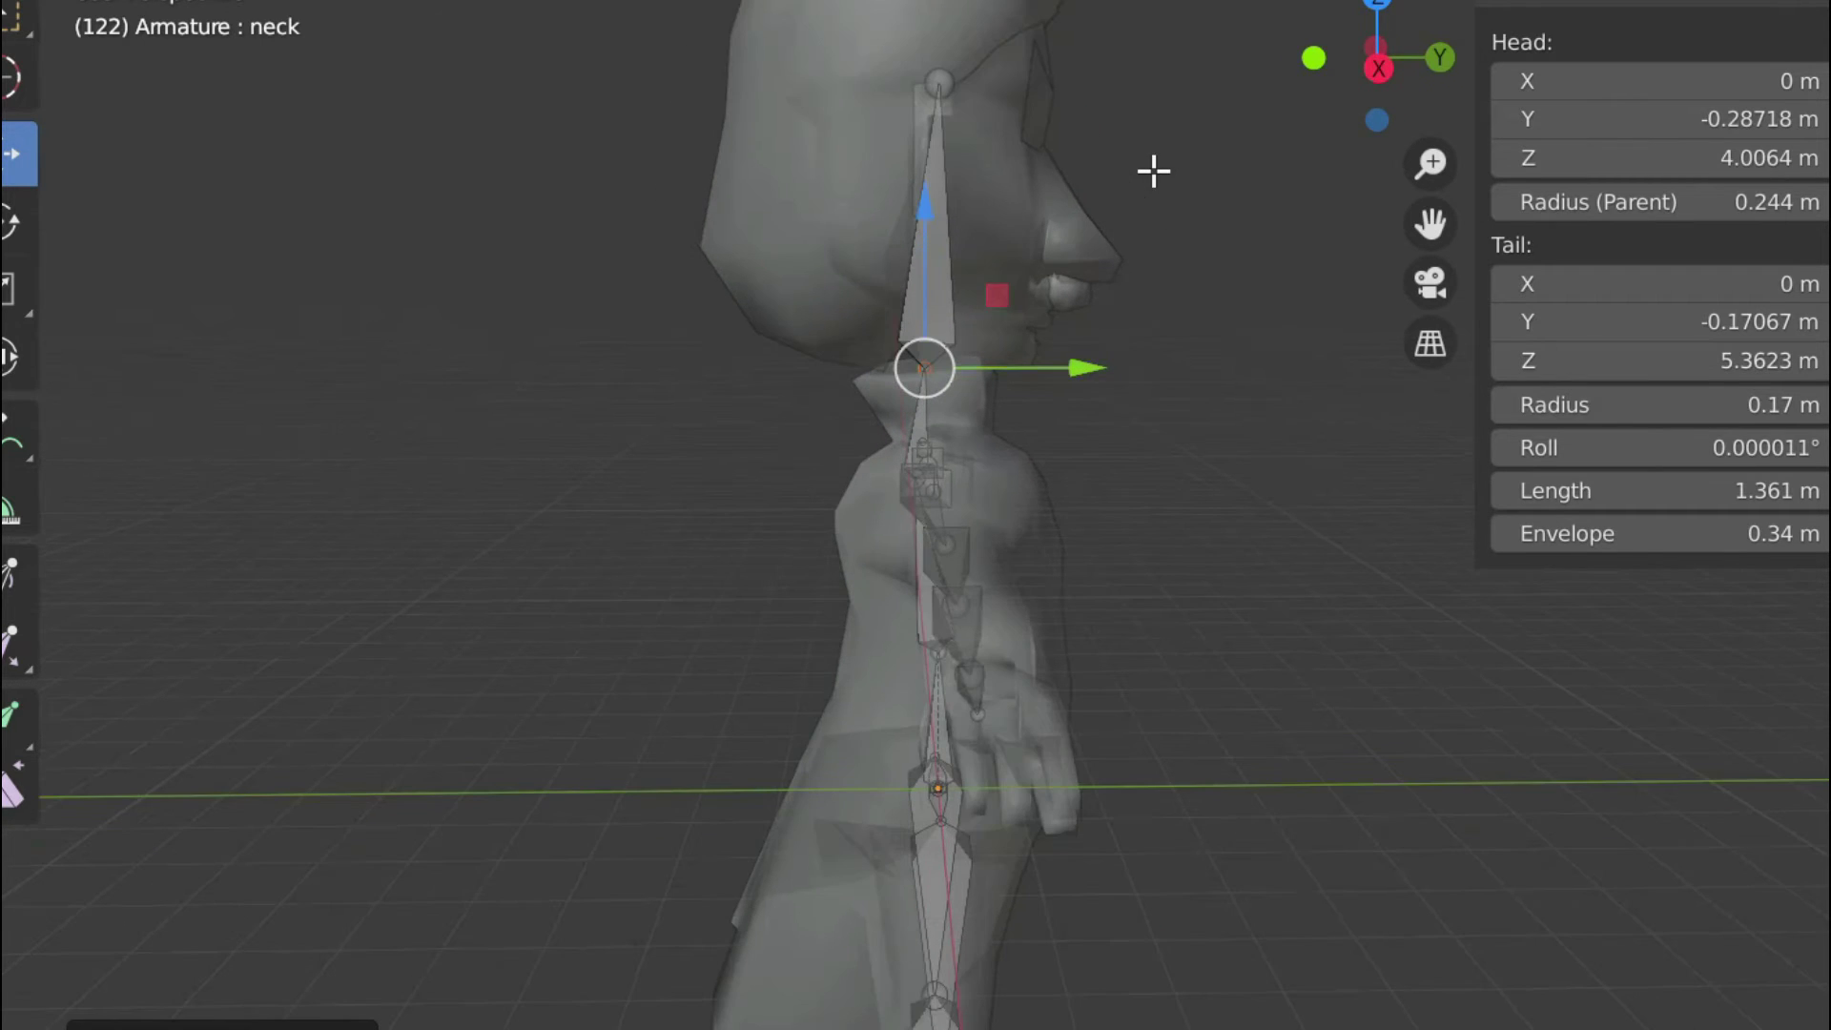
click(937, 81)
scroll(939, 24, down, 2)
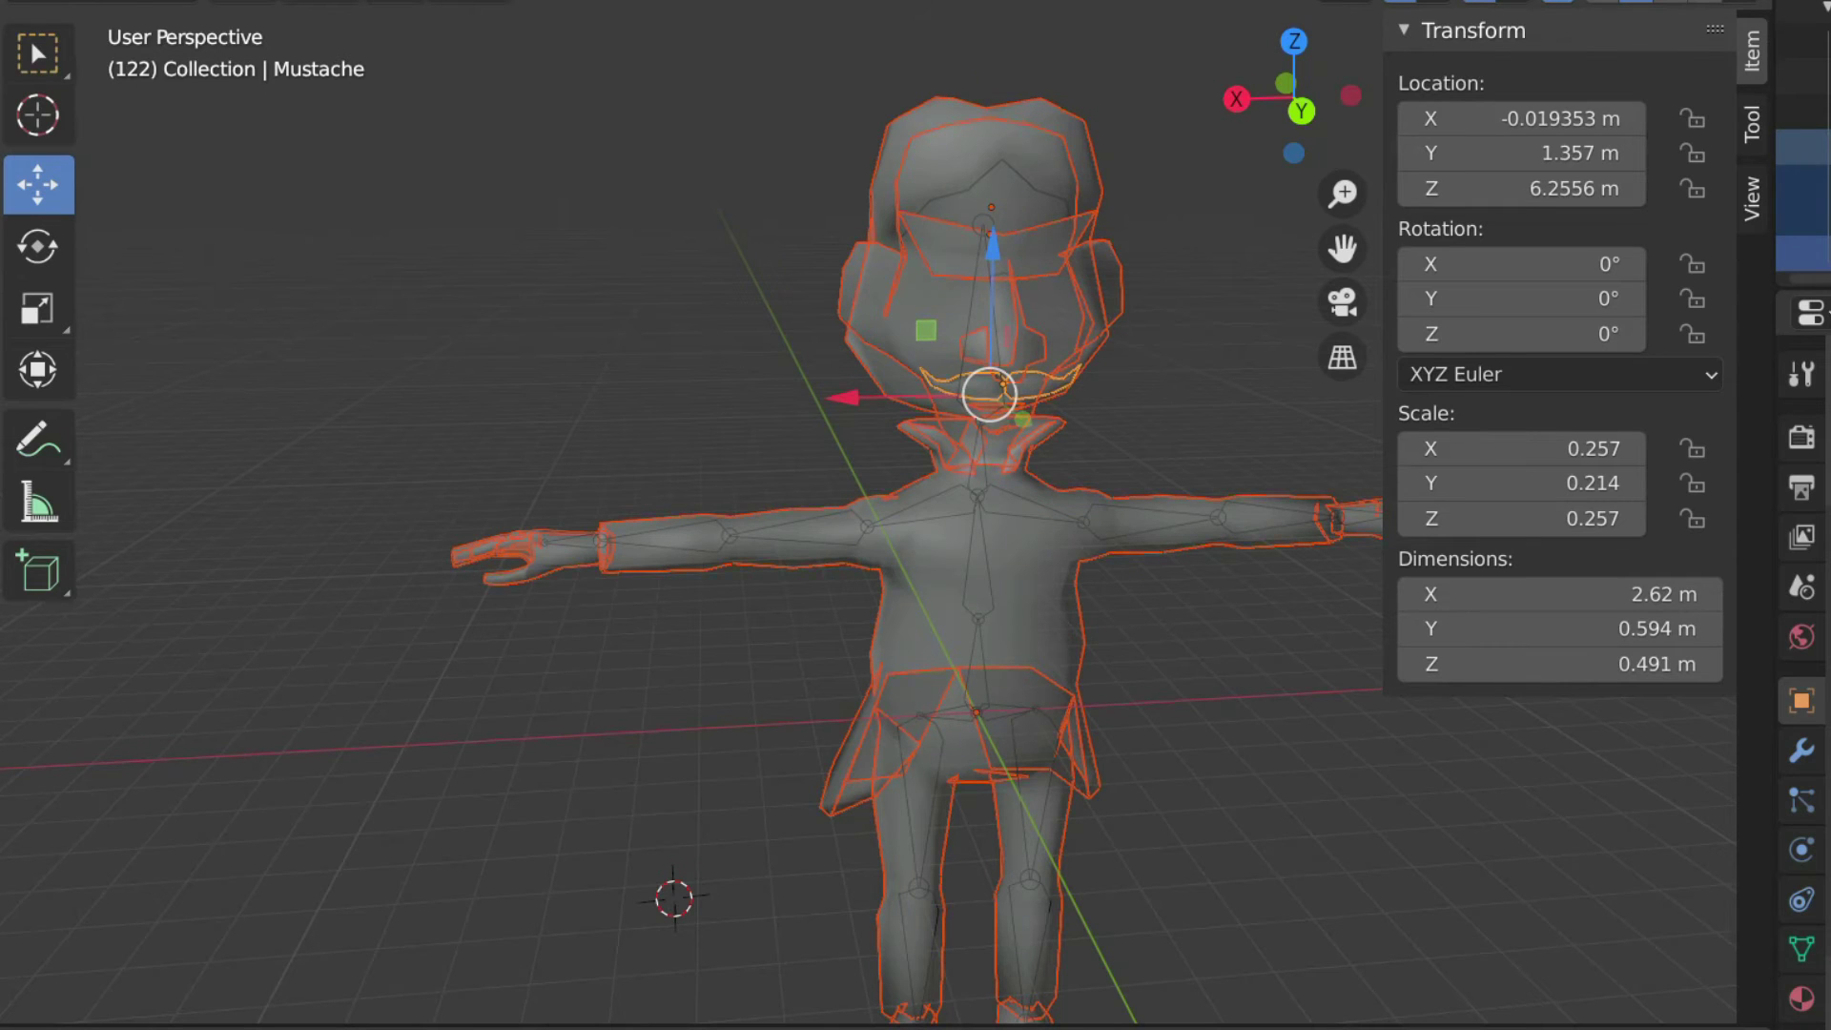
Add the armature to the selected character meshes and parent them to it using Armature Deform With Automatic Weights.
ctrl+click(1802, 41)
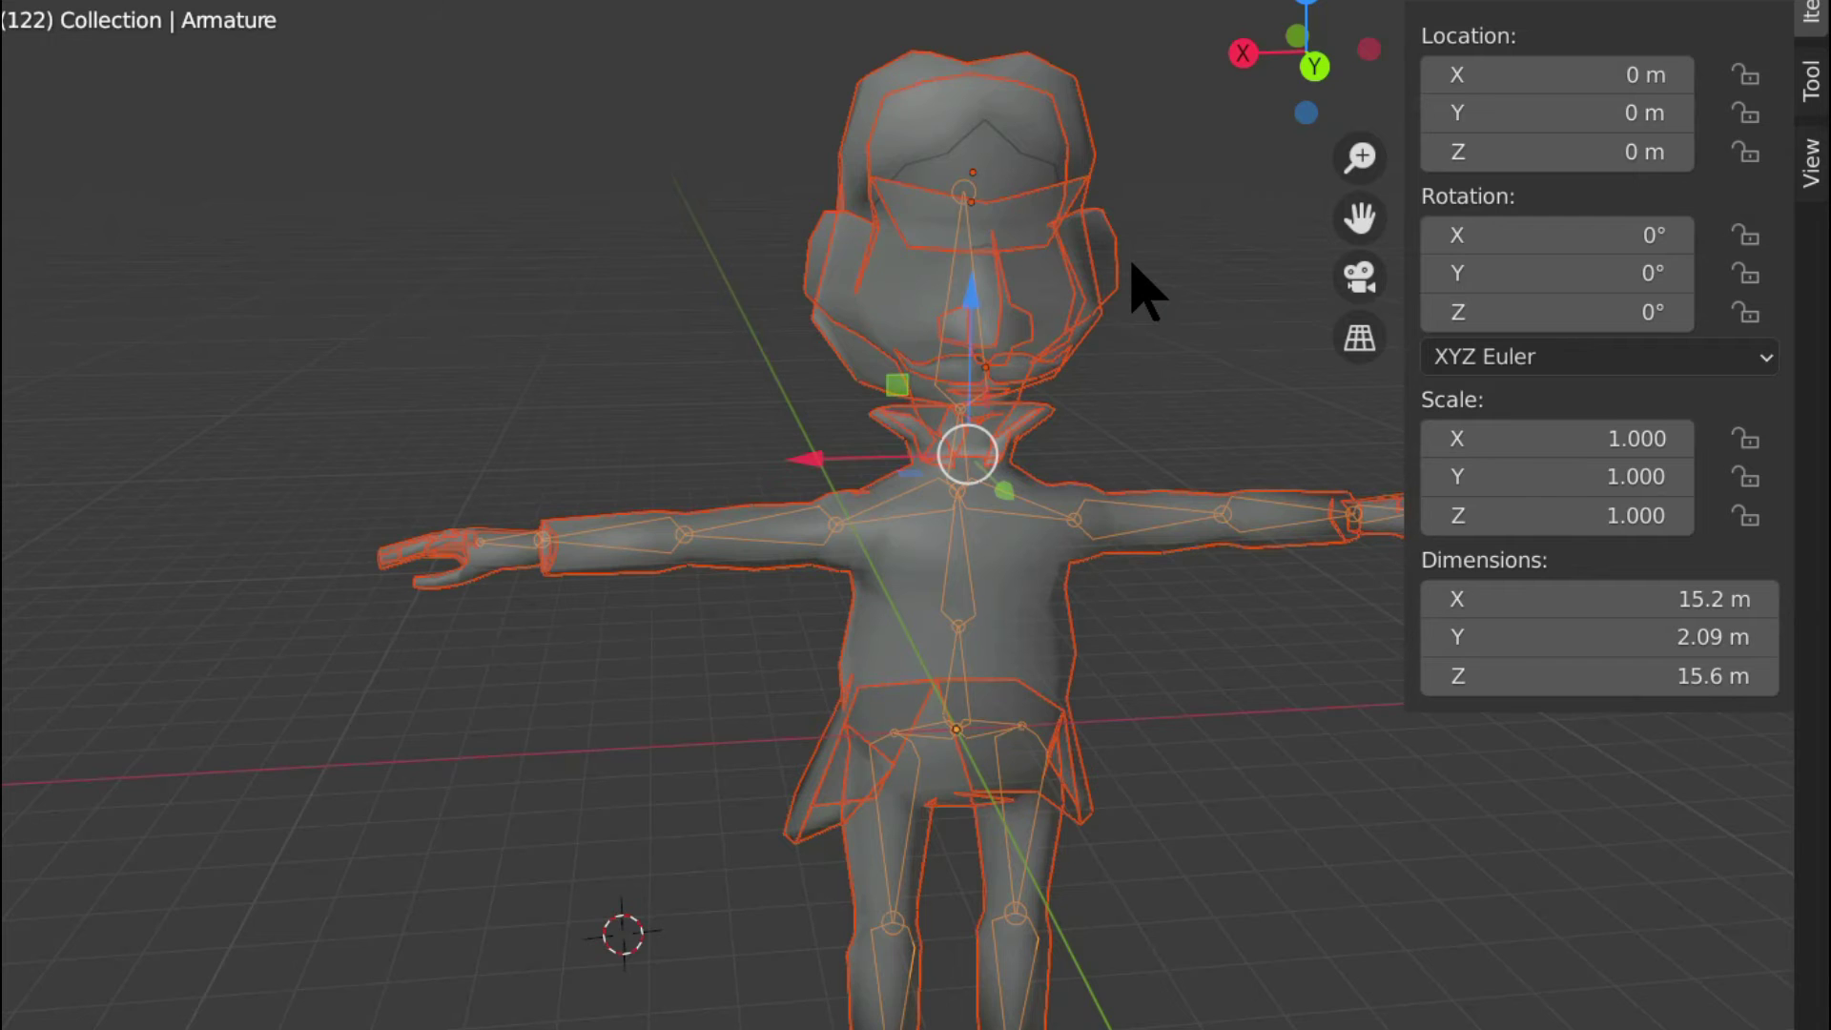
key(ctrl+p)
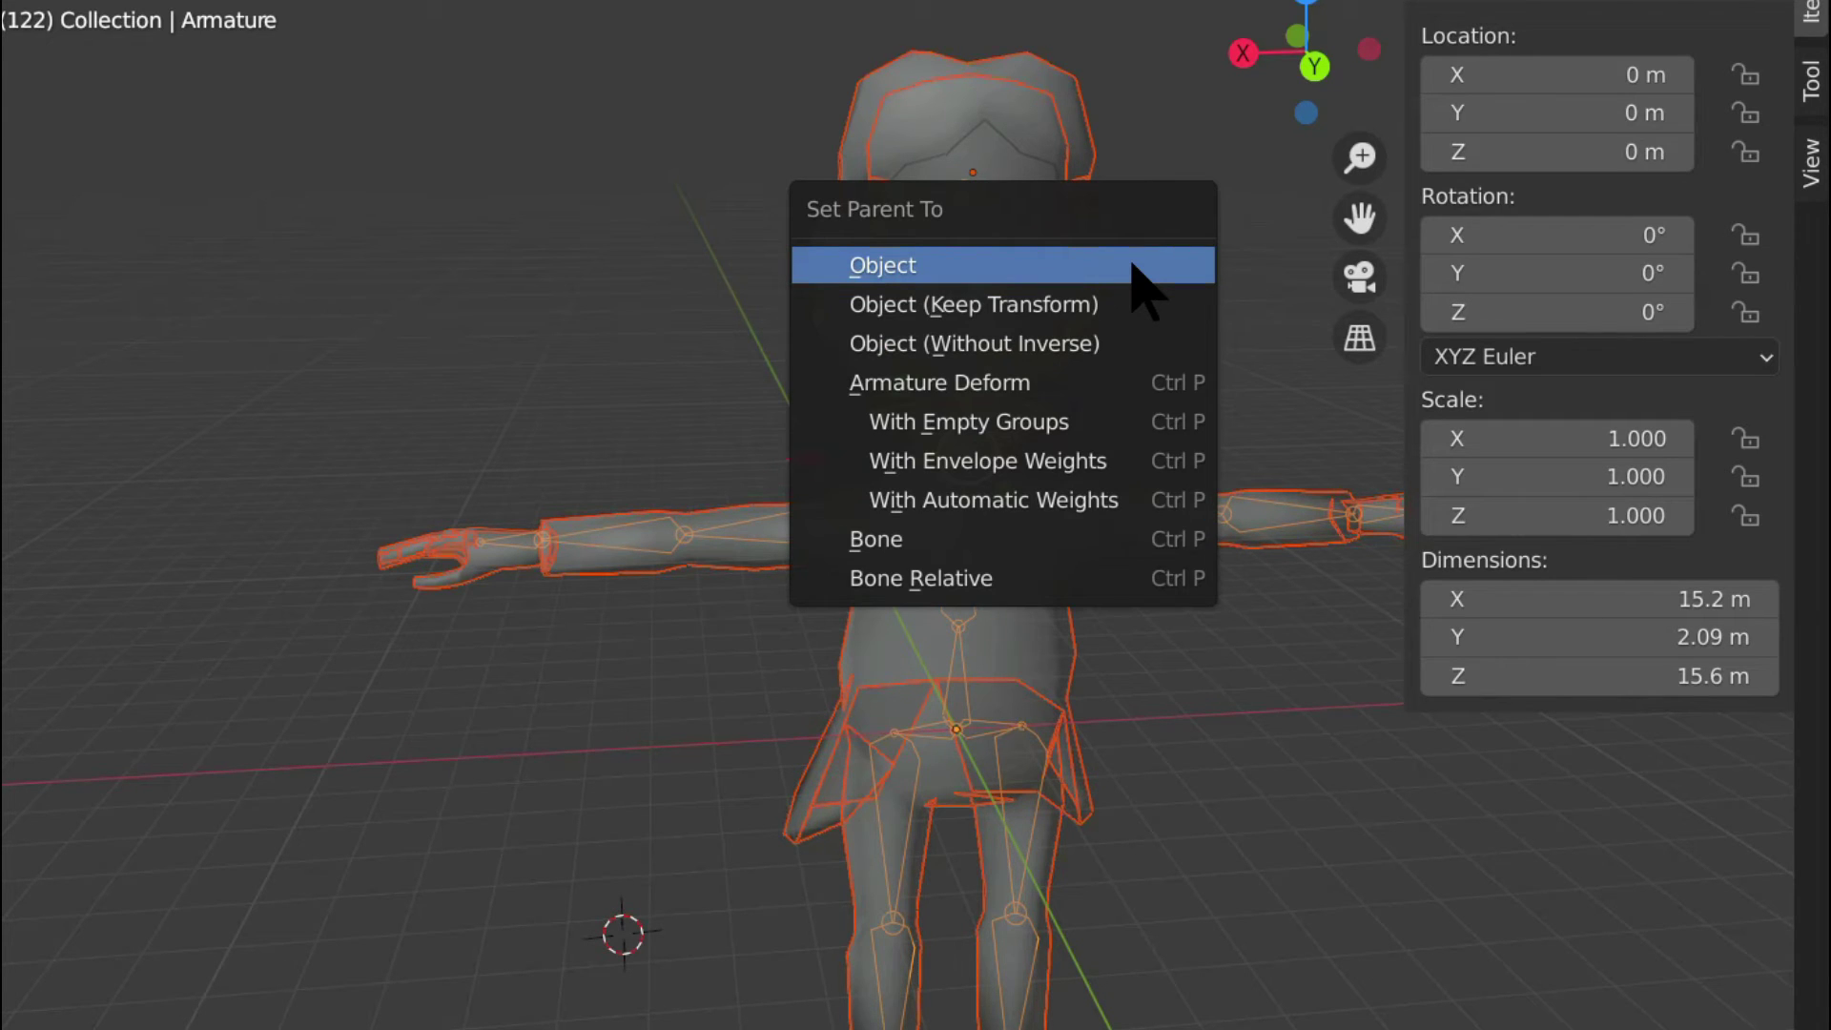
click(1087, 501)
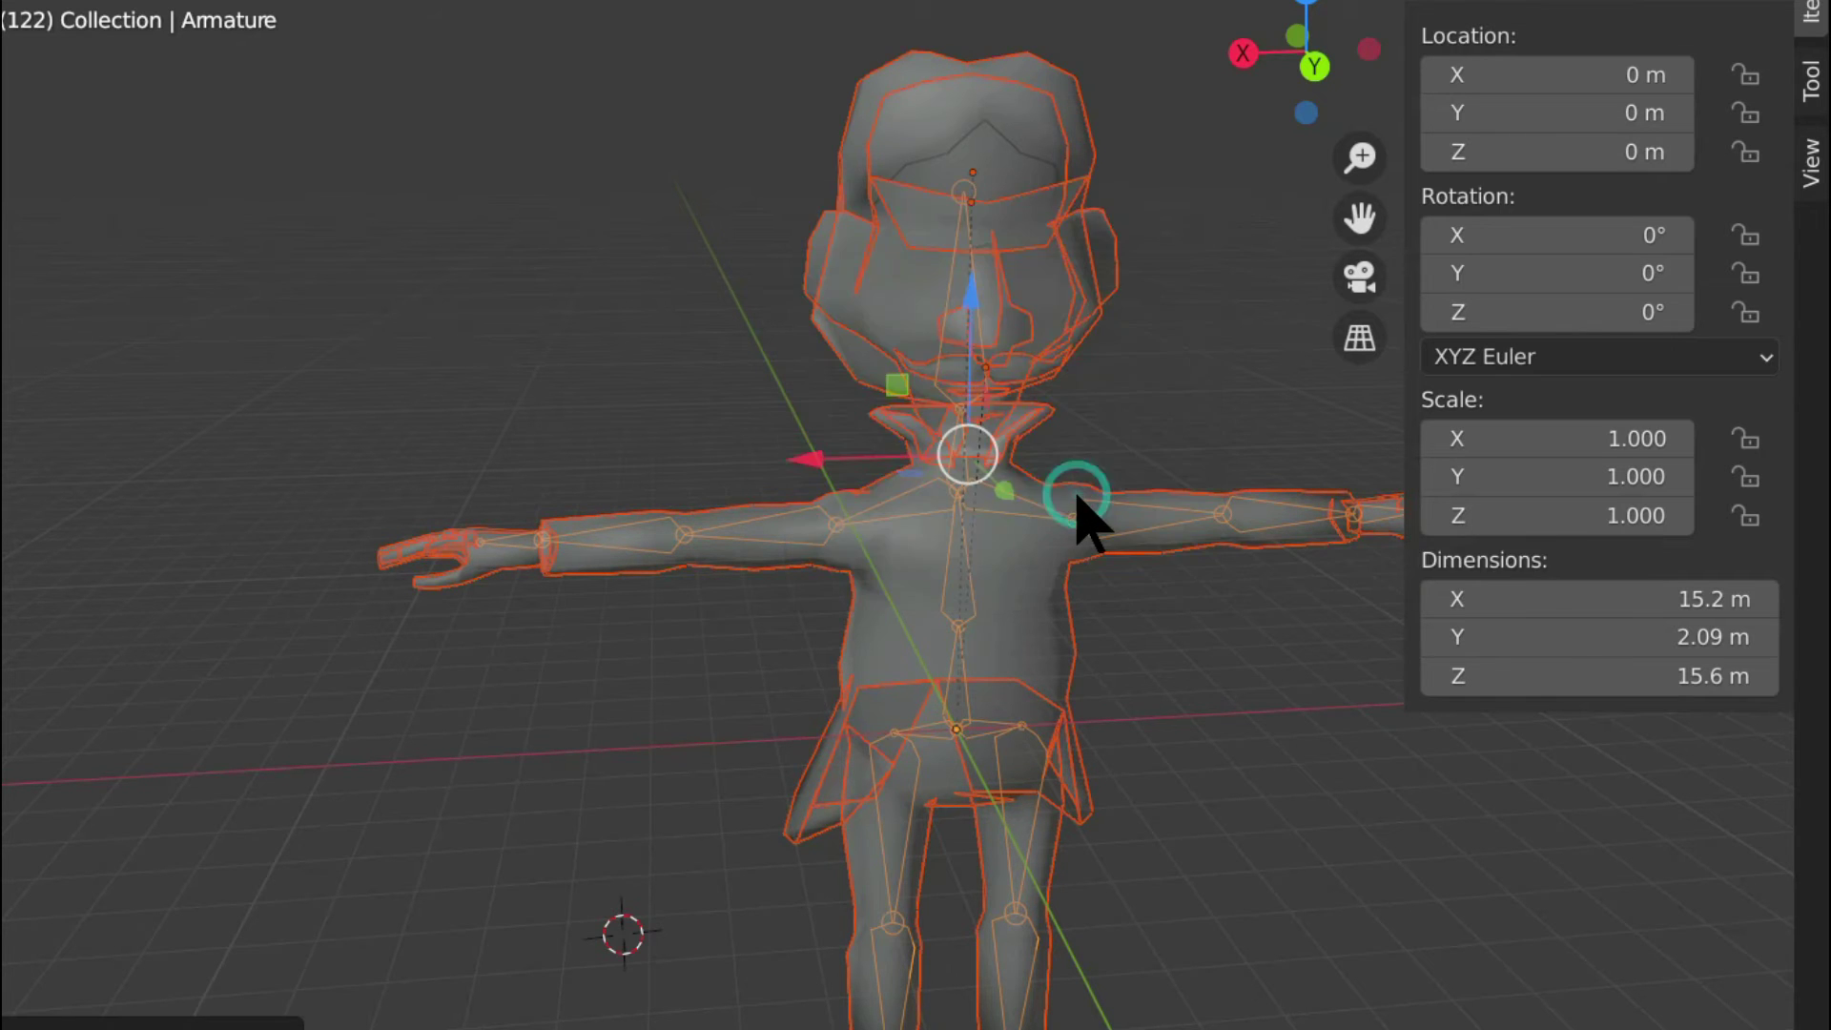
Select only the armature and switch it to Pose Mode.
scroll(1142, 384, down, 3)
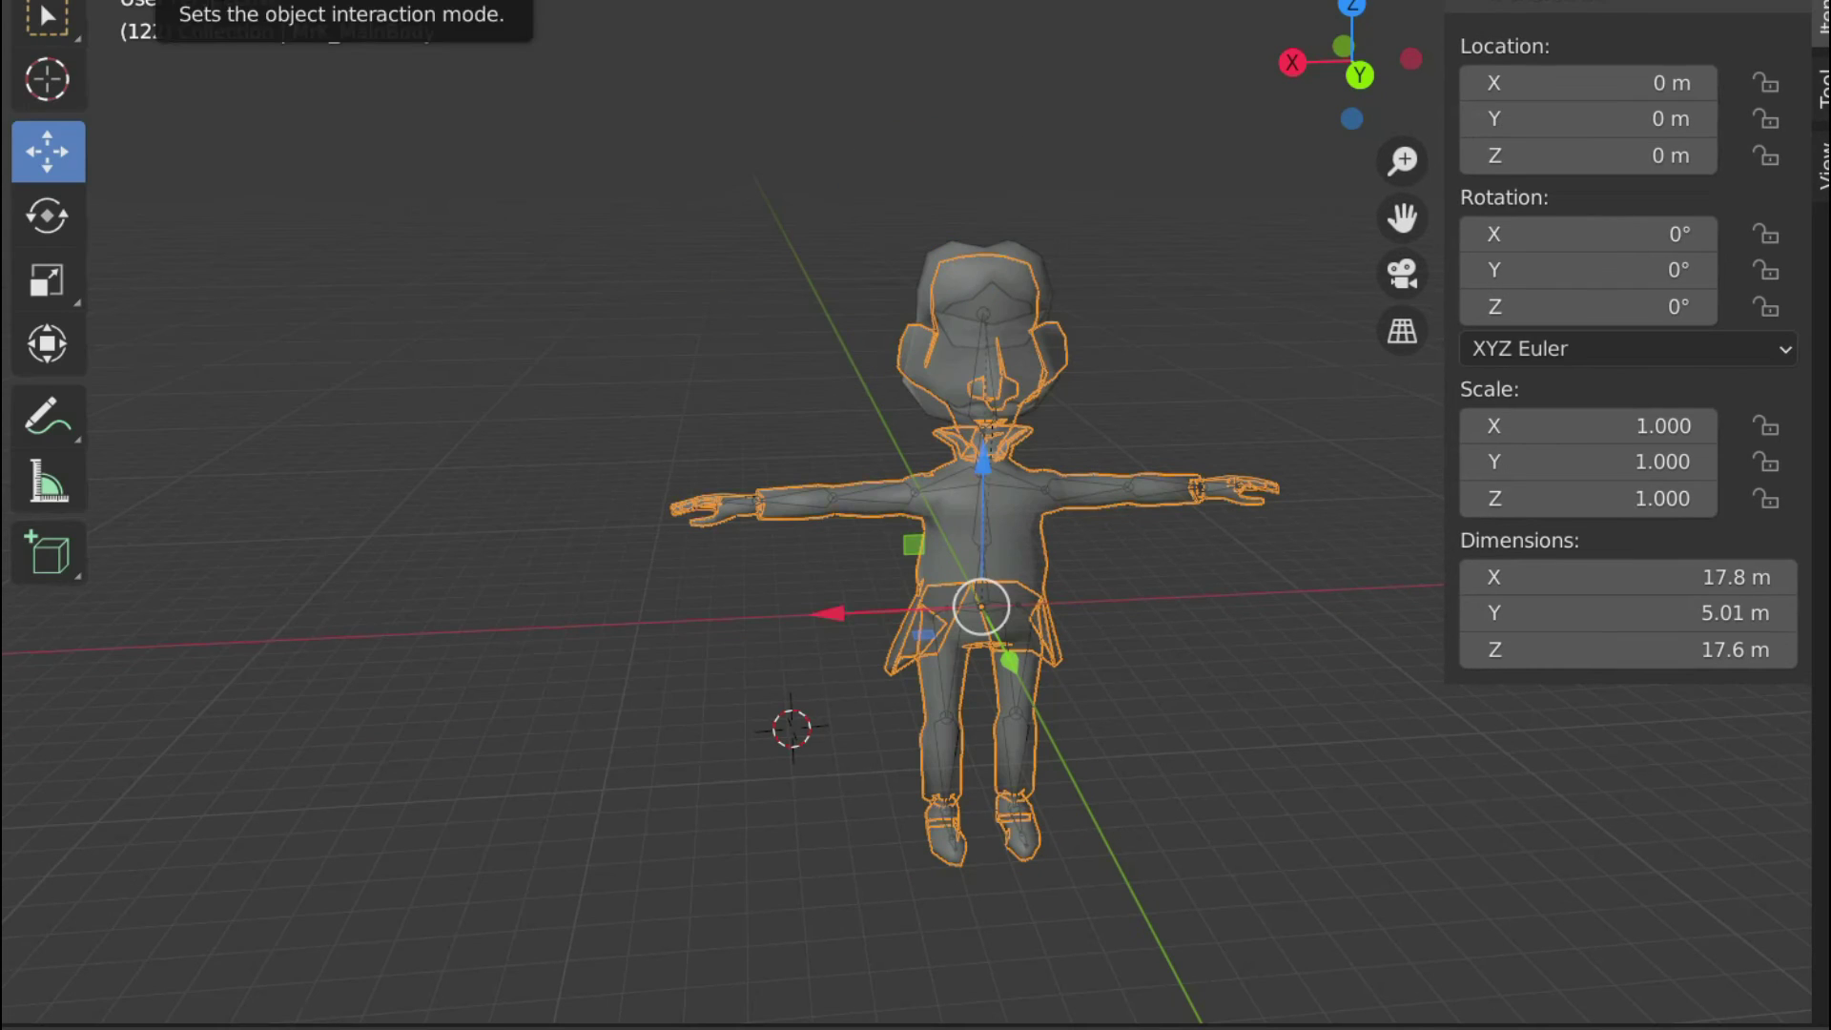
click(152, 3)
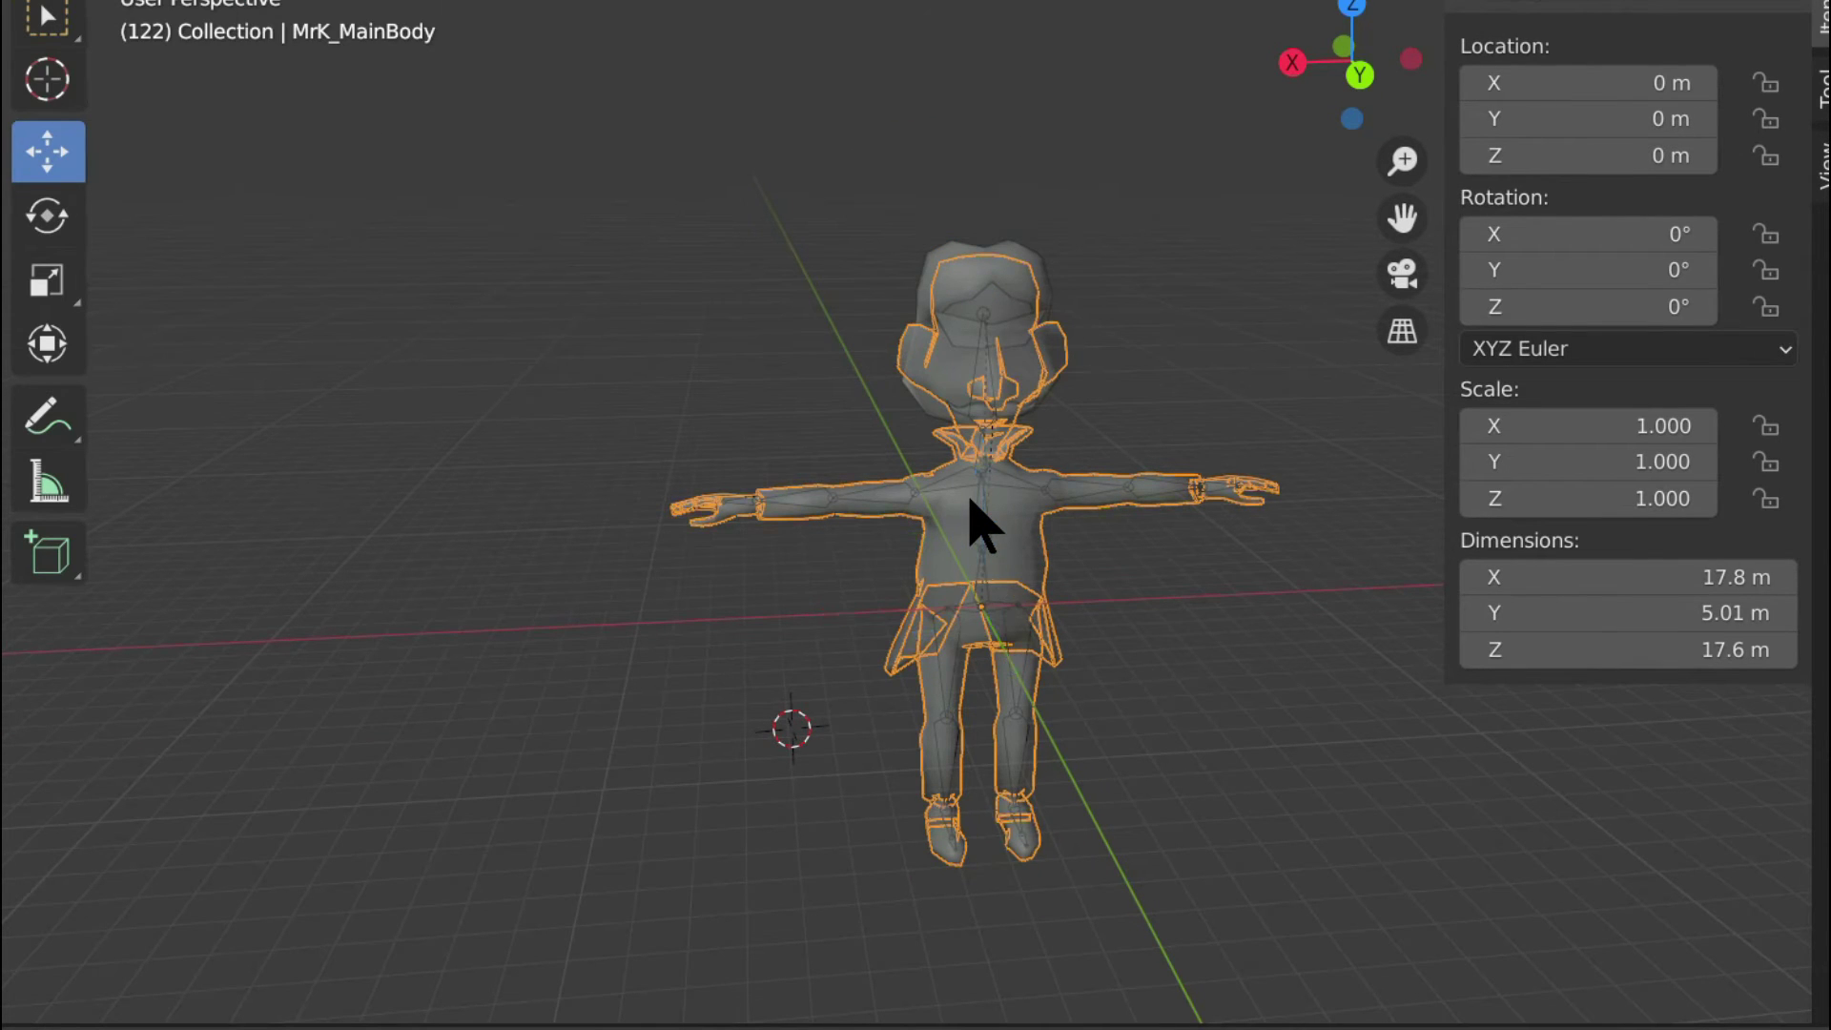
click(936, 490)
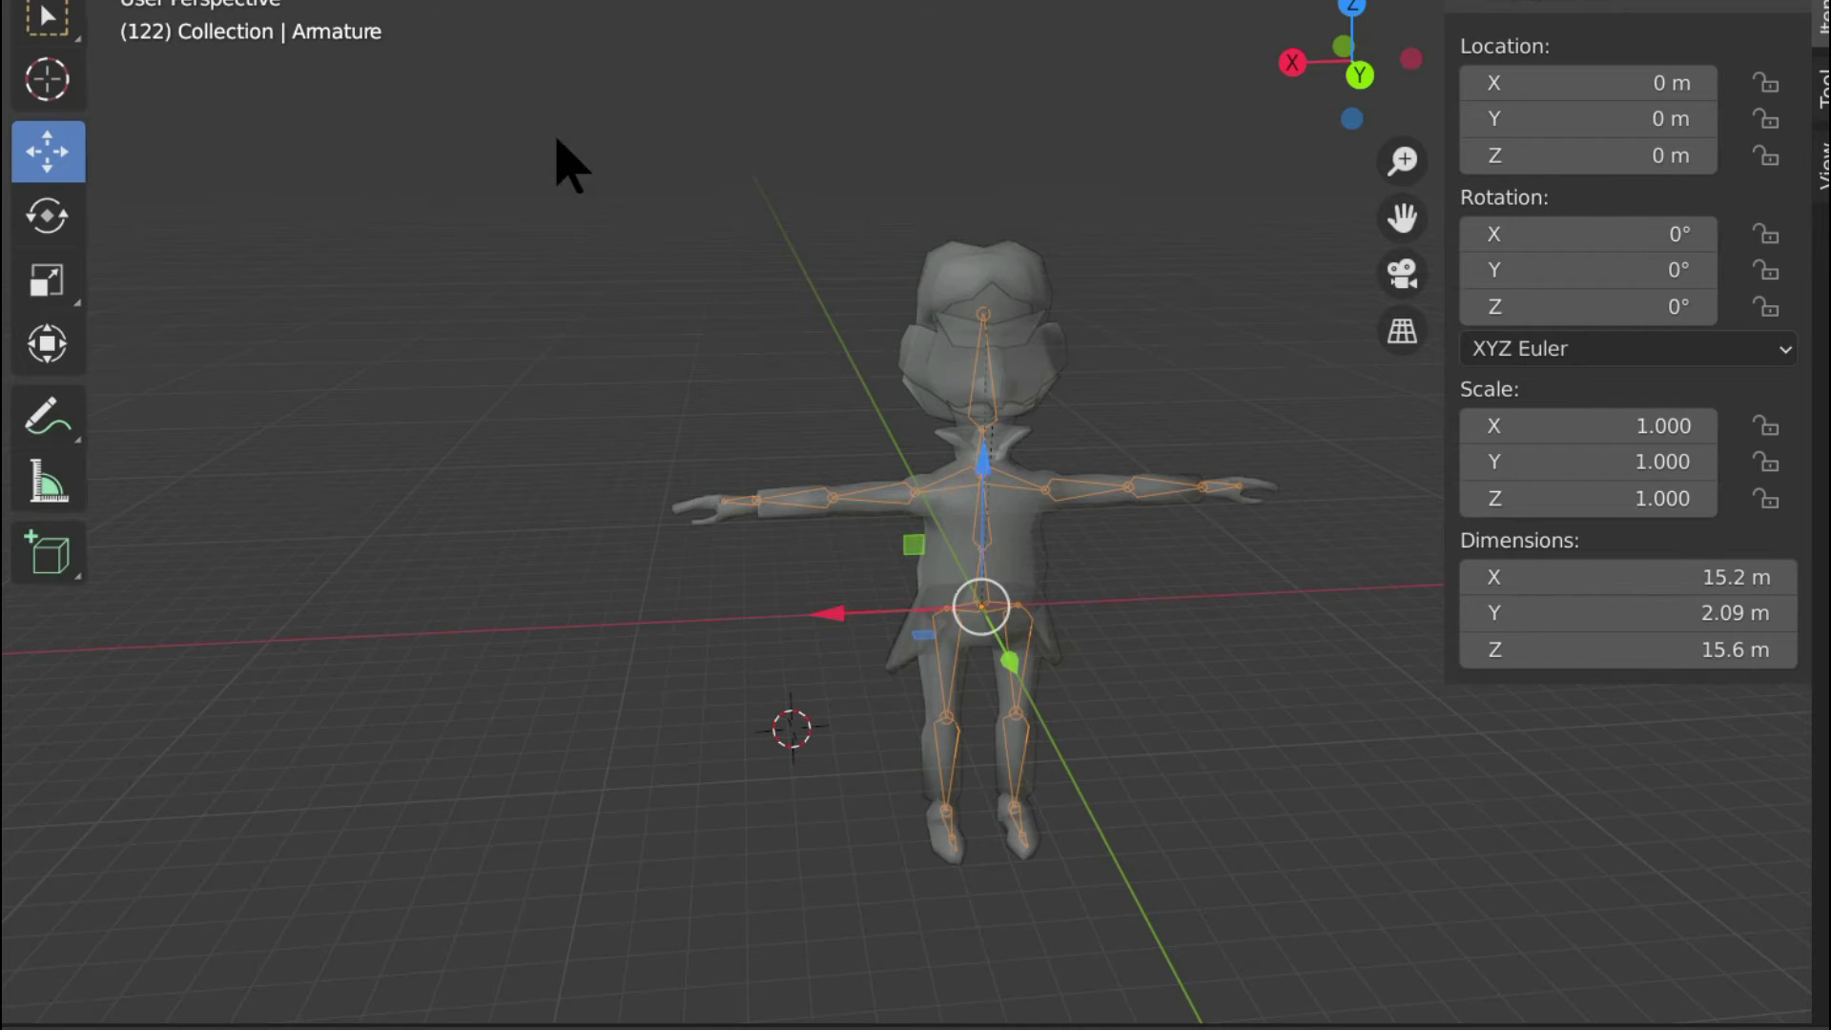
click(218, 2)
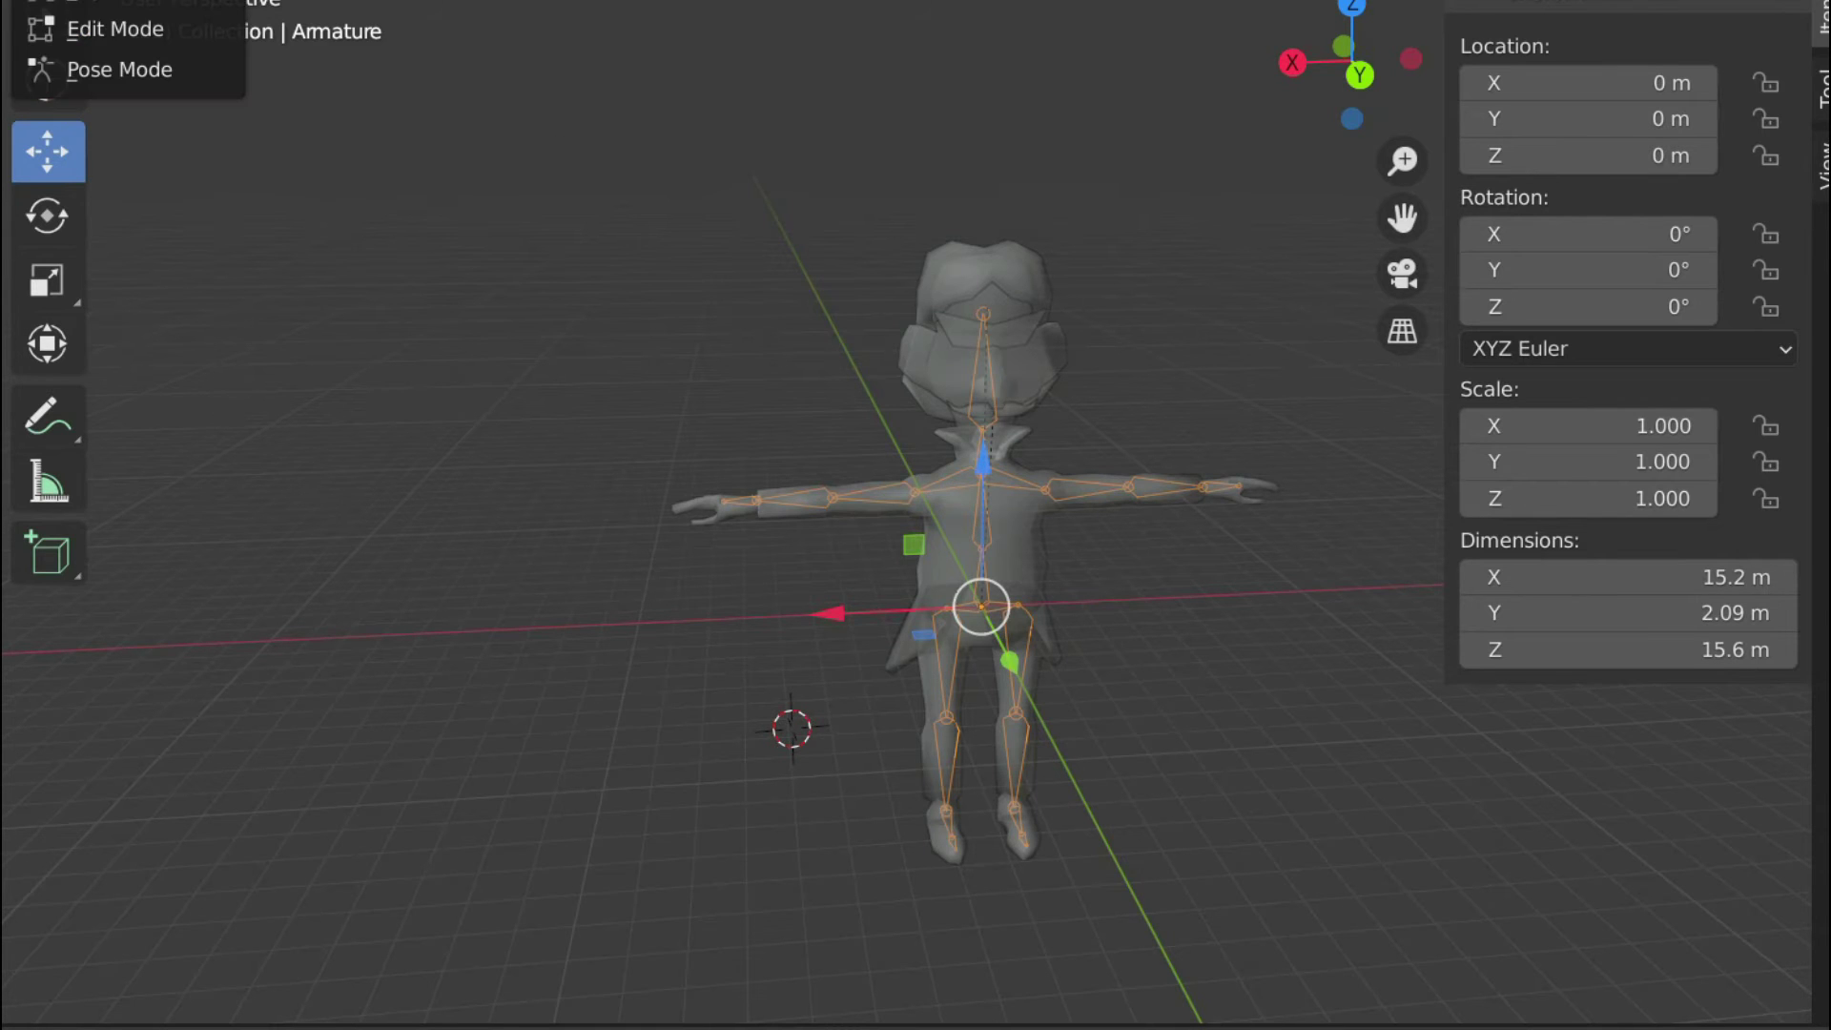
click(181, 69)
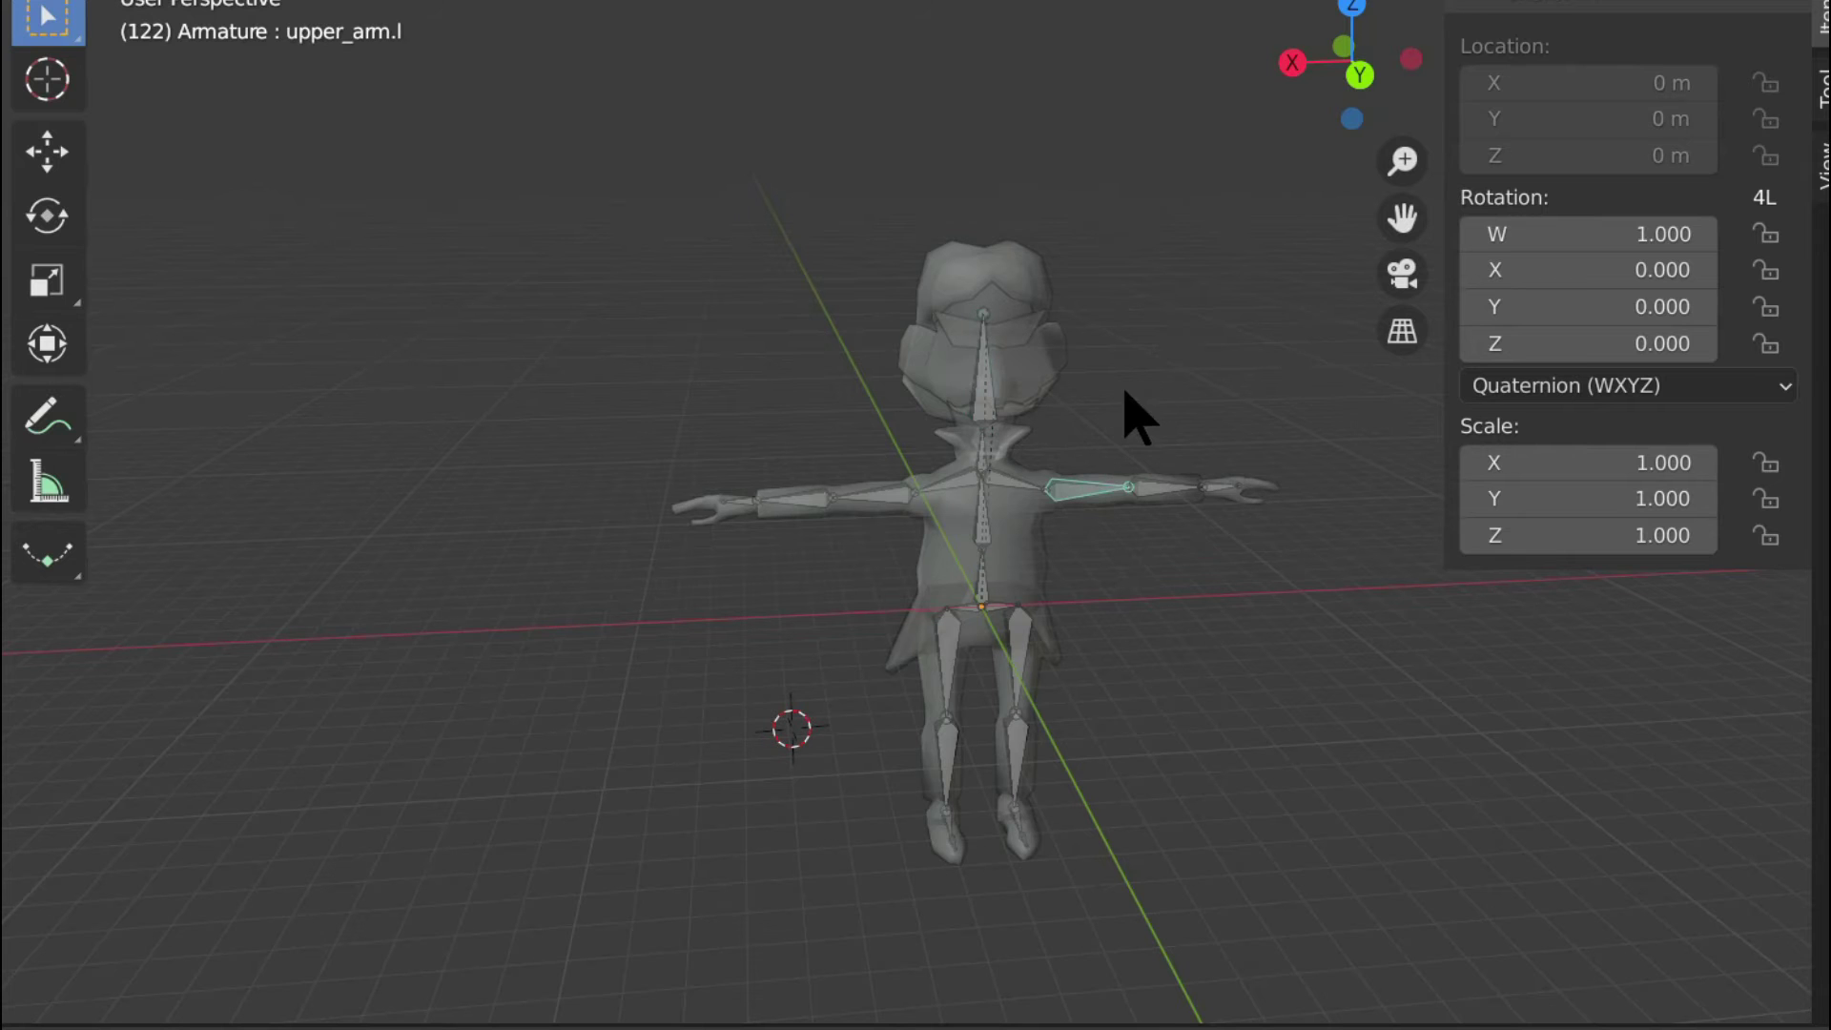
Test the left upper arm bone by rotating it up and down from the front, and clear its rotation.
middle_drag(1117, 334, 1065, 278)
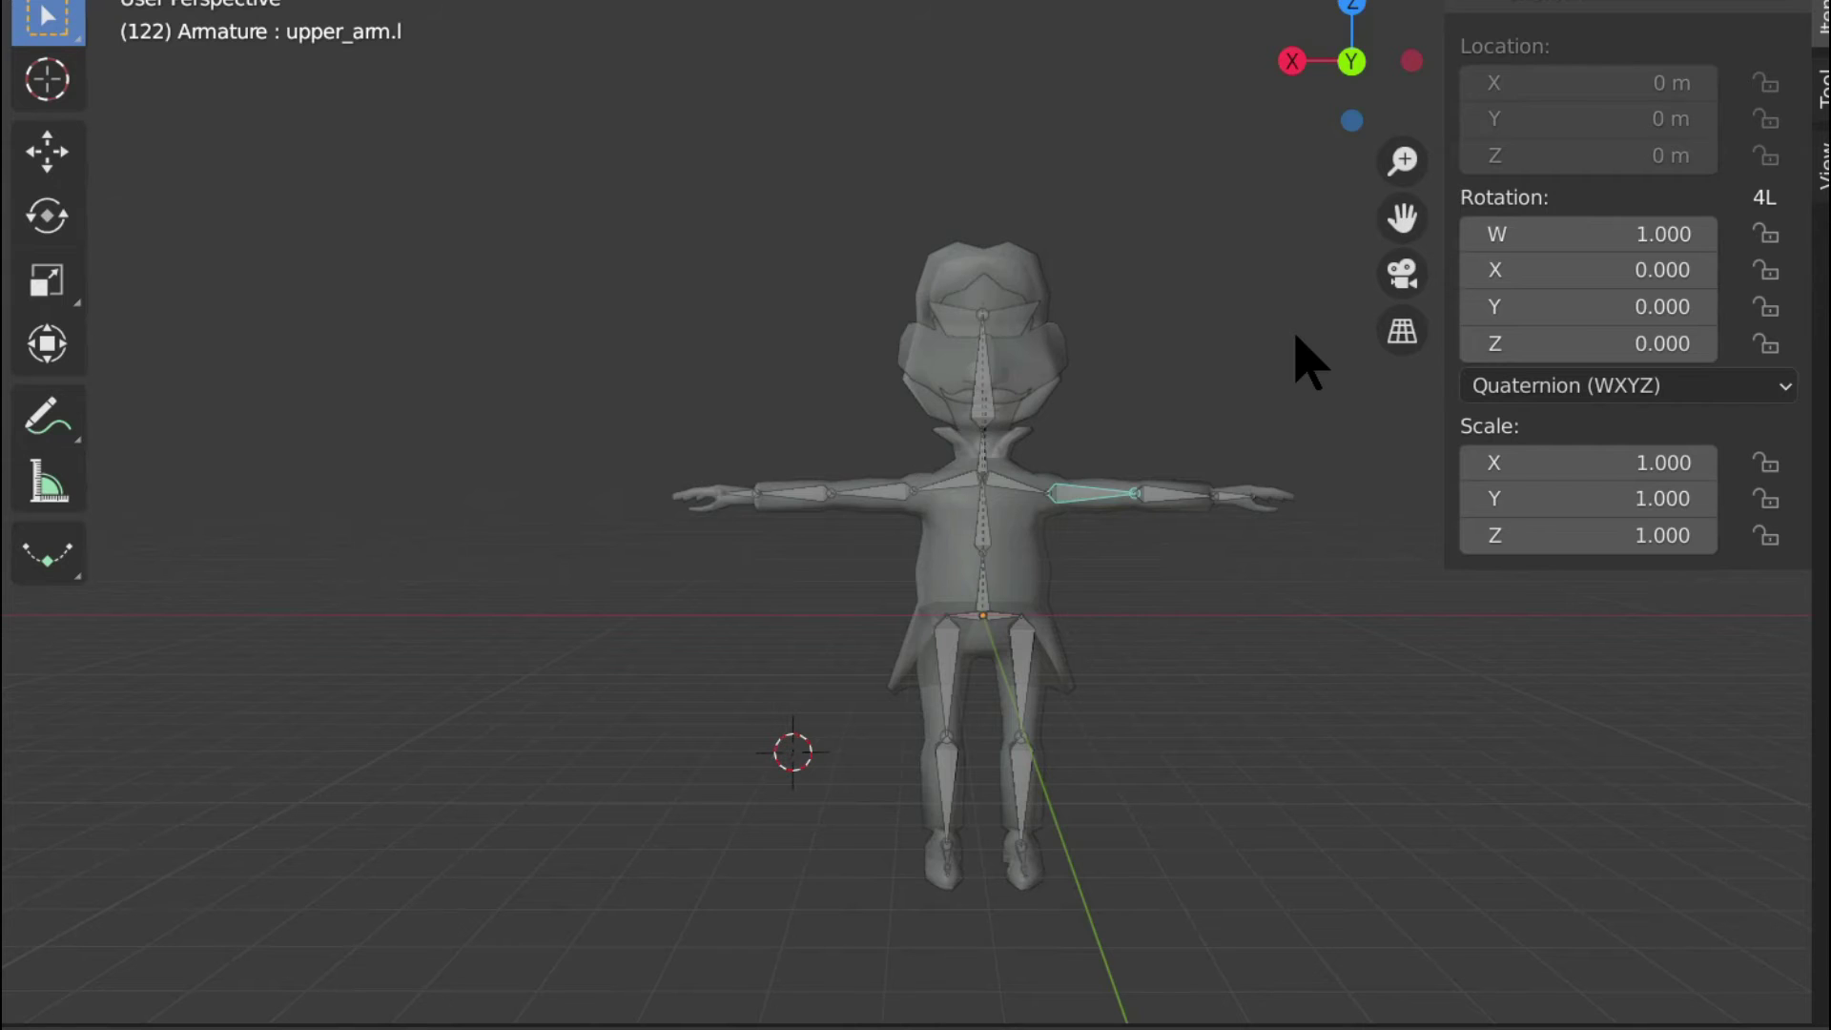
key(r)
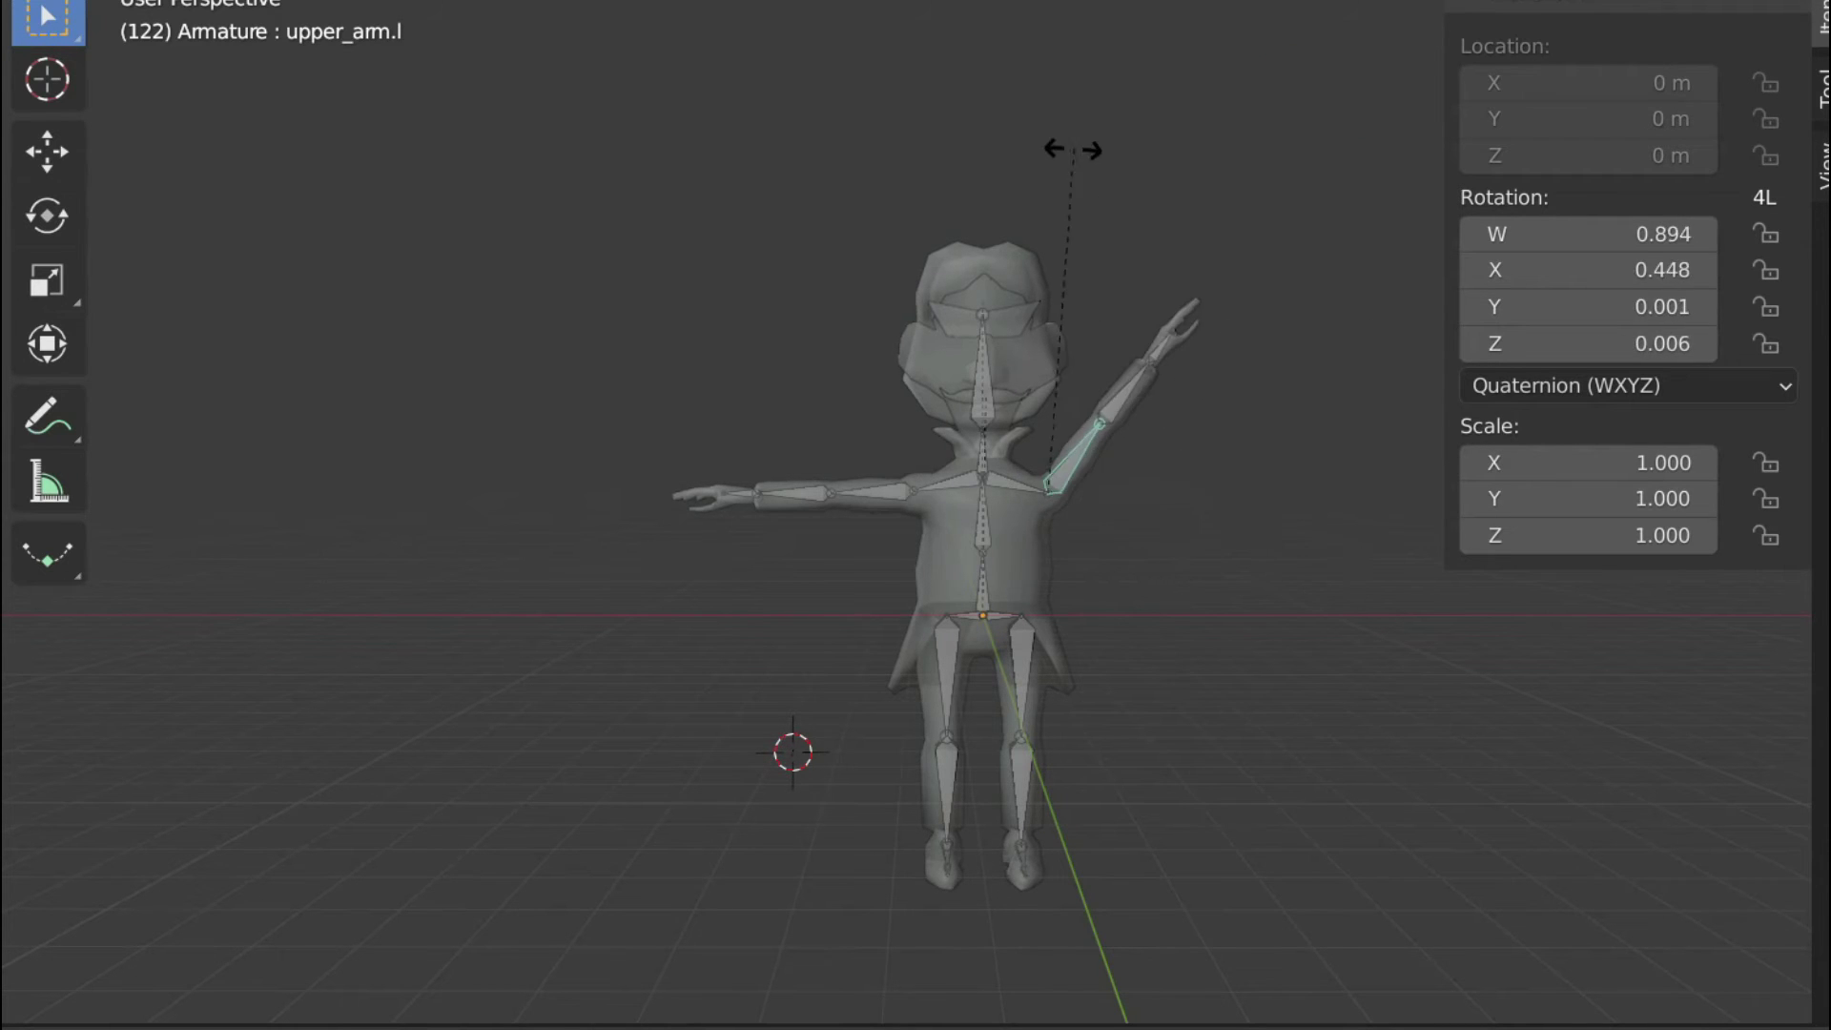
click(1184, 405)
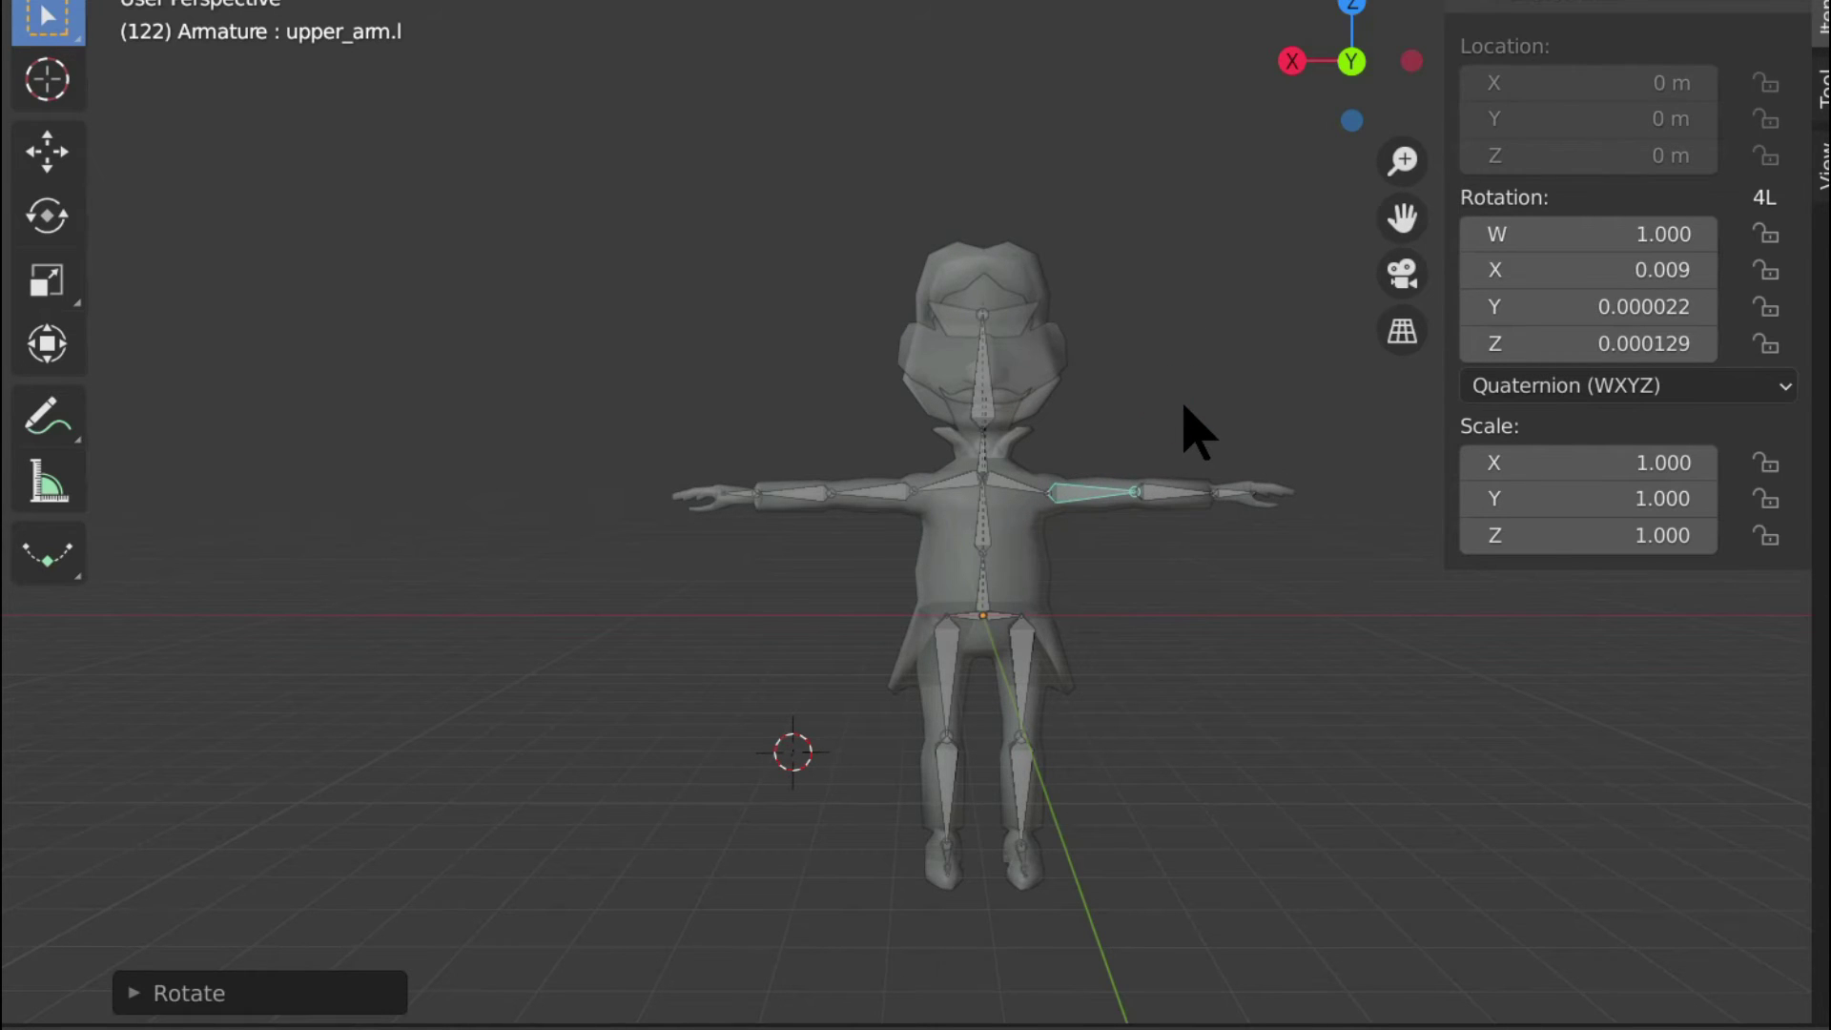
key(alt+r)
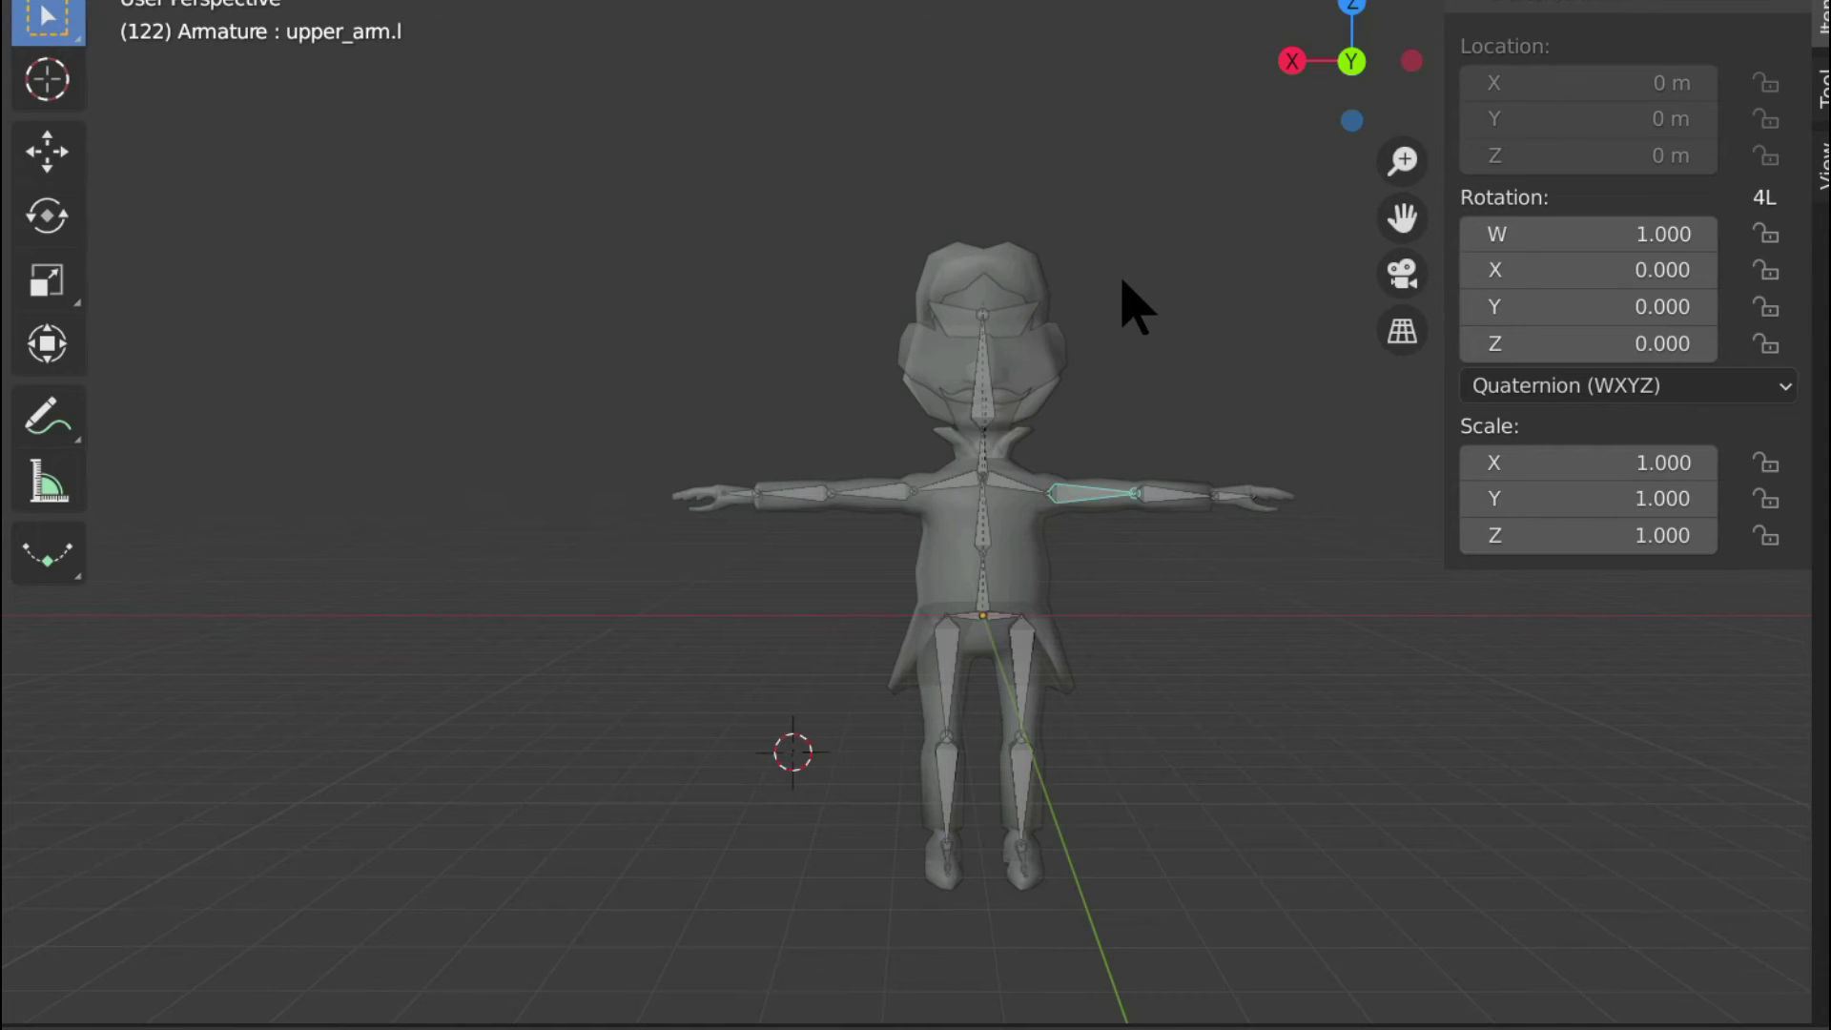
Test-rotate the left upper arm bone forward and back from above, and undo the rotation.
middle_drag(1122, 280, 961, 532)
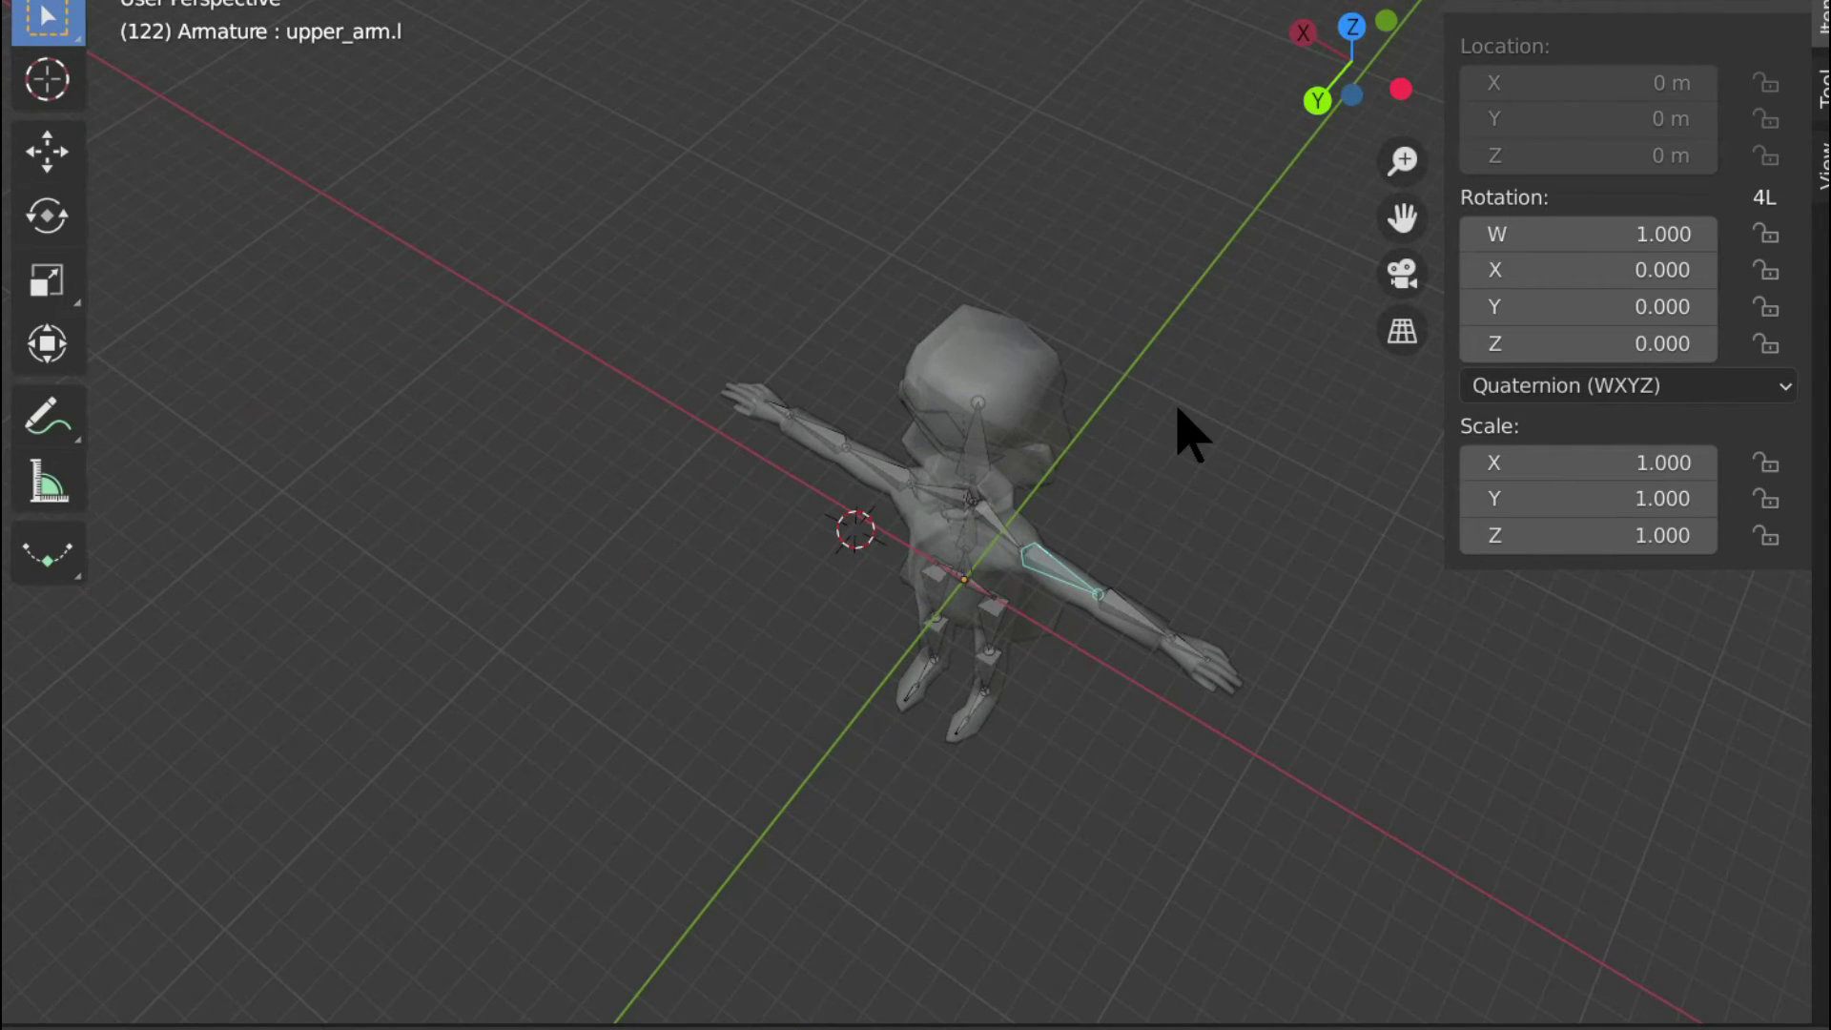
key(r)
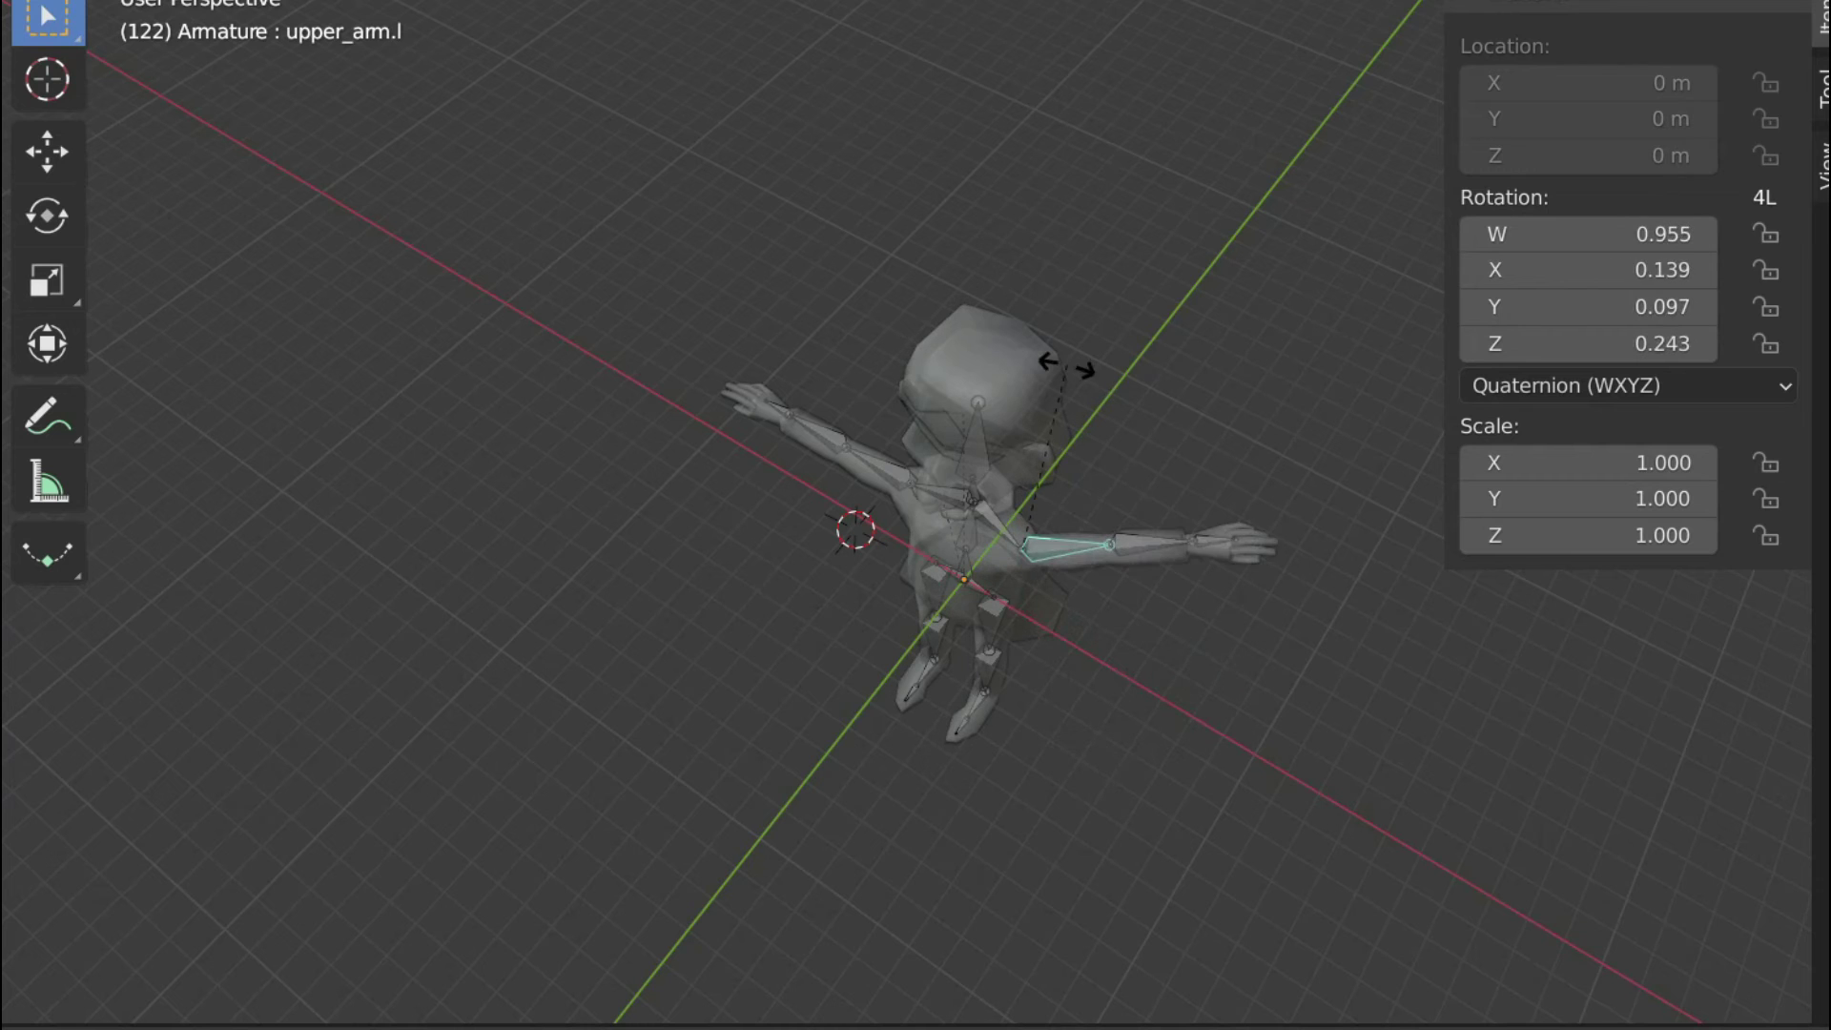
click(1098, 452)
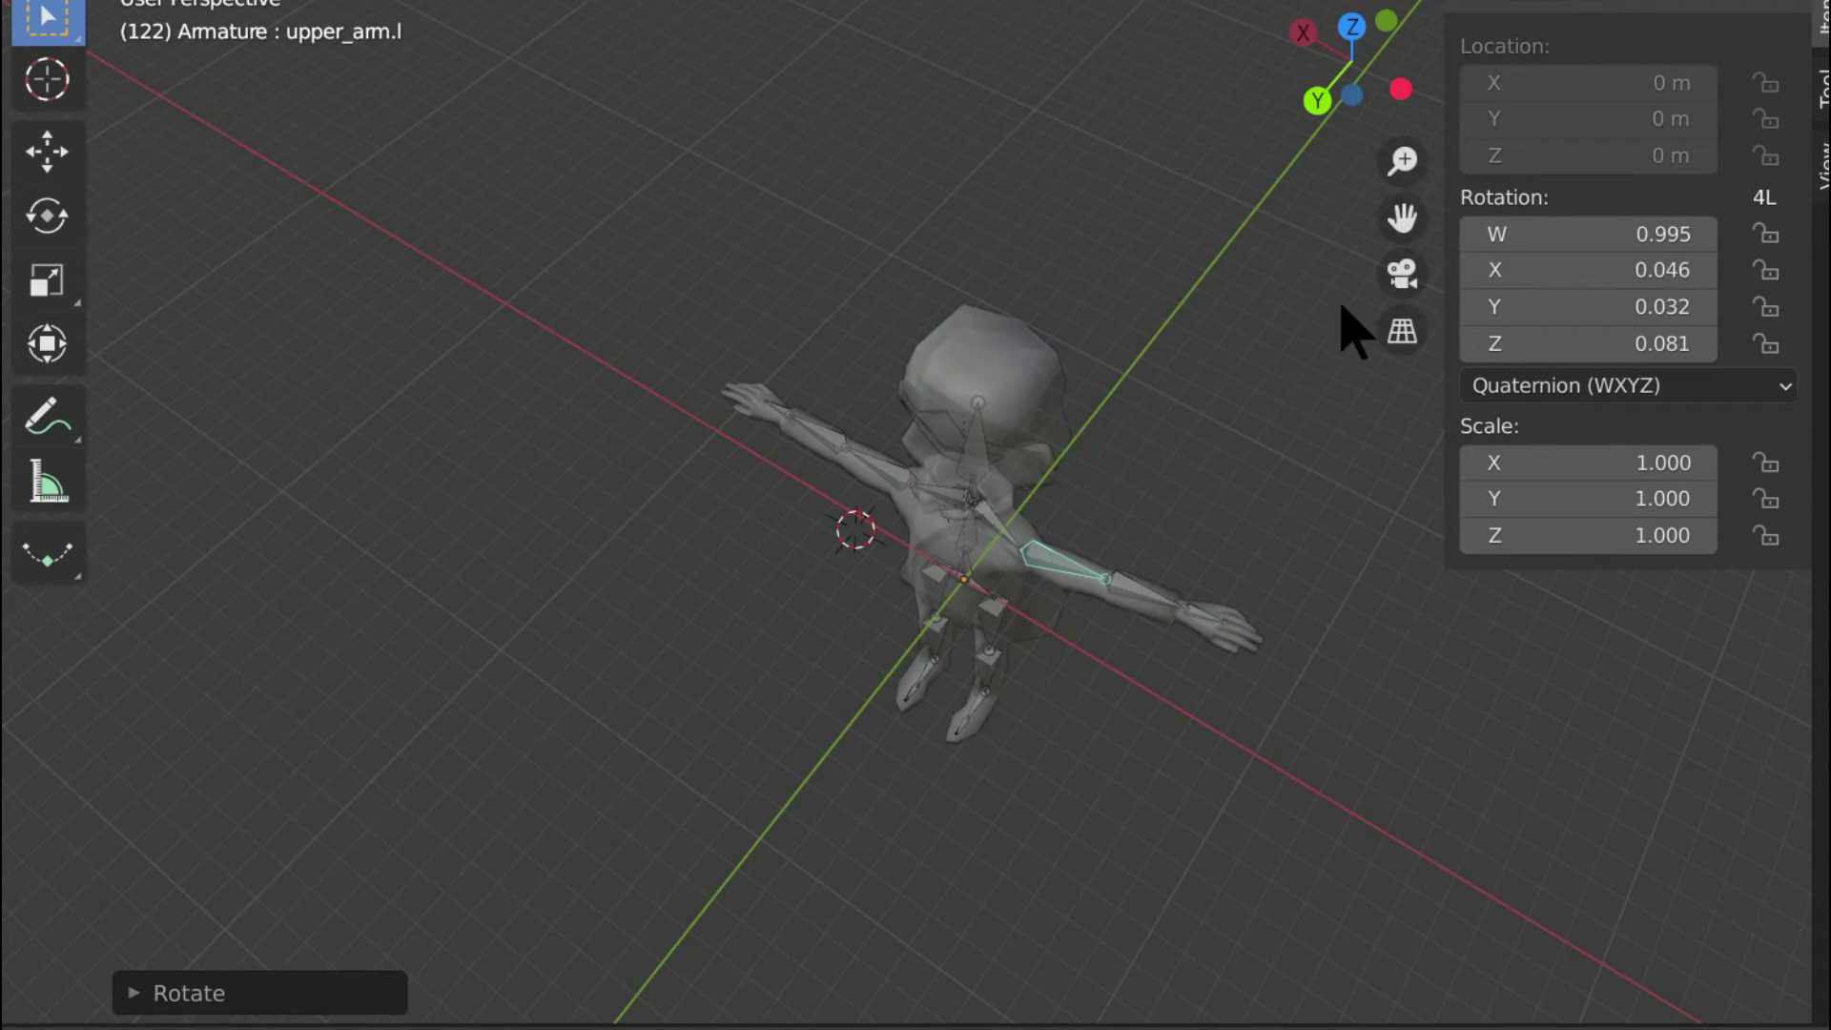
key(ctrl+z)
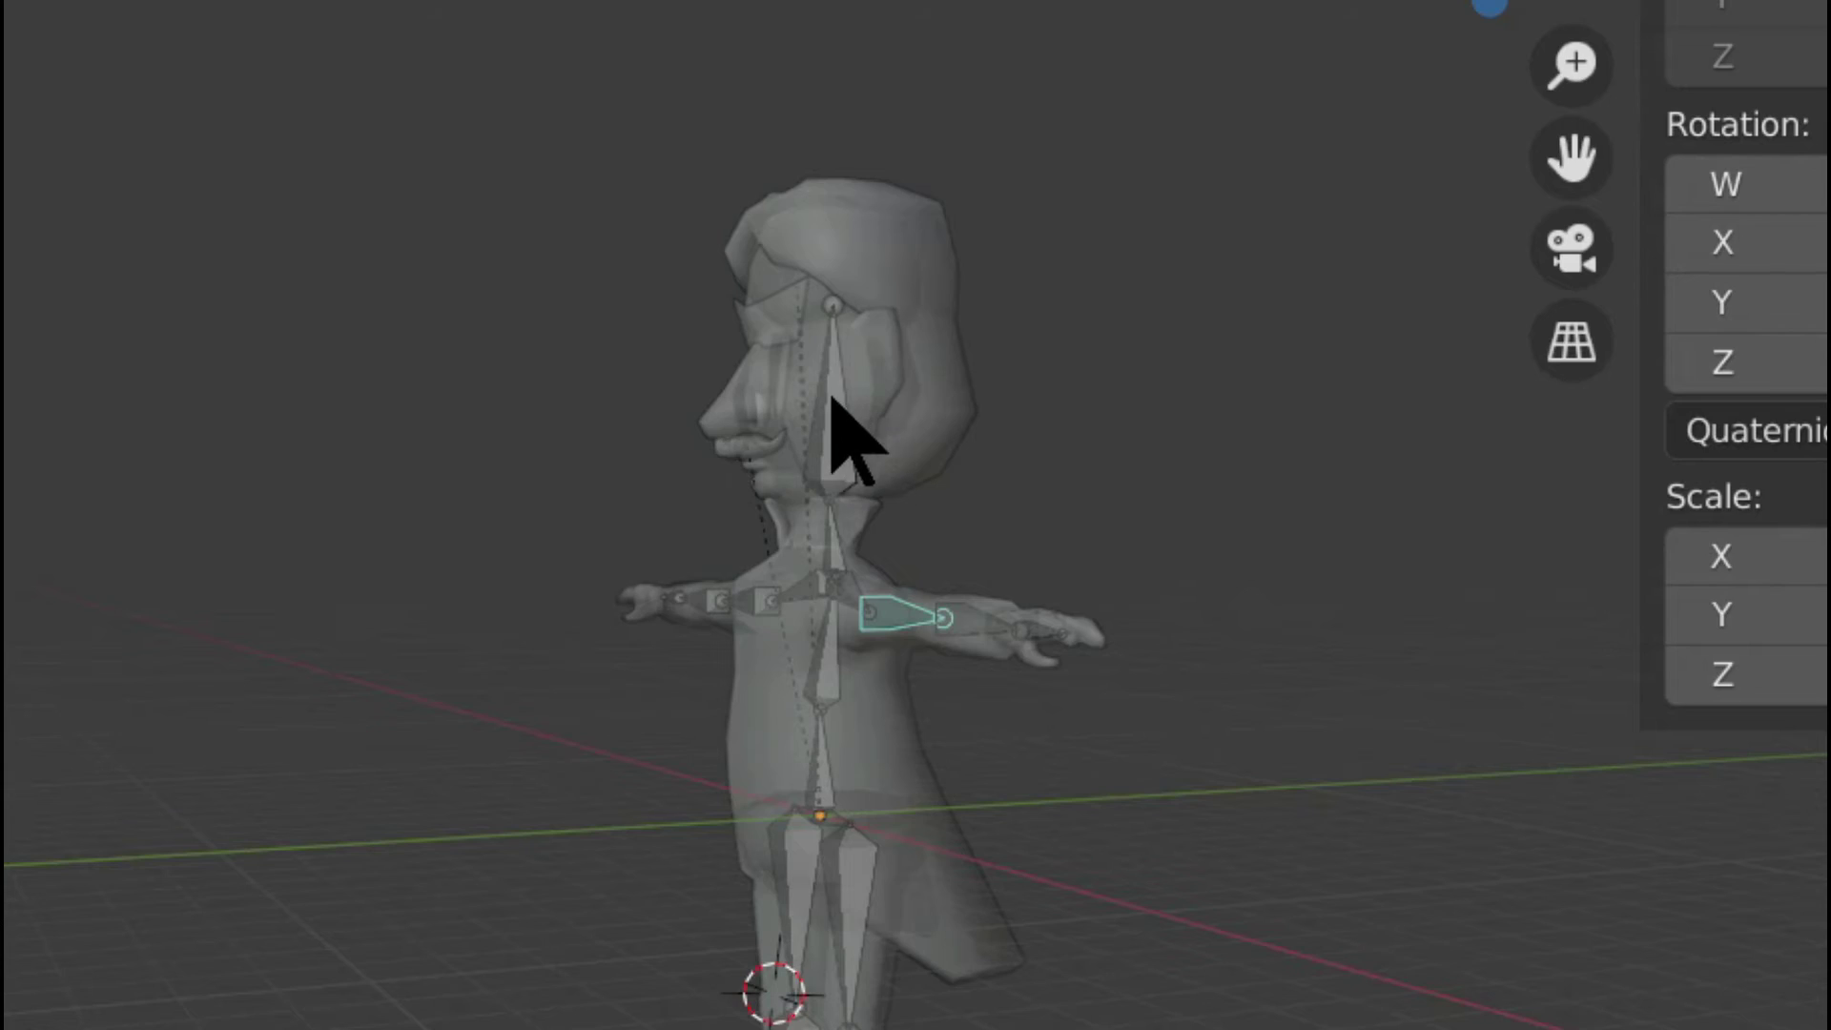
Test-rotate the head bone from the side to check how the head mesh follows it.
click(832, 395)
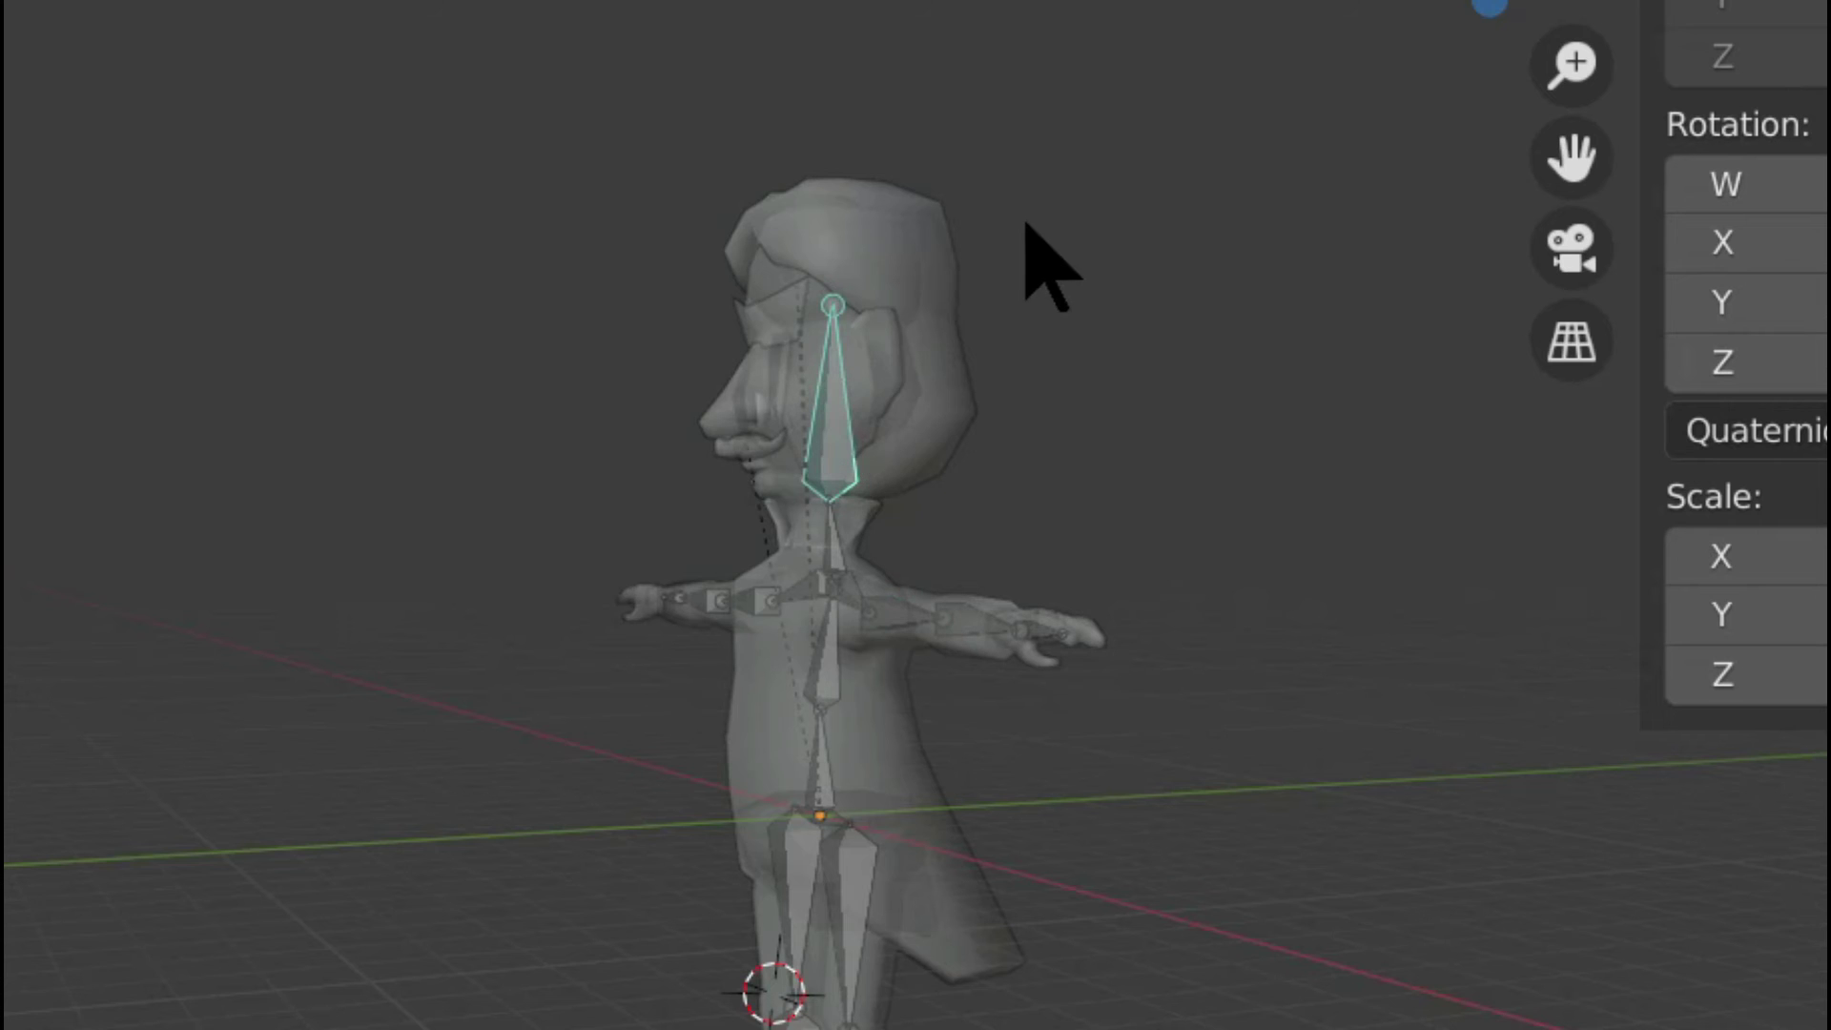
key(r)
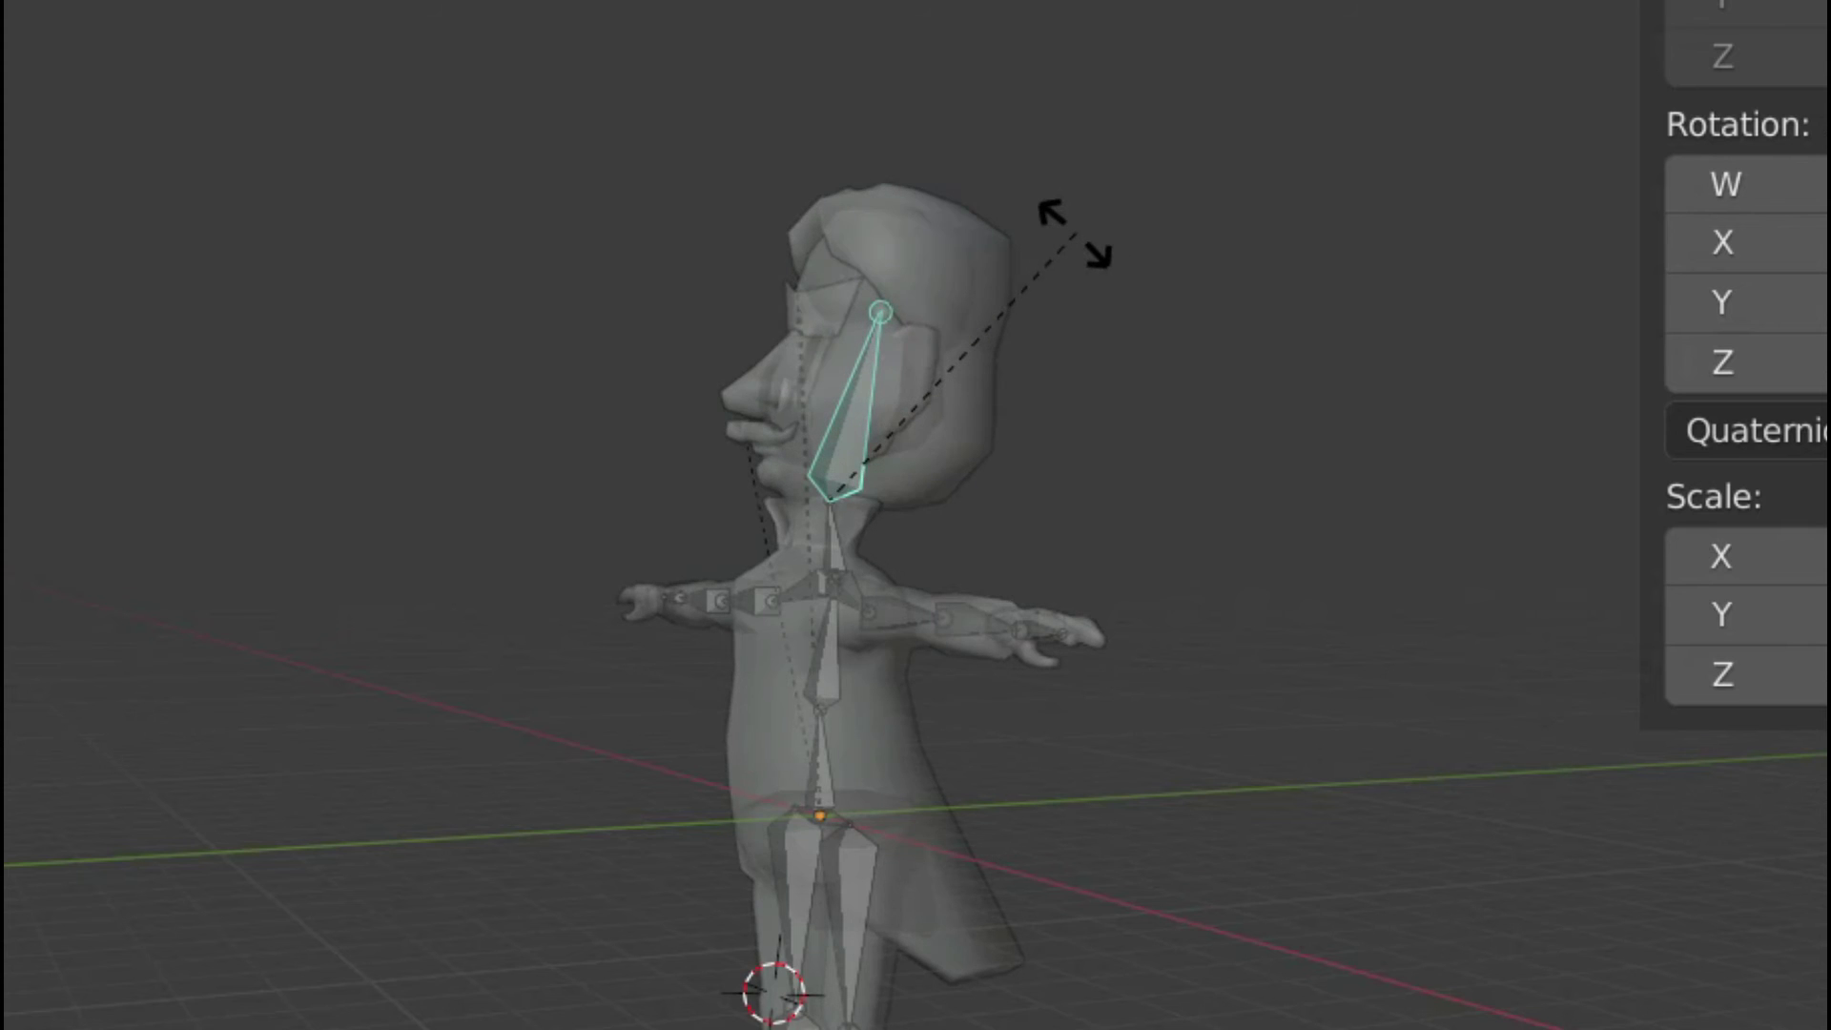
click(1055, 188)
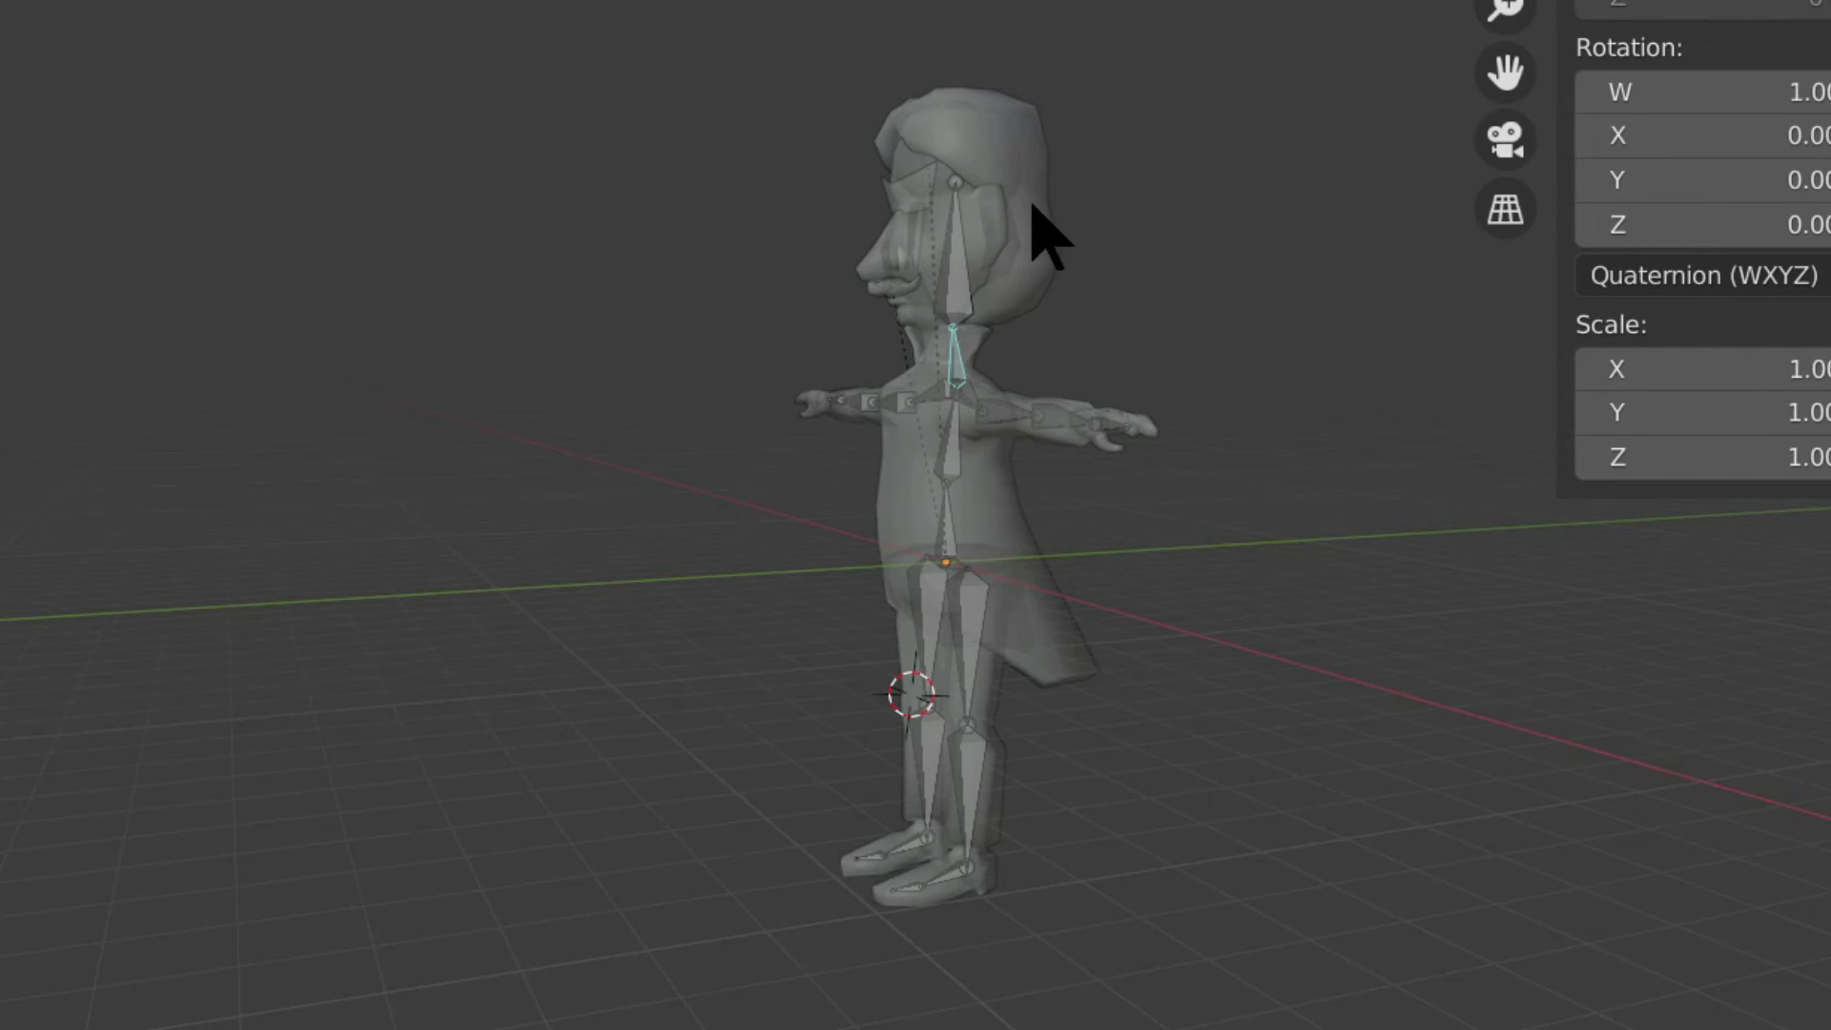
middle_drag(1035, 205, 959, 352)
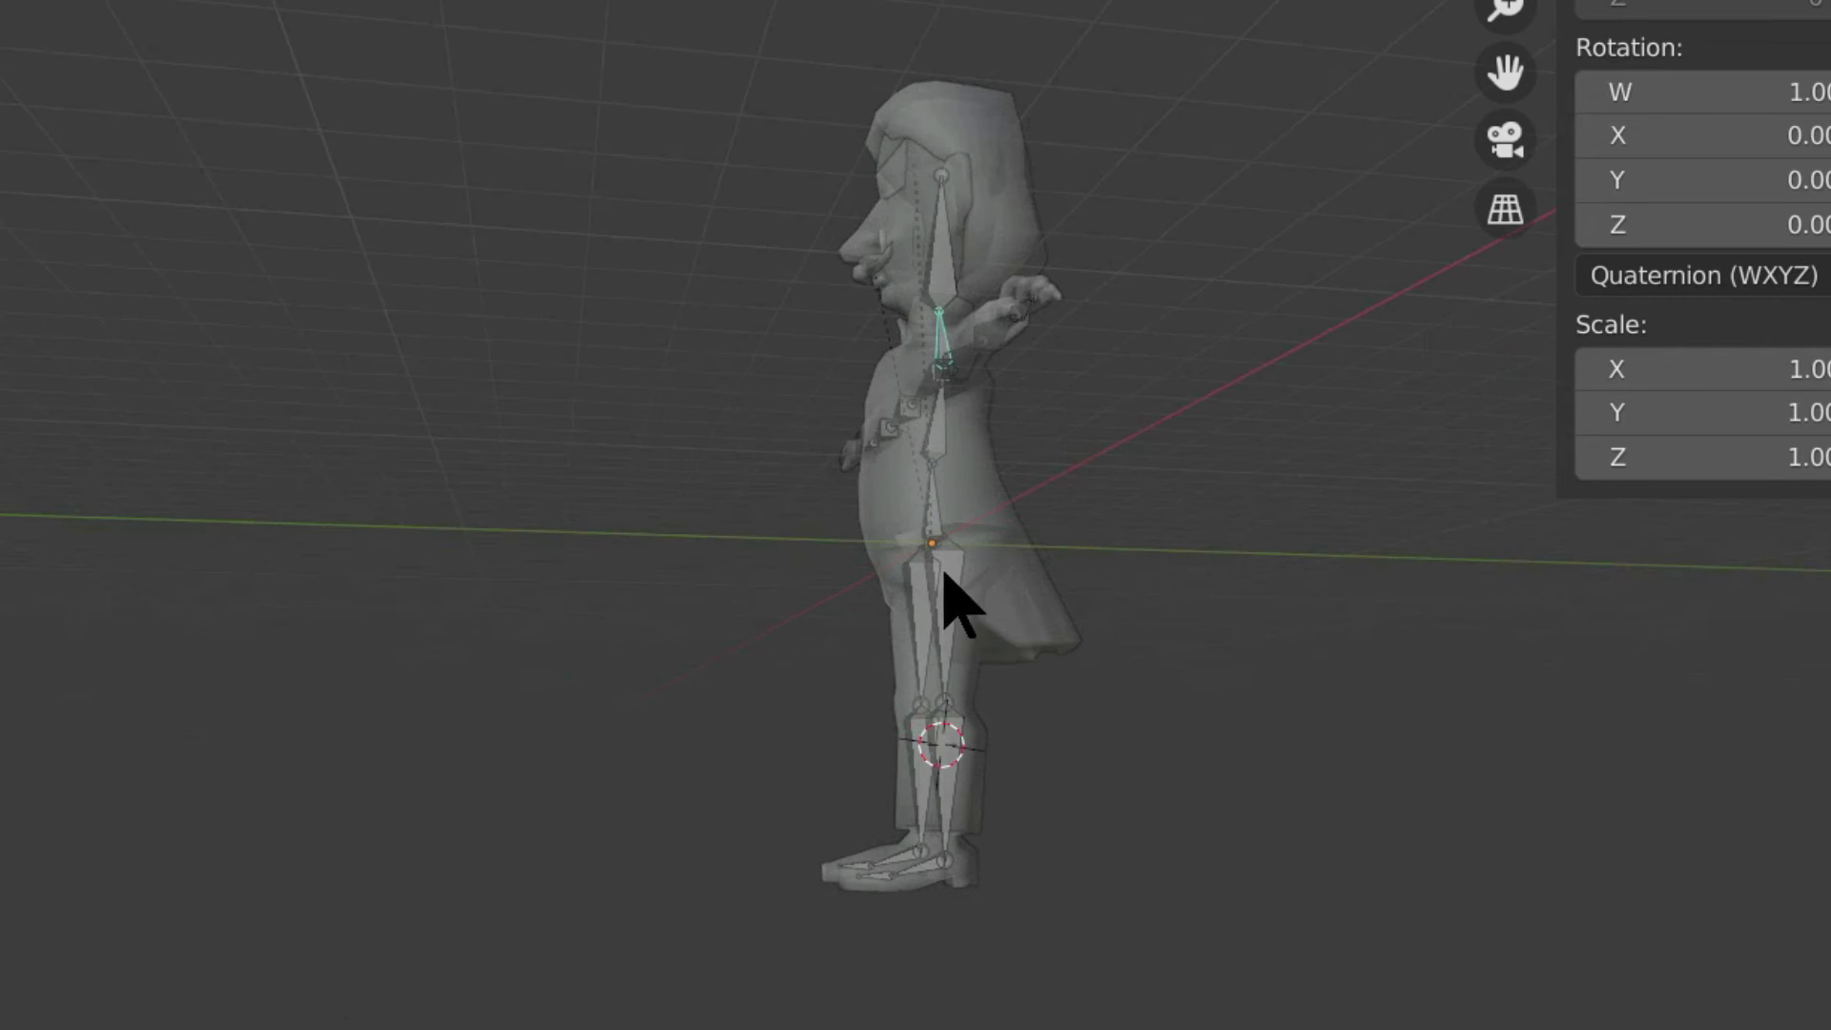
middle_drag(1124, 388, 1058, 436)
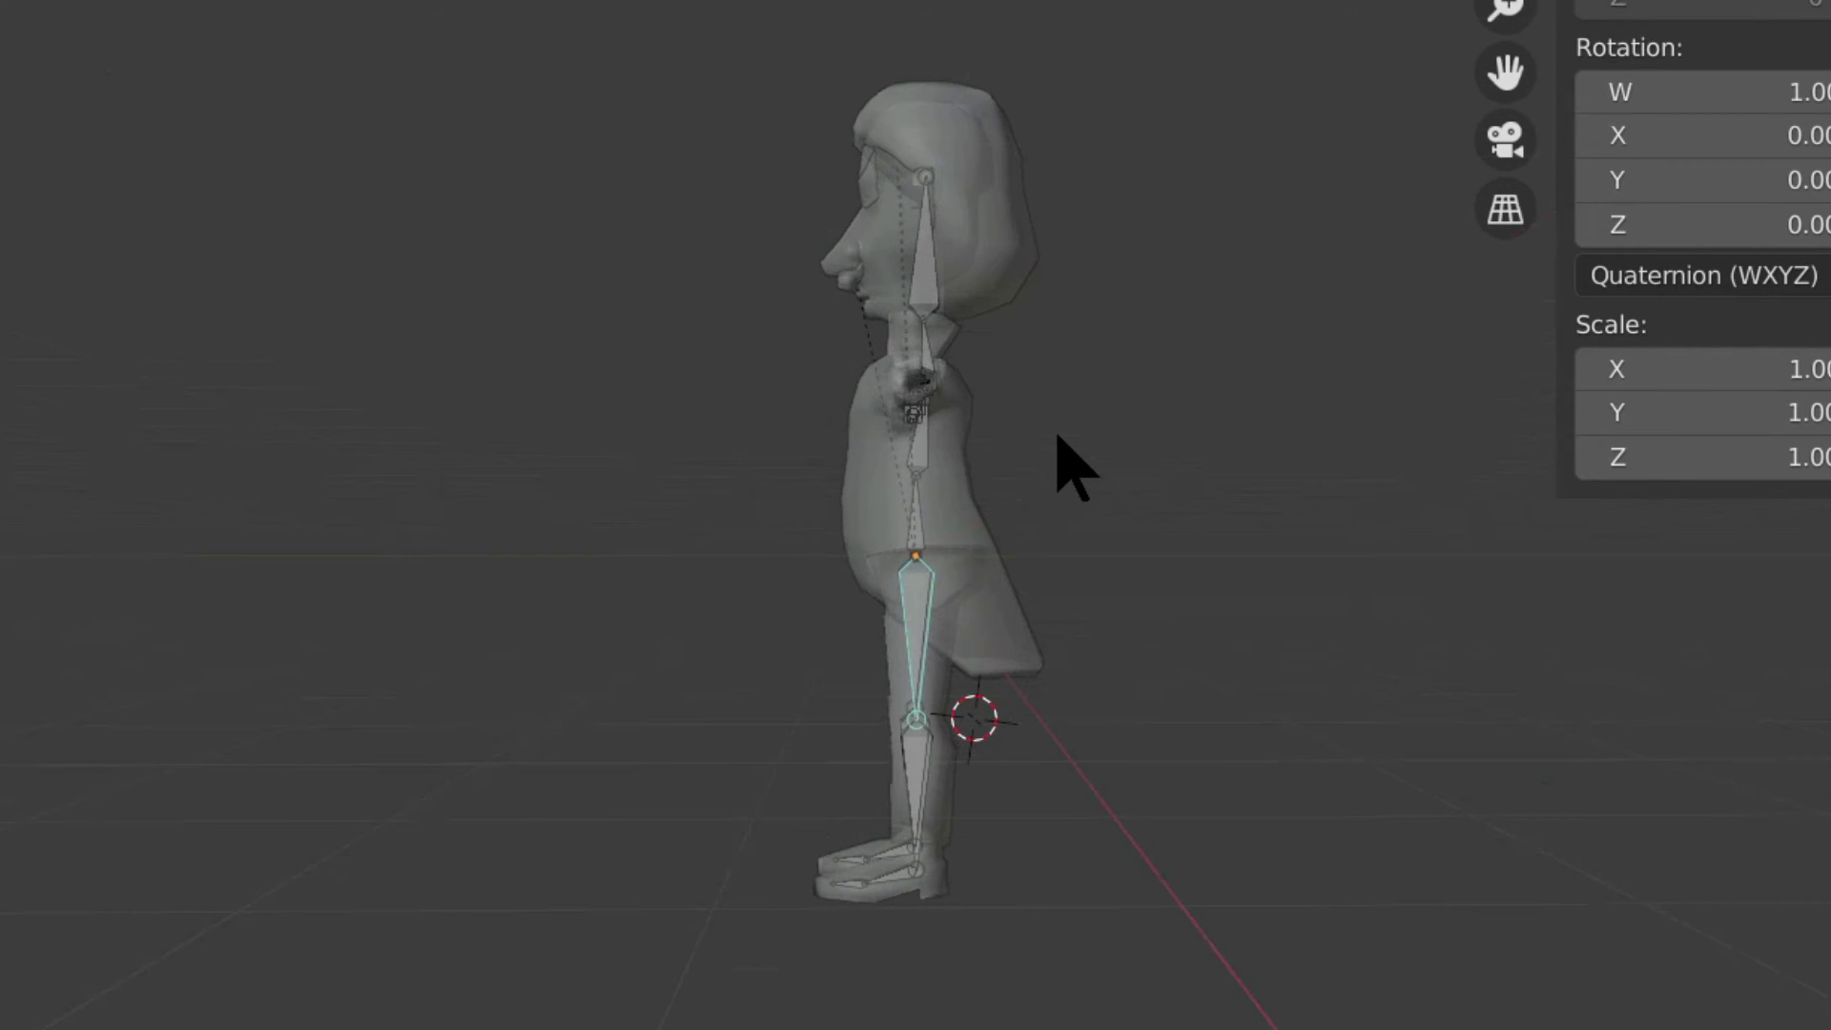
Test-rotate the upper leg bone and the upper body bone from the side, undoing each rotation.
key(r)
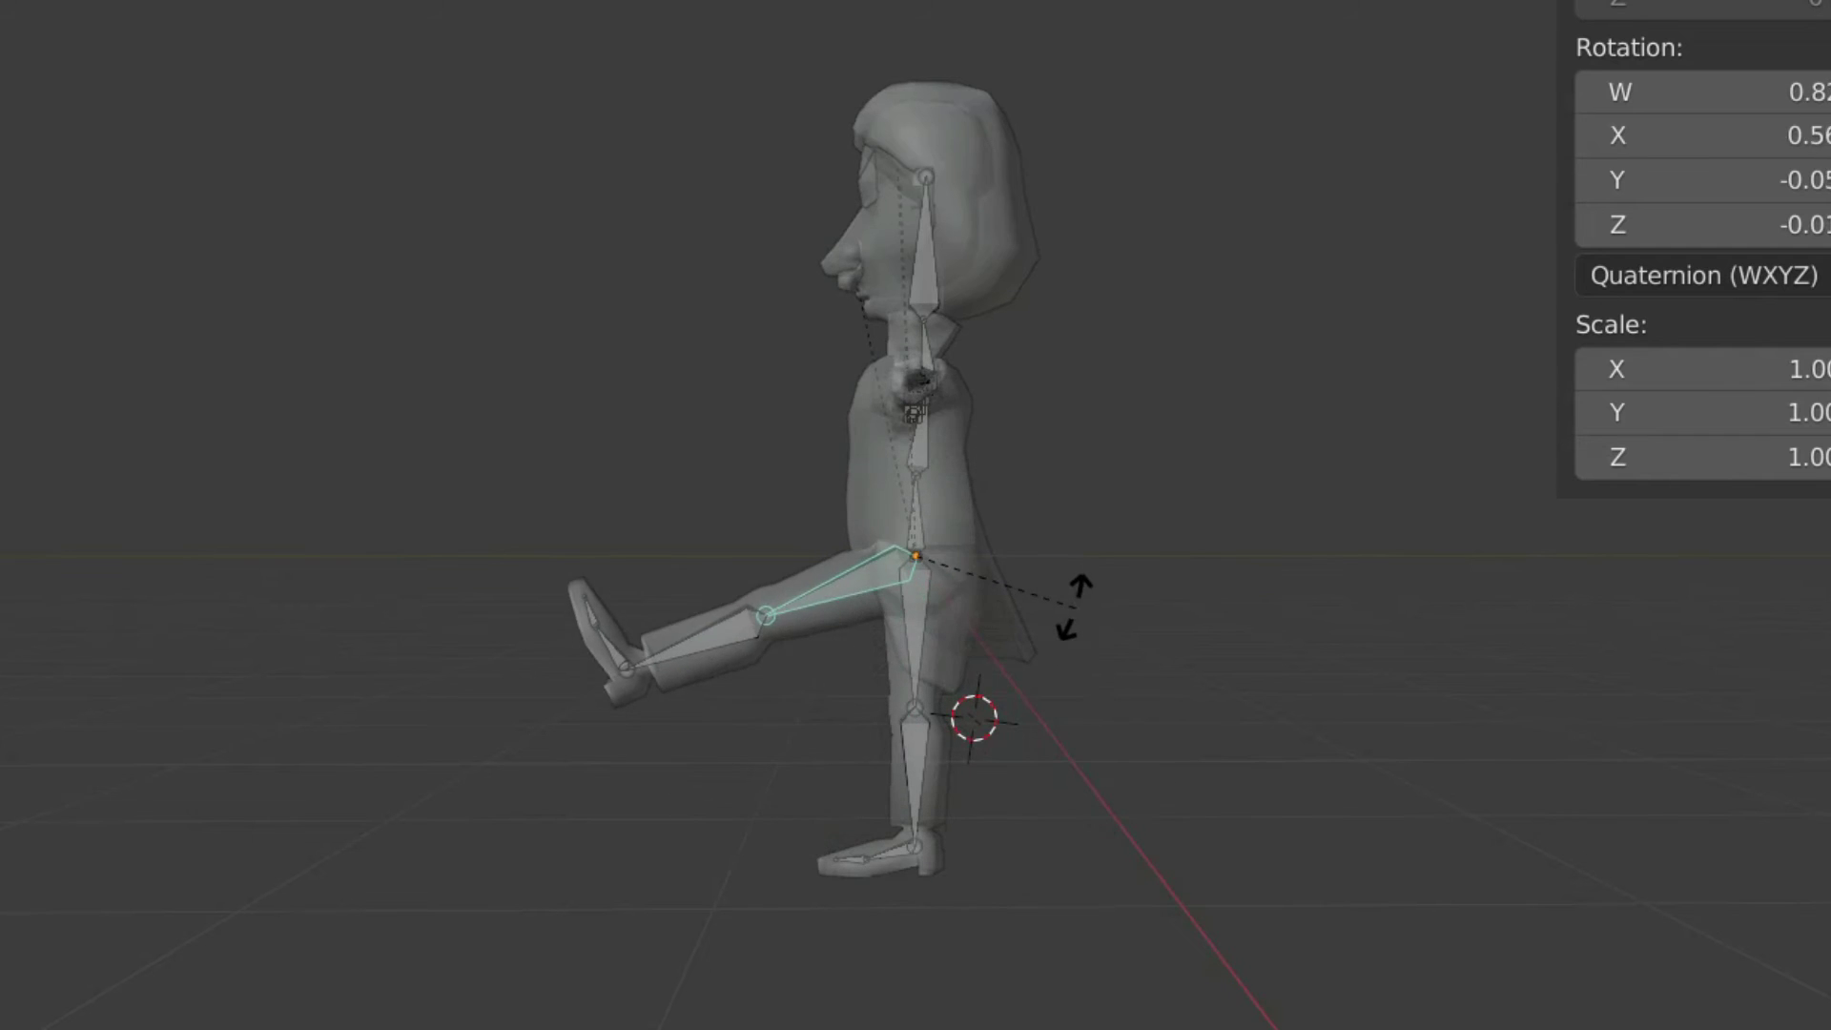
click(918, 322)
key(ctrl+z)
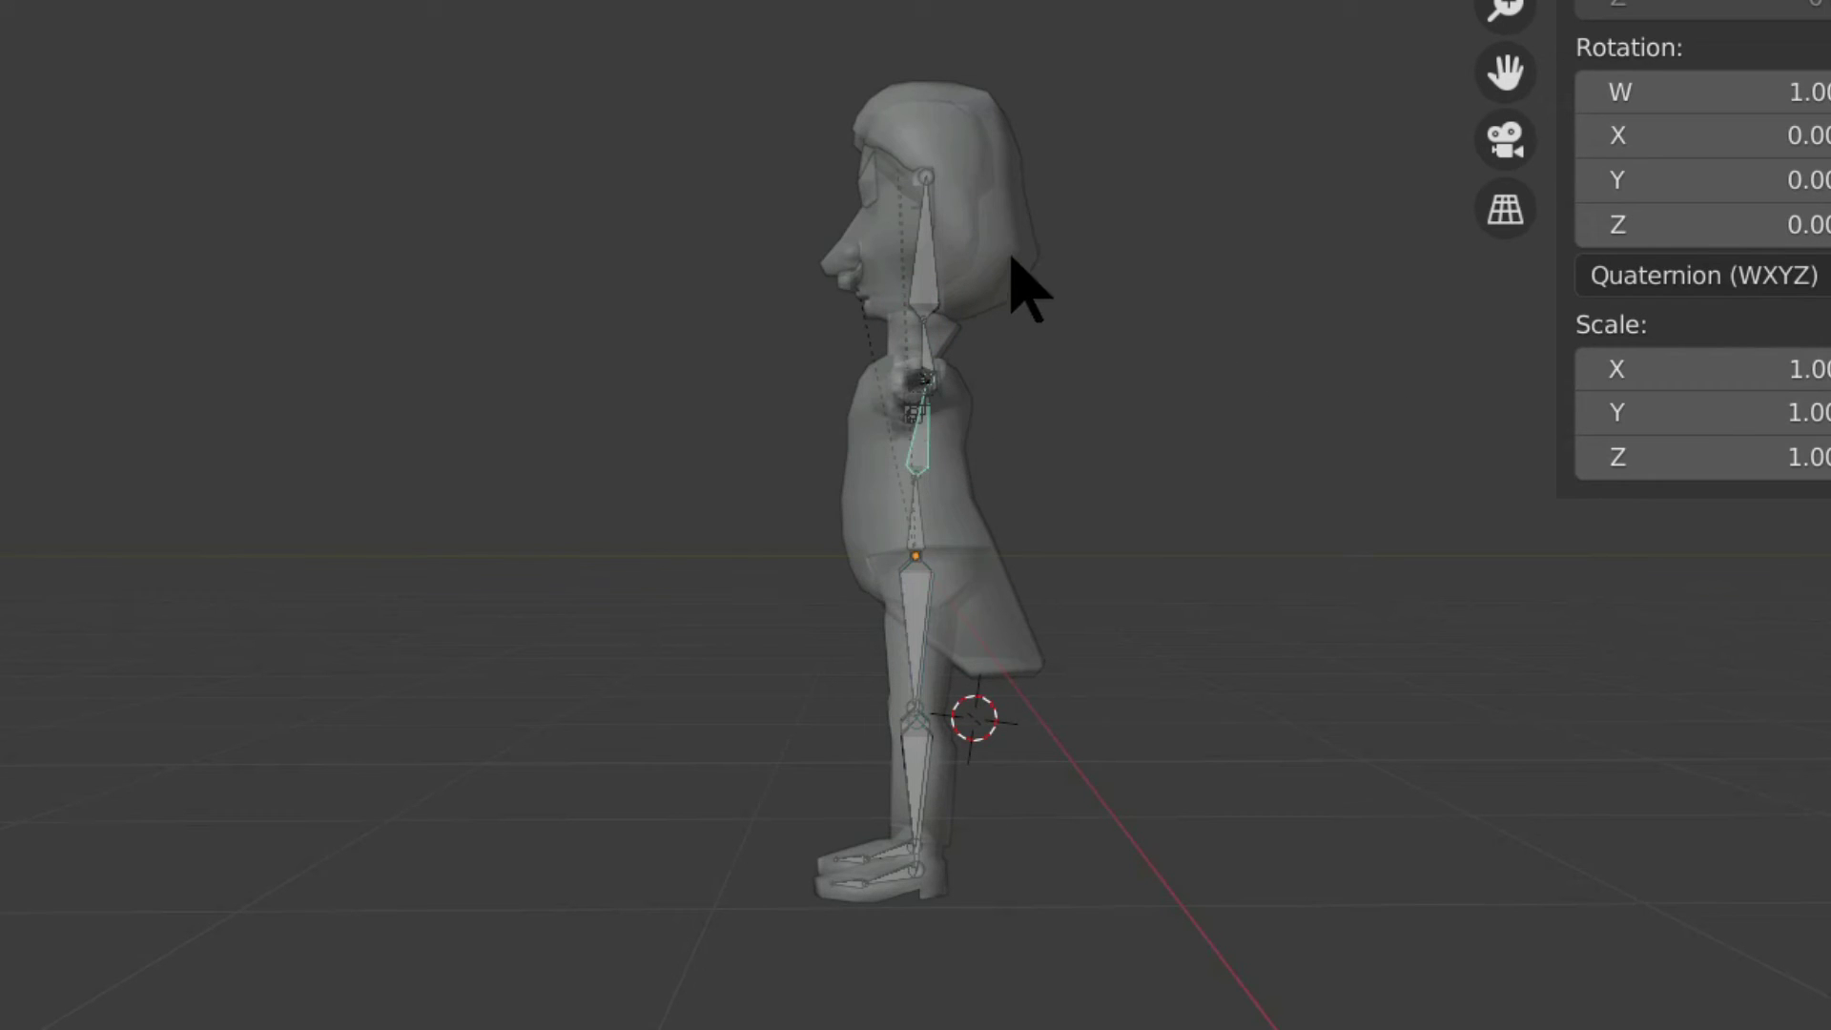
key(r)
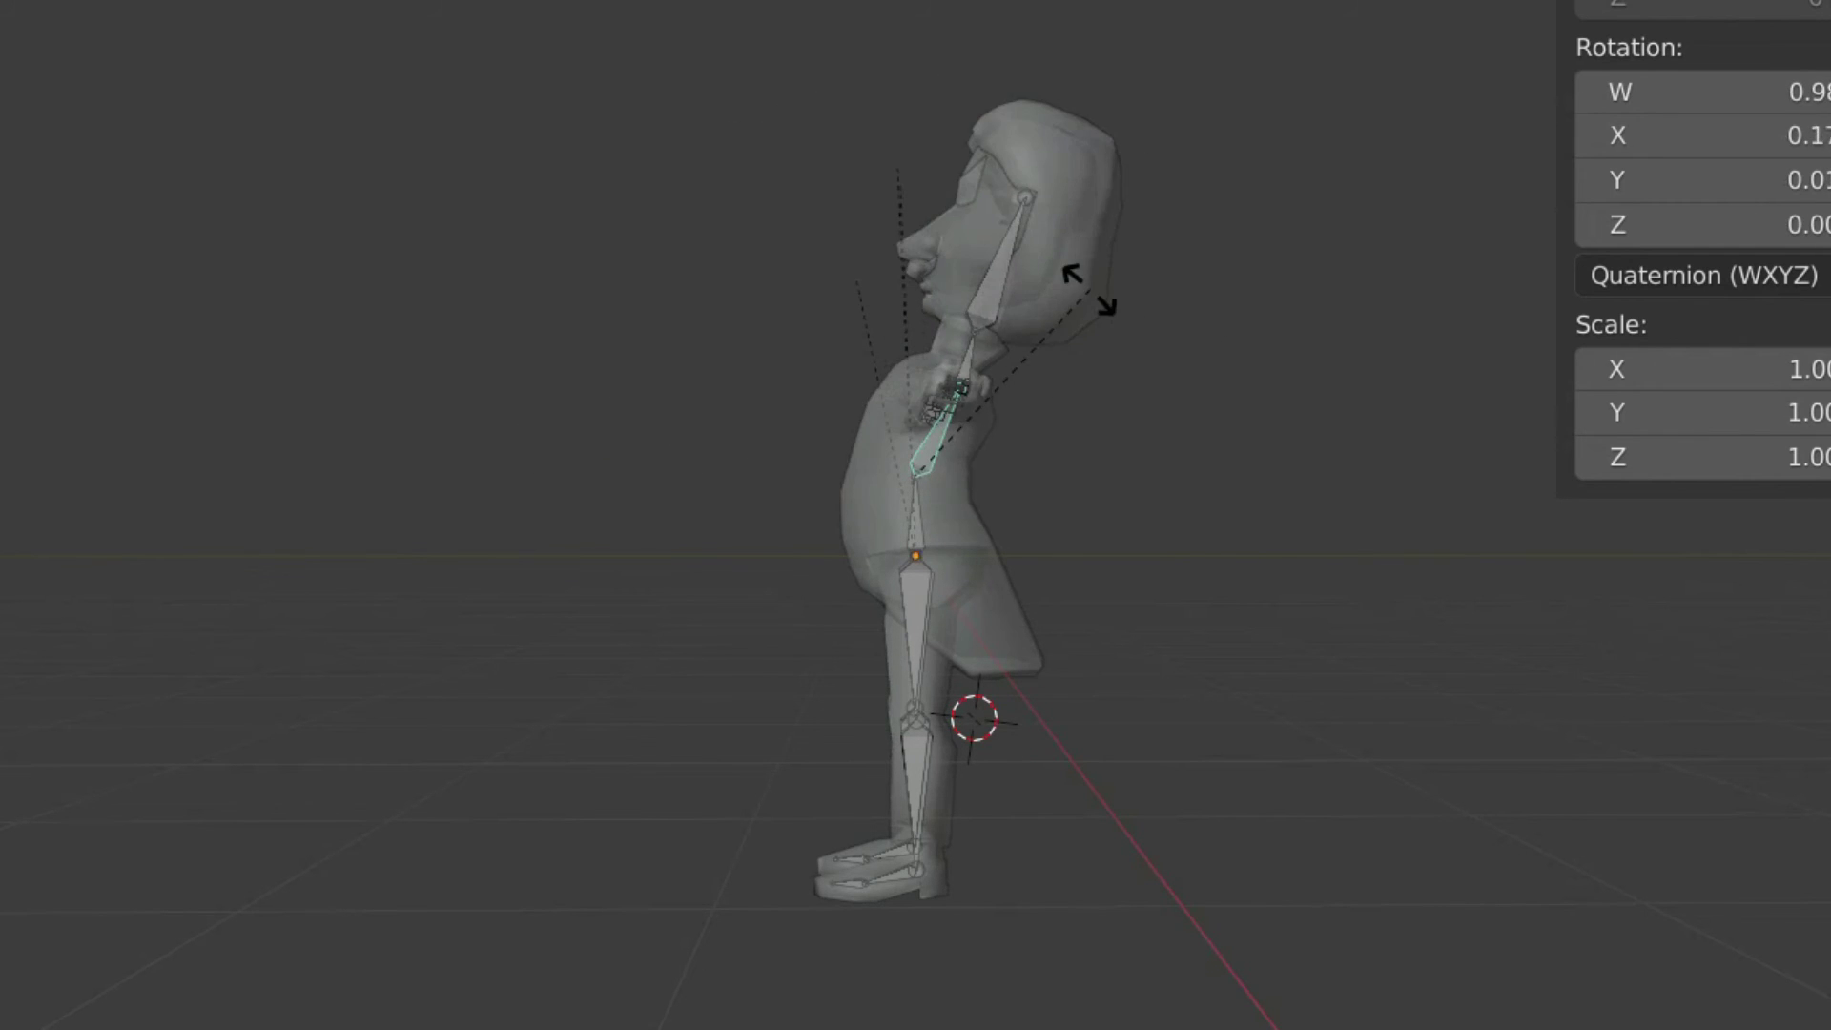
click(990, 265)
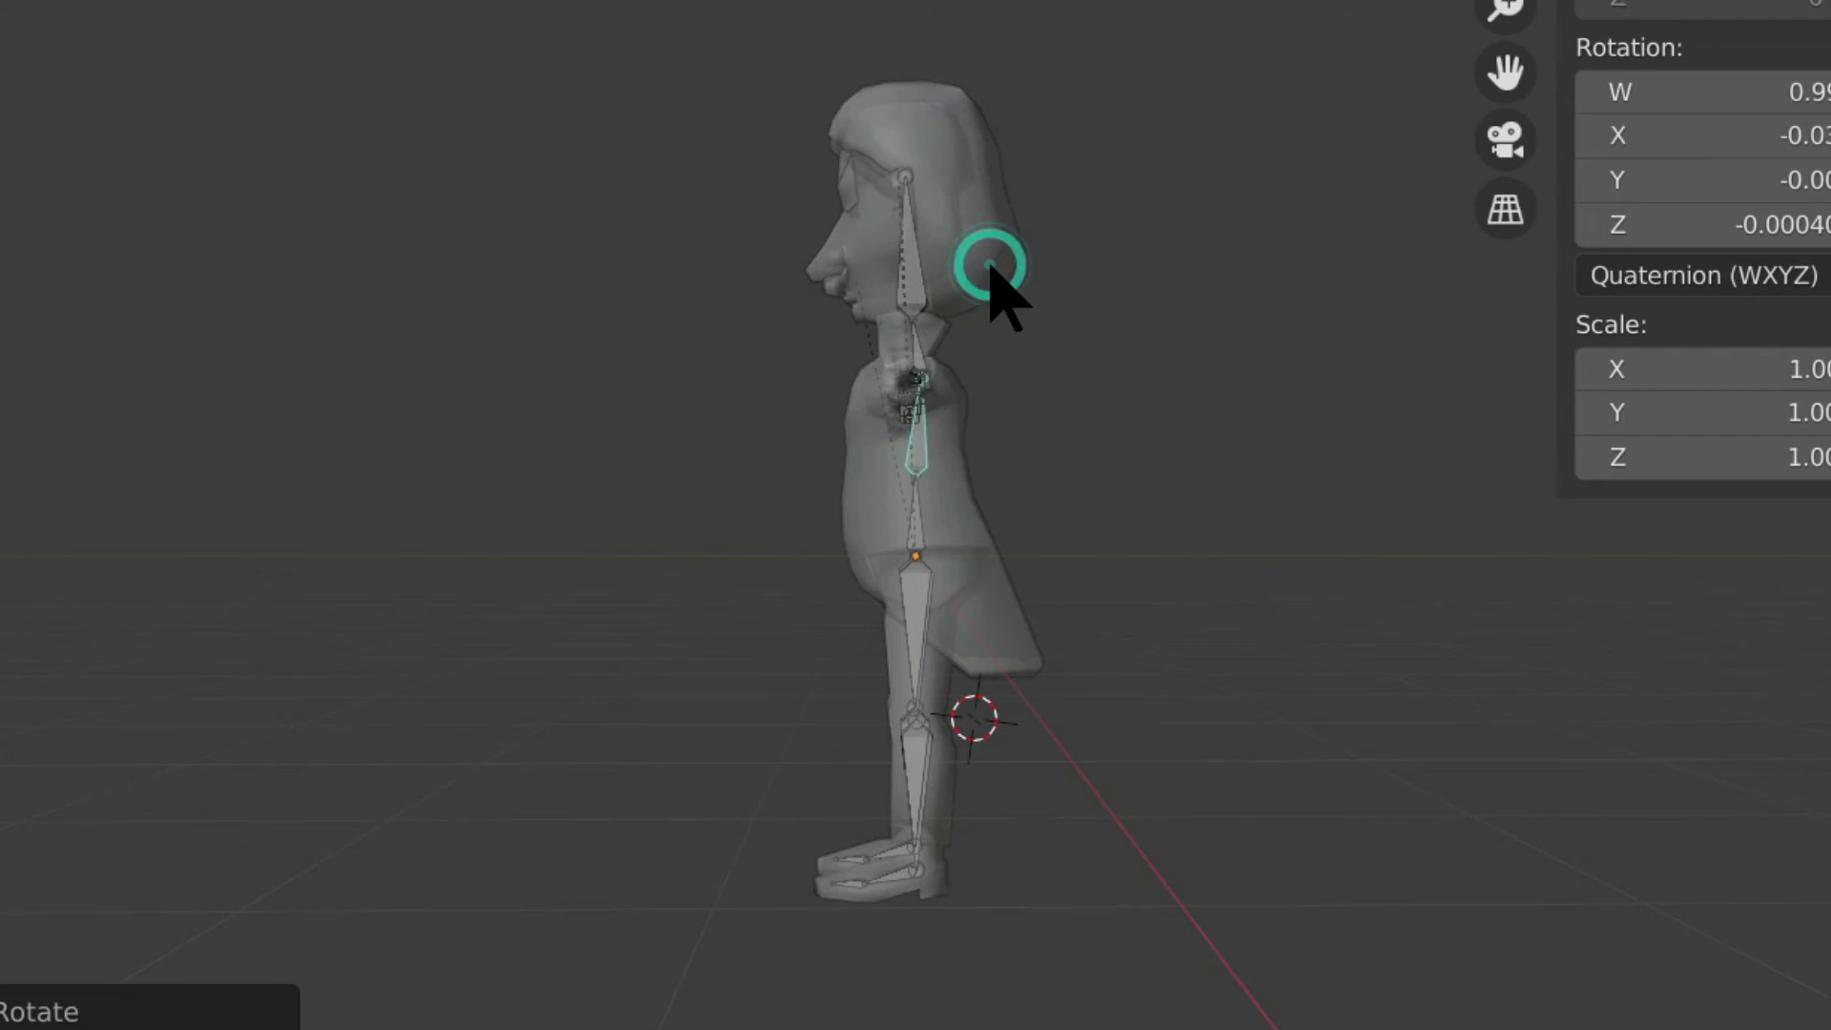
key(ctrl+z)
Test-rotate the left lower leg bone to check the knee deformation, and cancel the rotation.
middle_drag(495, 392, 627, 429)
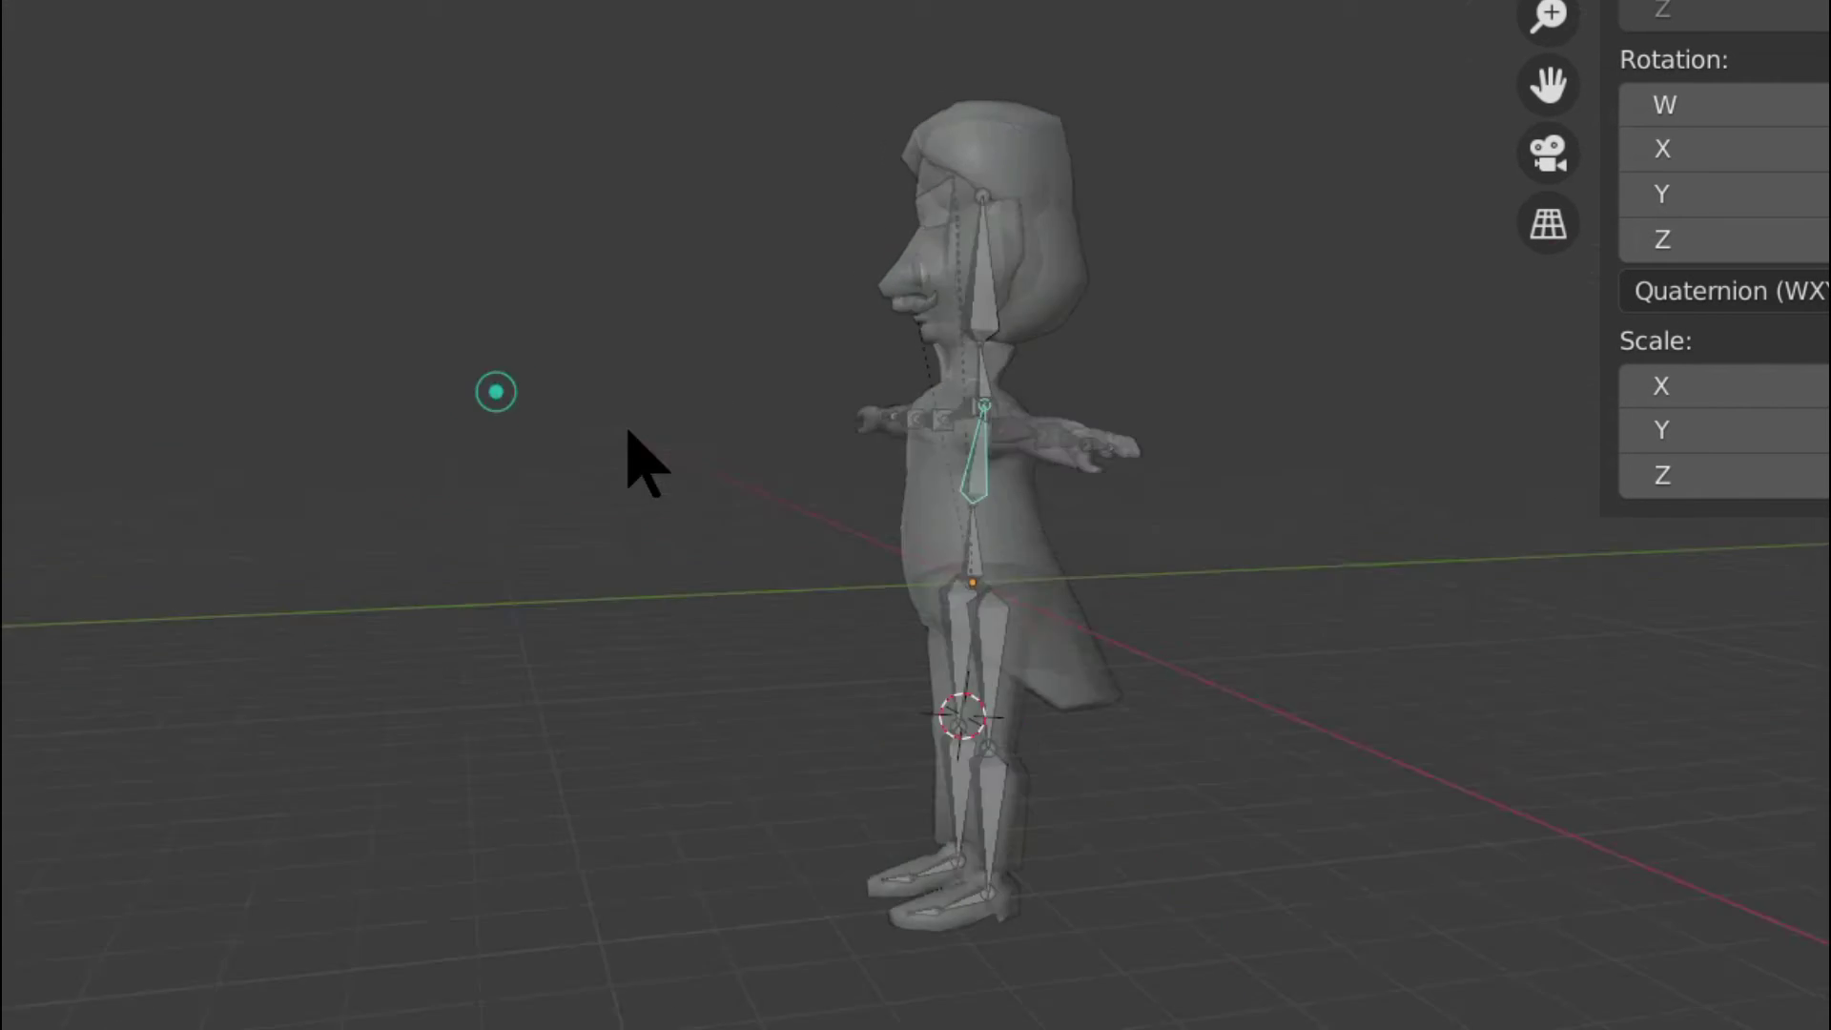
click(975, 844)
middle_drag(1118, 404, 1025, 529)
key(r)
right_click(1173, 509)
middle_drag(829, 620, 1245, 661)
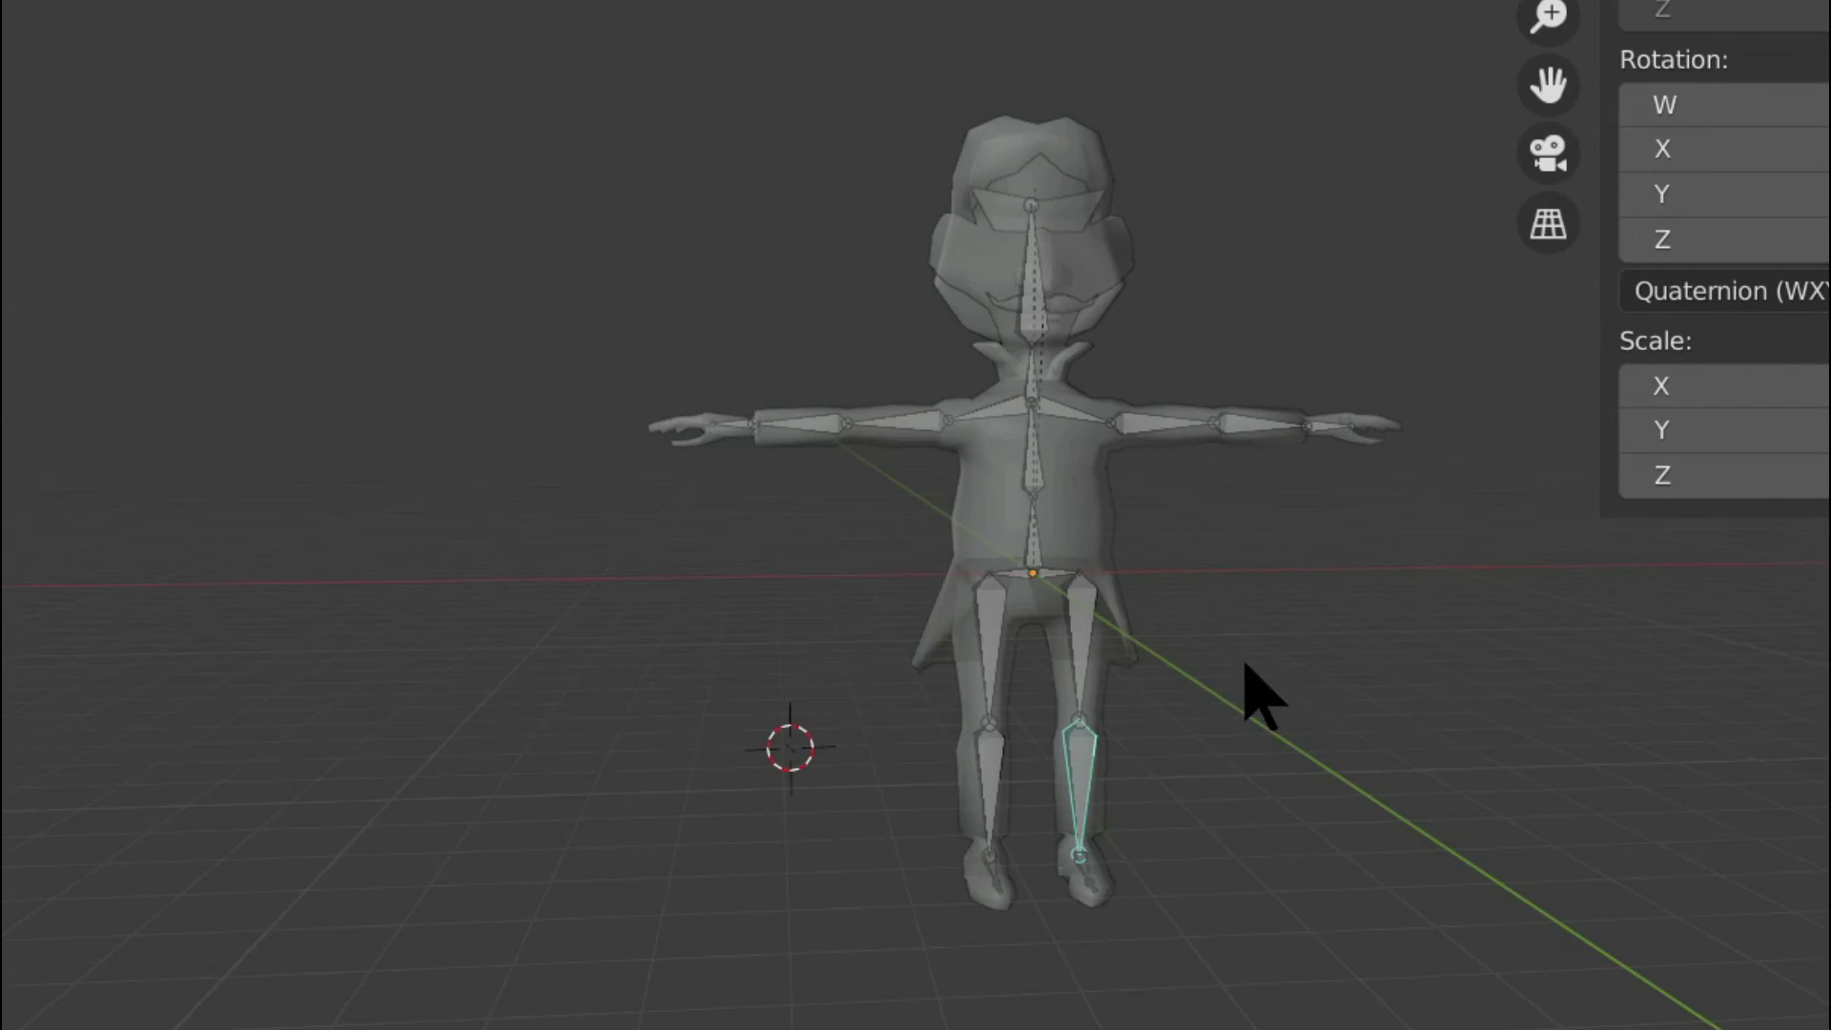
Test-rotate the left forearm and left hand bones from the front, cancelling each rotation.
click(1249, 425)
key(r)
key(Escape)
click(1330, 424)
key(r)
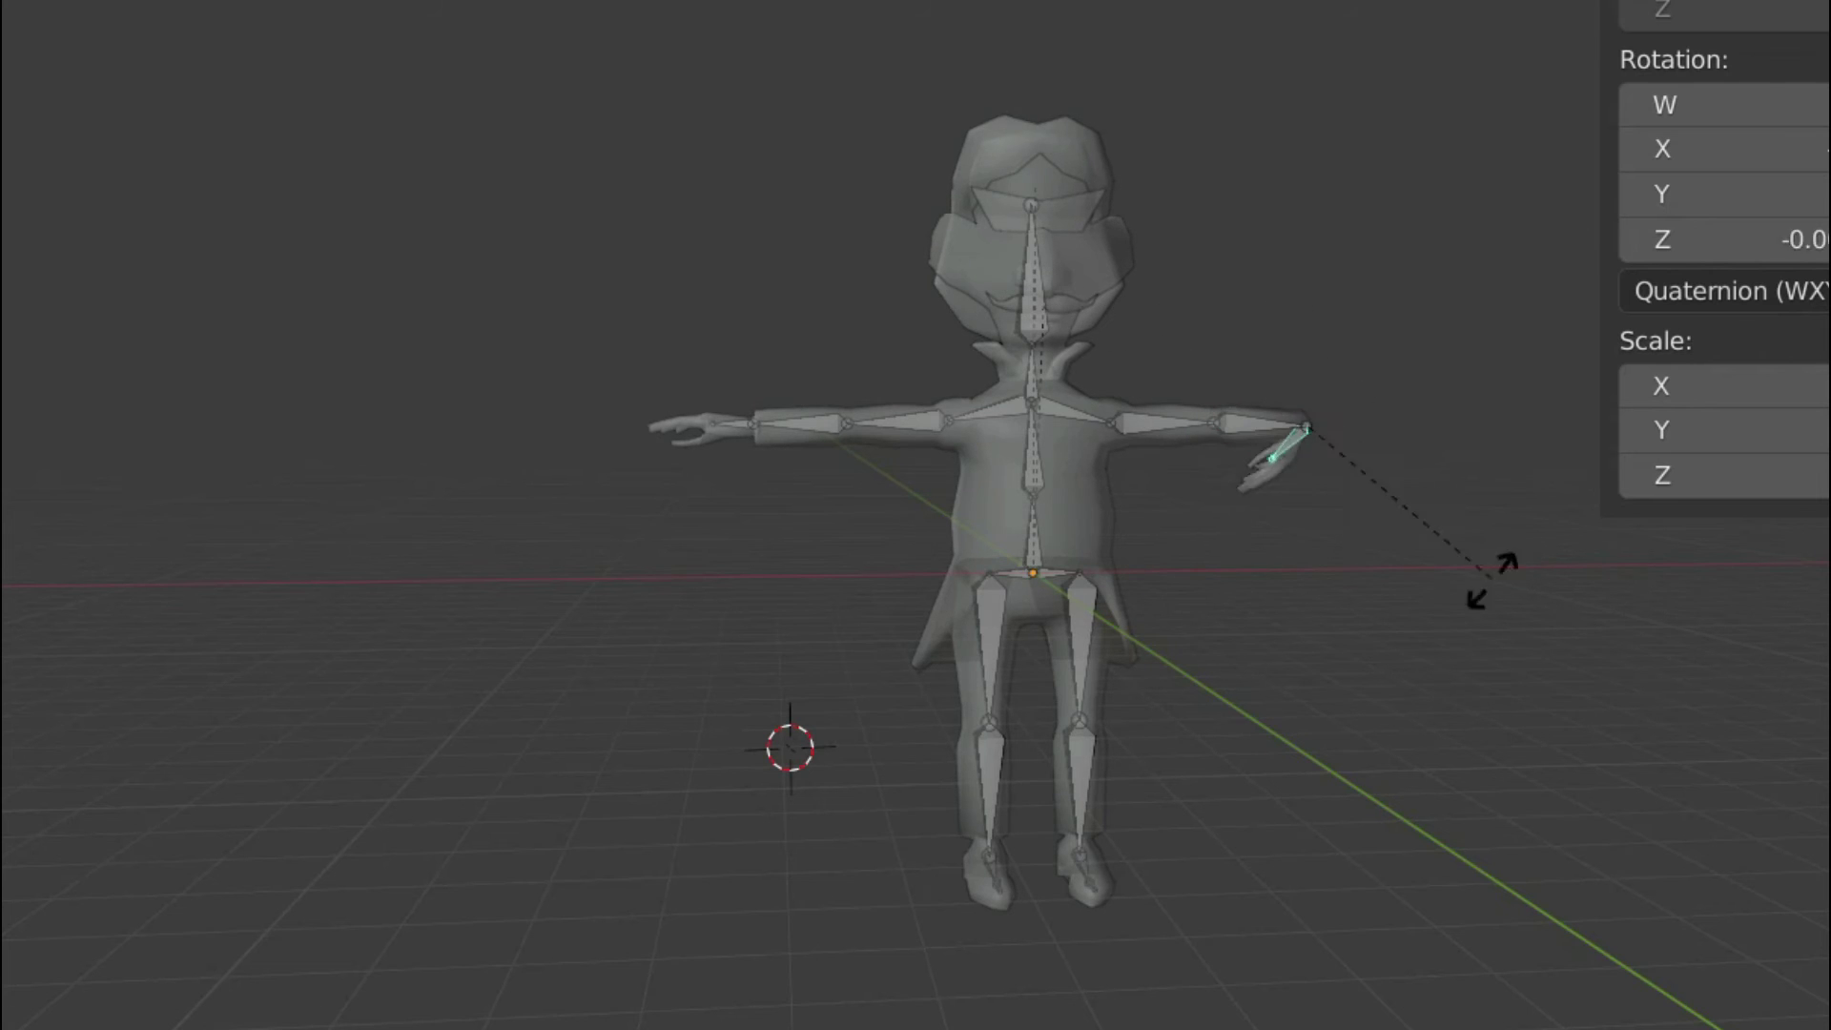
key(Escape)
Test-rotate the right upper arm, forearm and hand bones from the front, cancelling or undoing each rotation.
key(r)
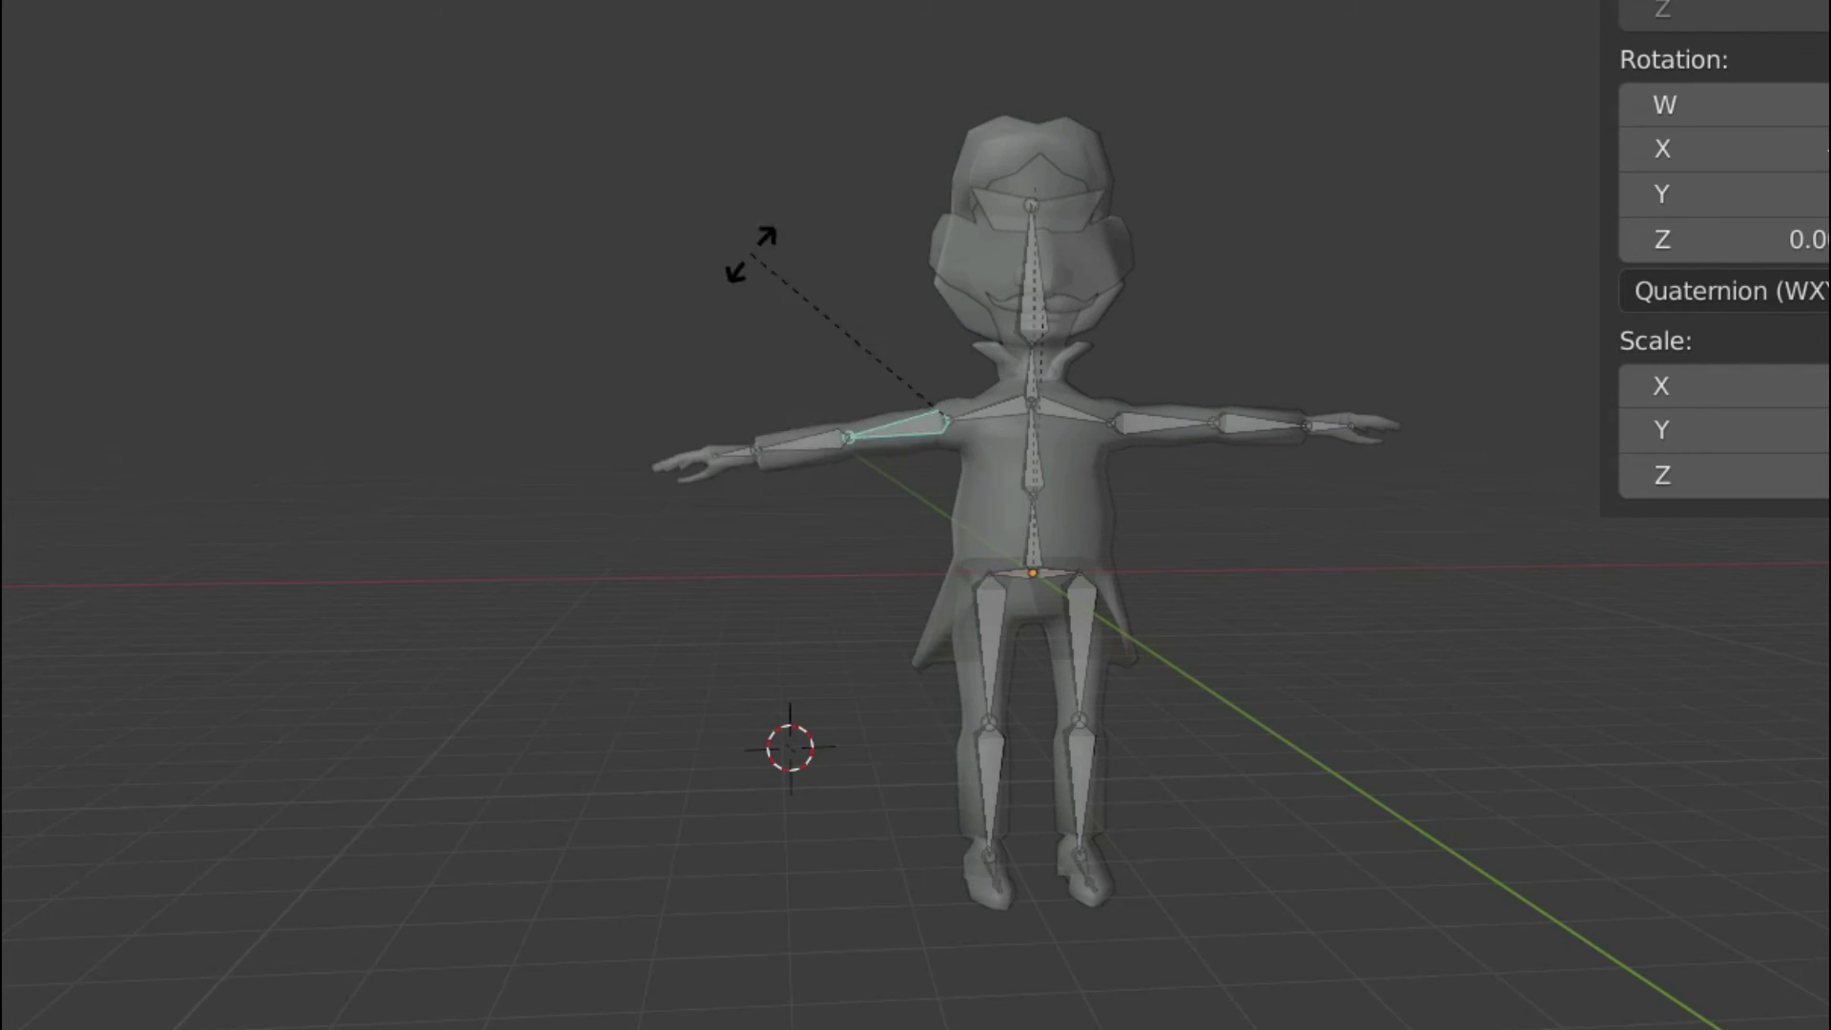
key(Escape)
click(828, 439)
key(r)
key(Escape)
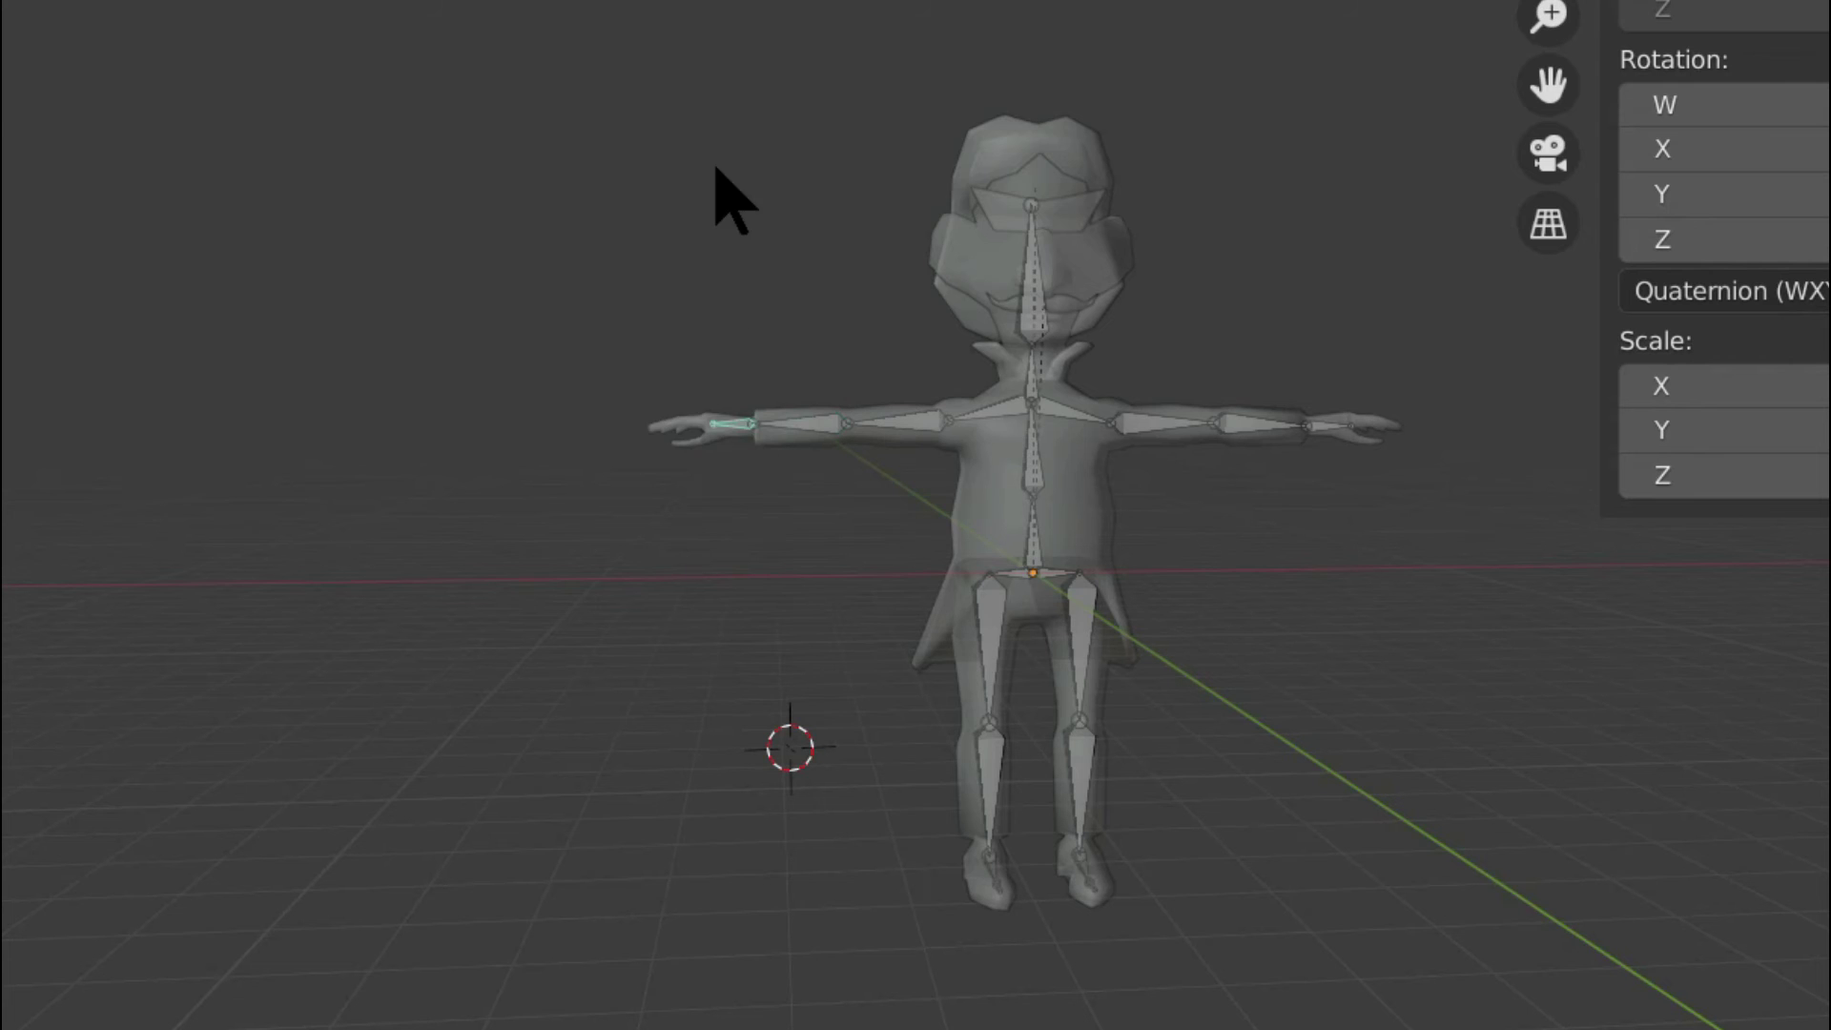
click(732, 428)
key(r)
click(784, 103)
key(ctrl+z)
Leave Pose Mode for Object Mode and select only the mustache.
middle_drag(648, 129, 585, 125)
scroll(1250, 152, up, 5)
click(1156, 208)
middle_drag(1157, 210, 960, 114)
scroll(1196, 163, down, 3)
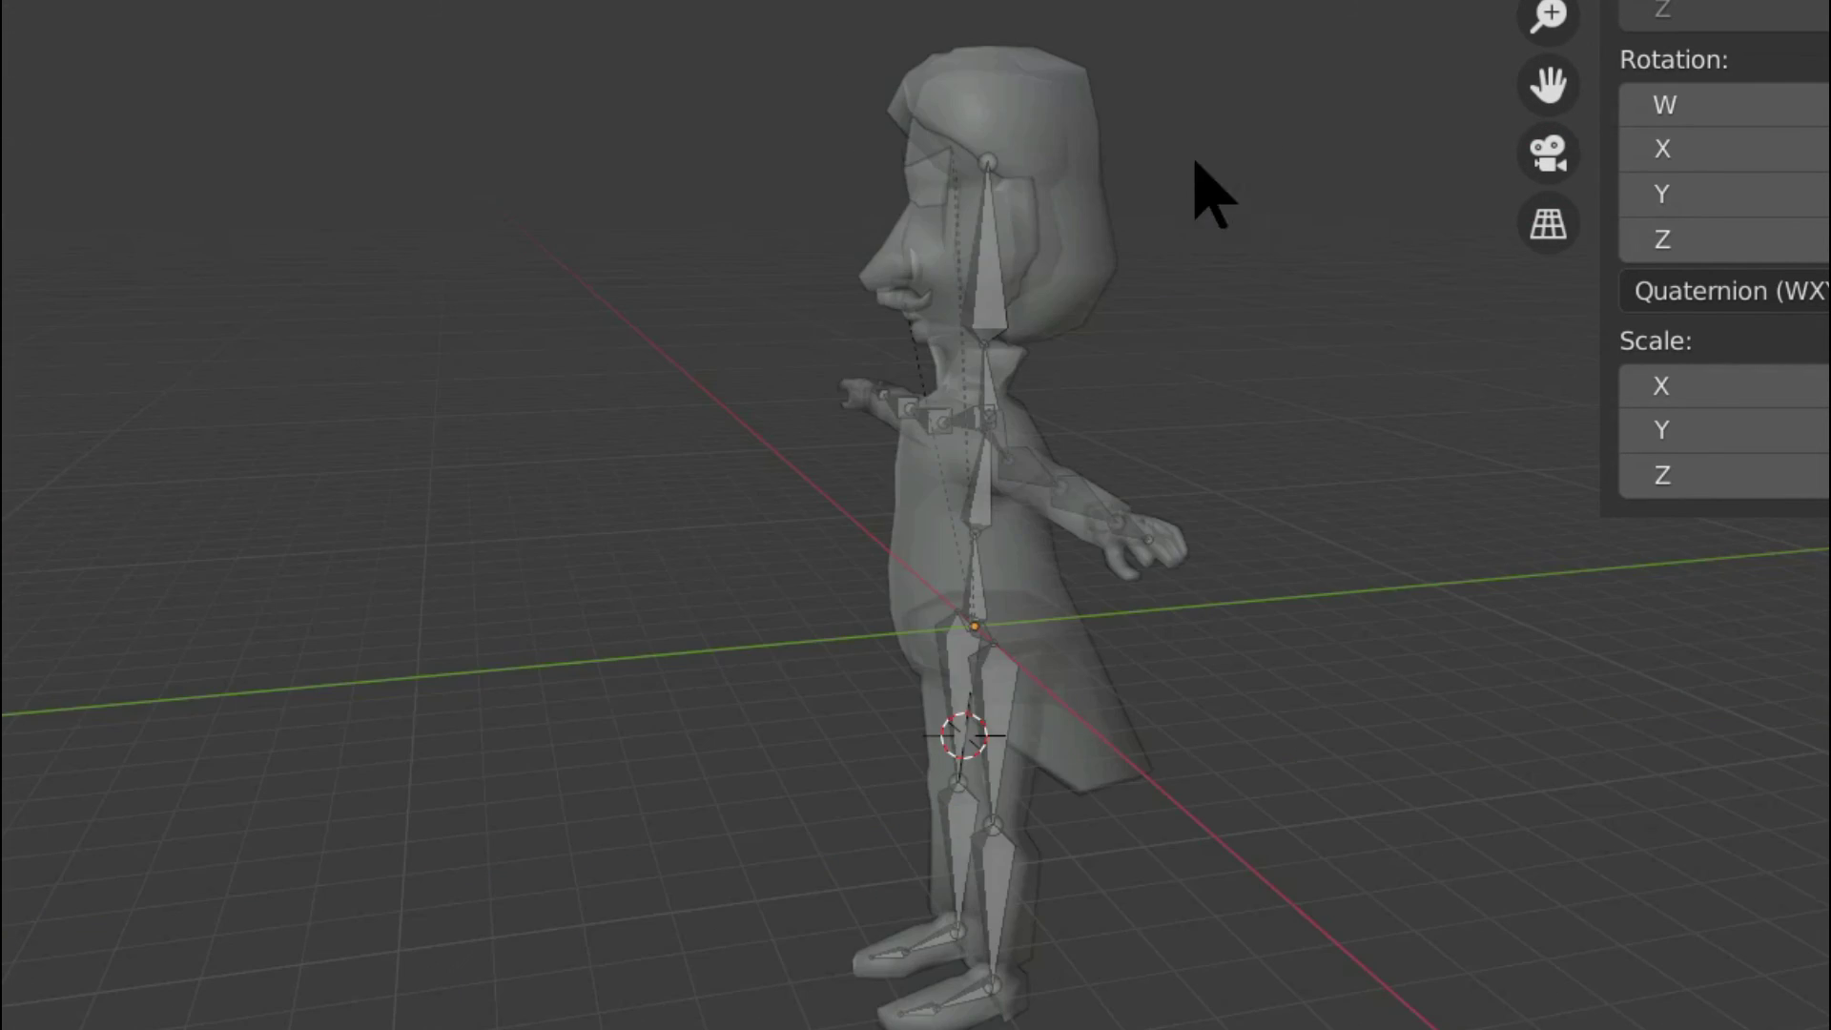
key(ctrl+Tab)
key(a)
click(914, 298)
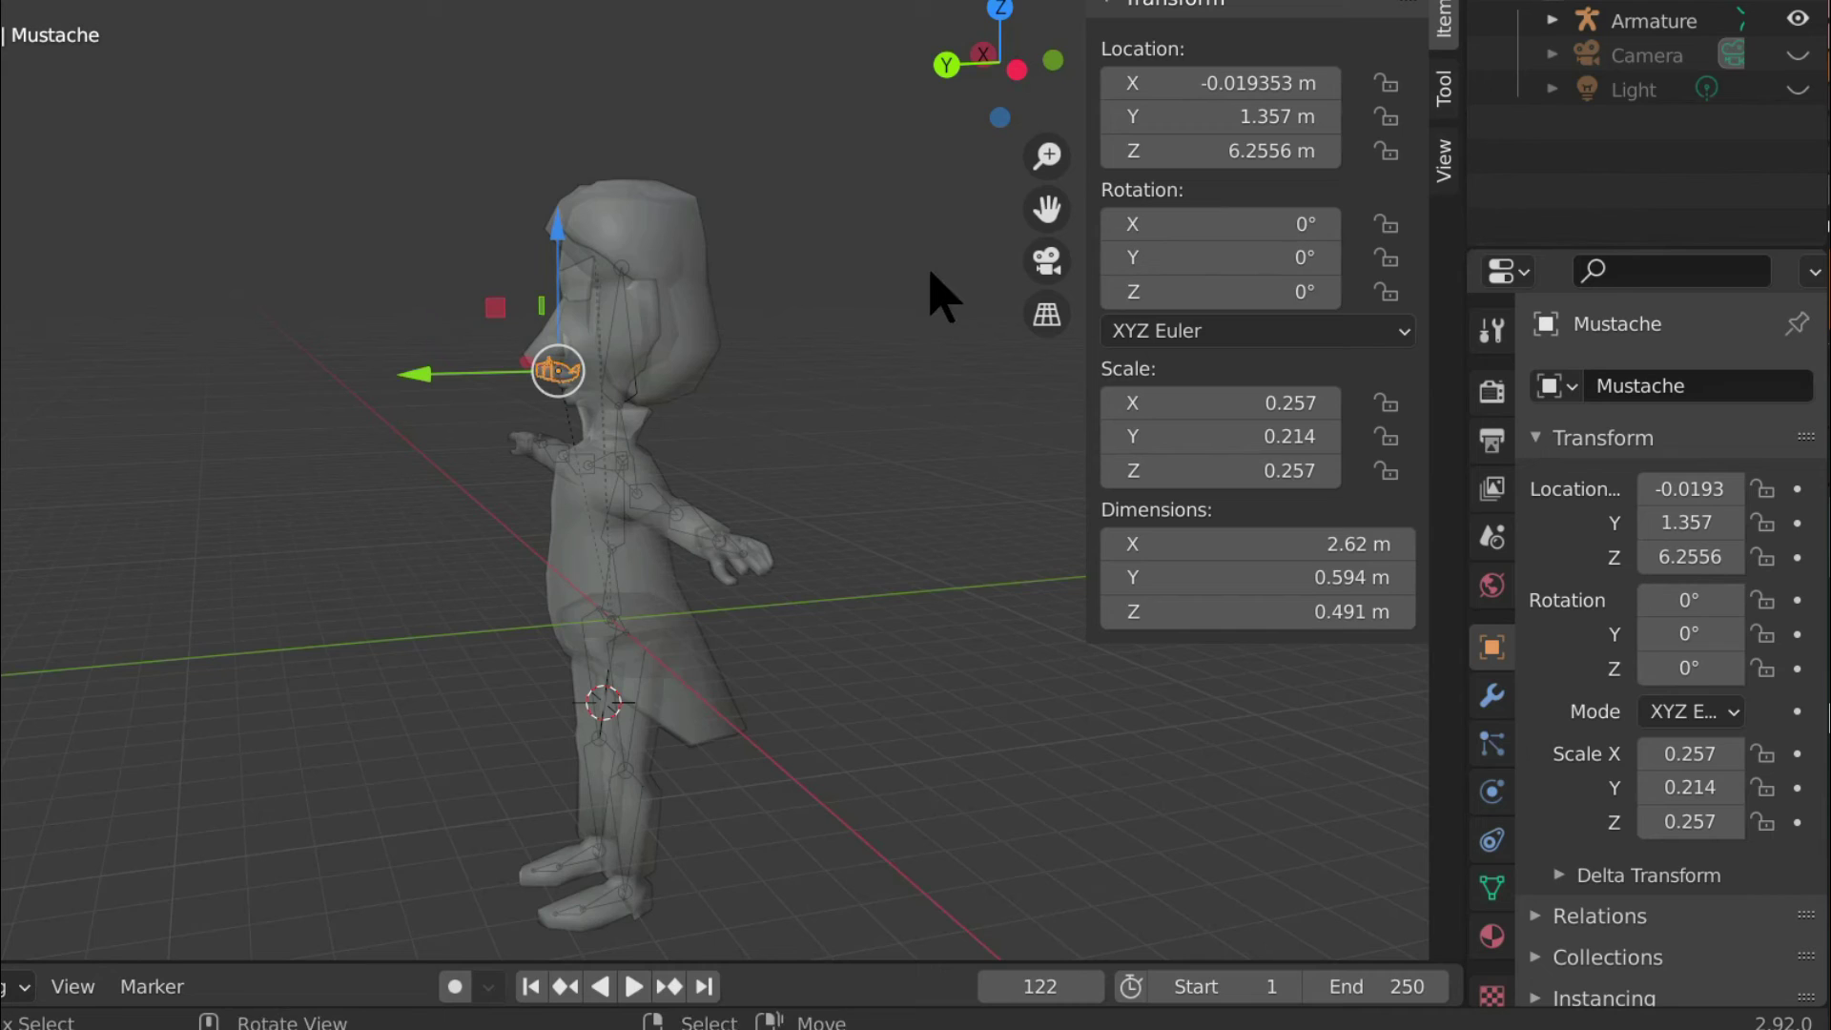
Open the mustache's object data properties and show its vertex groups.
scroll(1707, 541, down, 2)
scroll(1707, 541, down, 2)
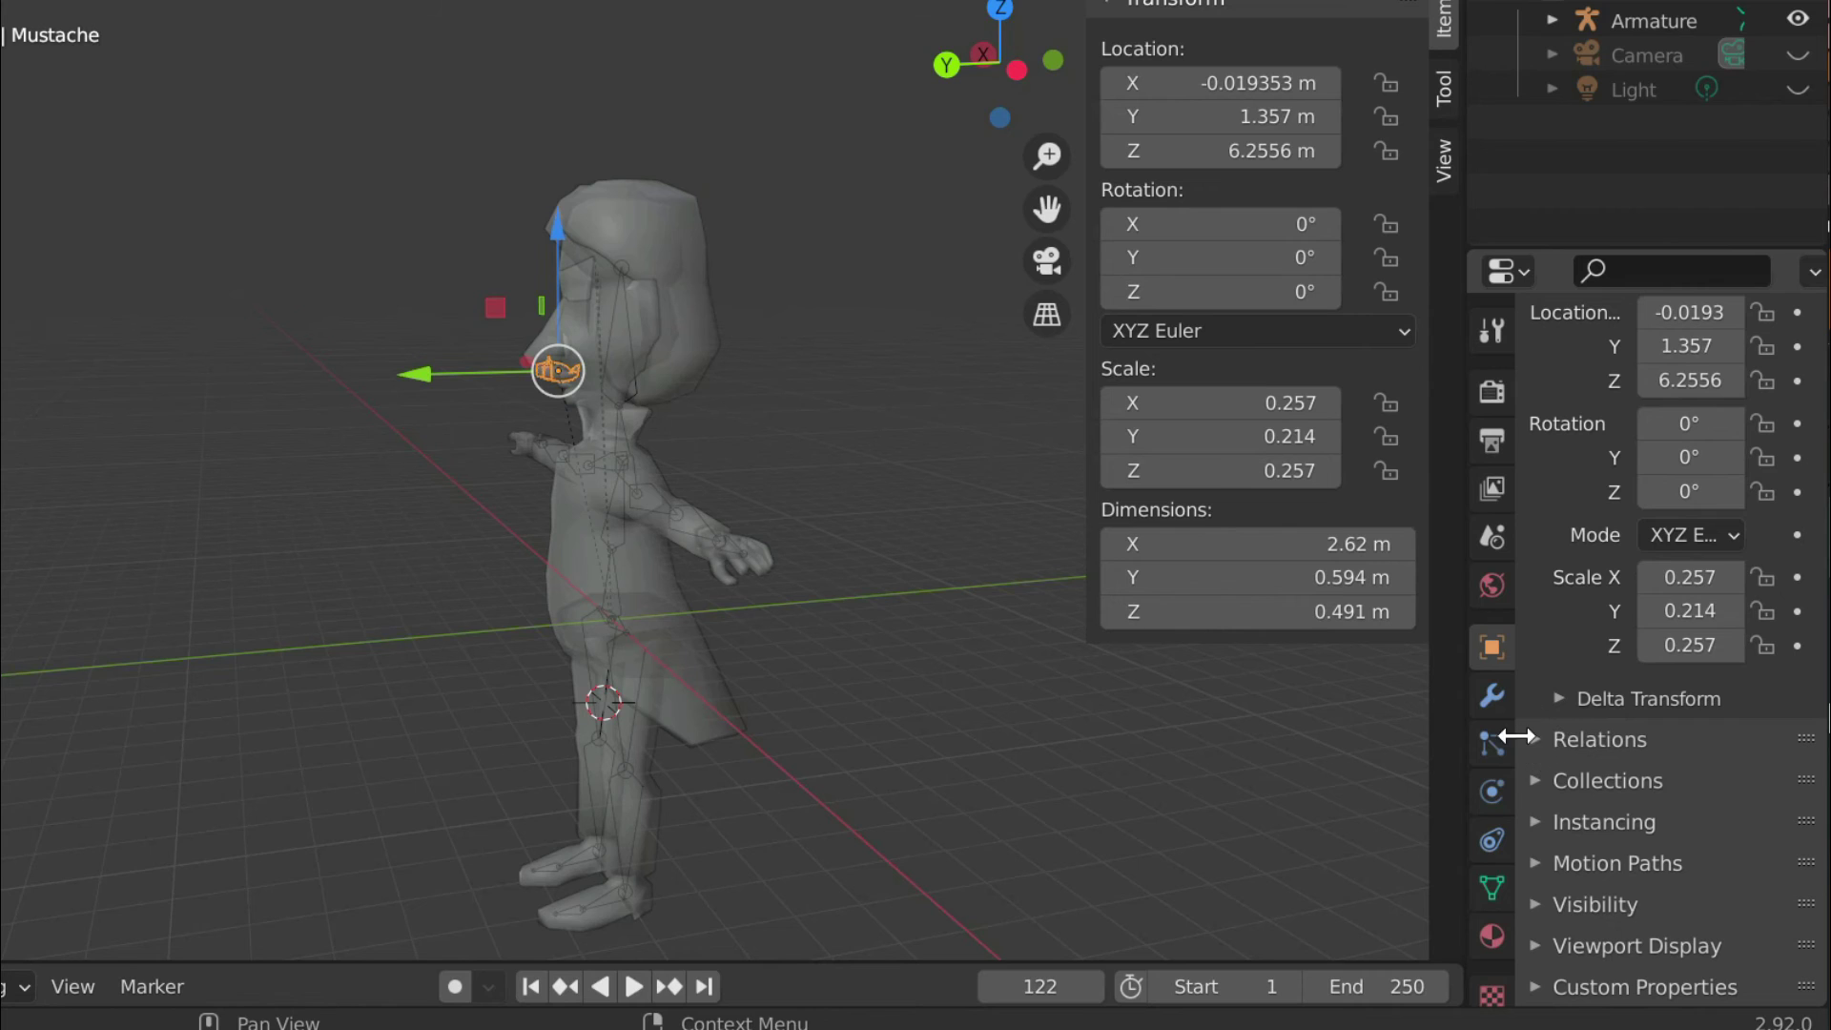
click(1490, 892)
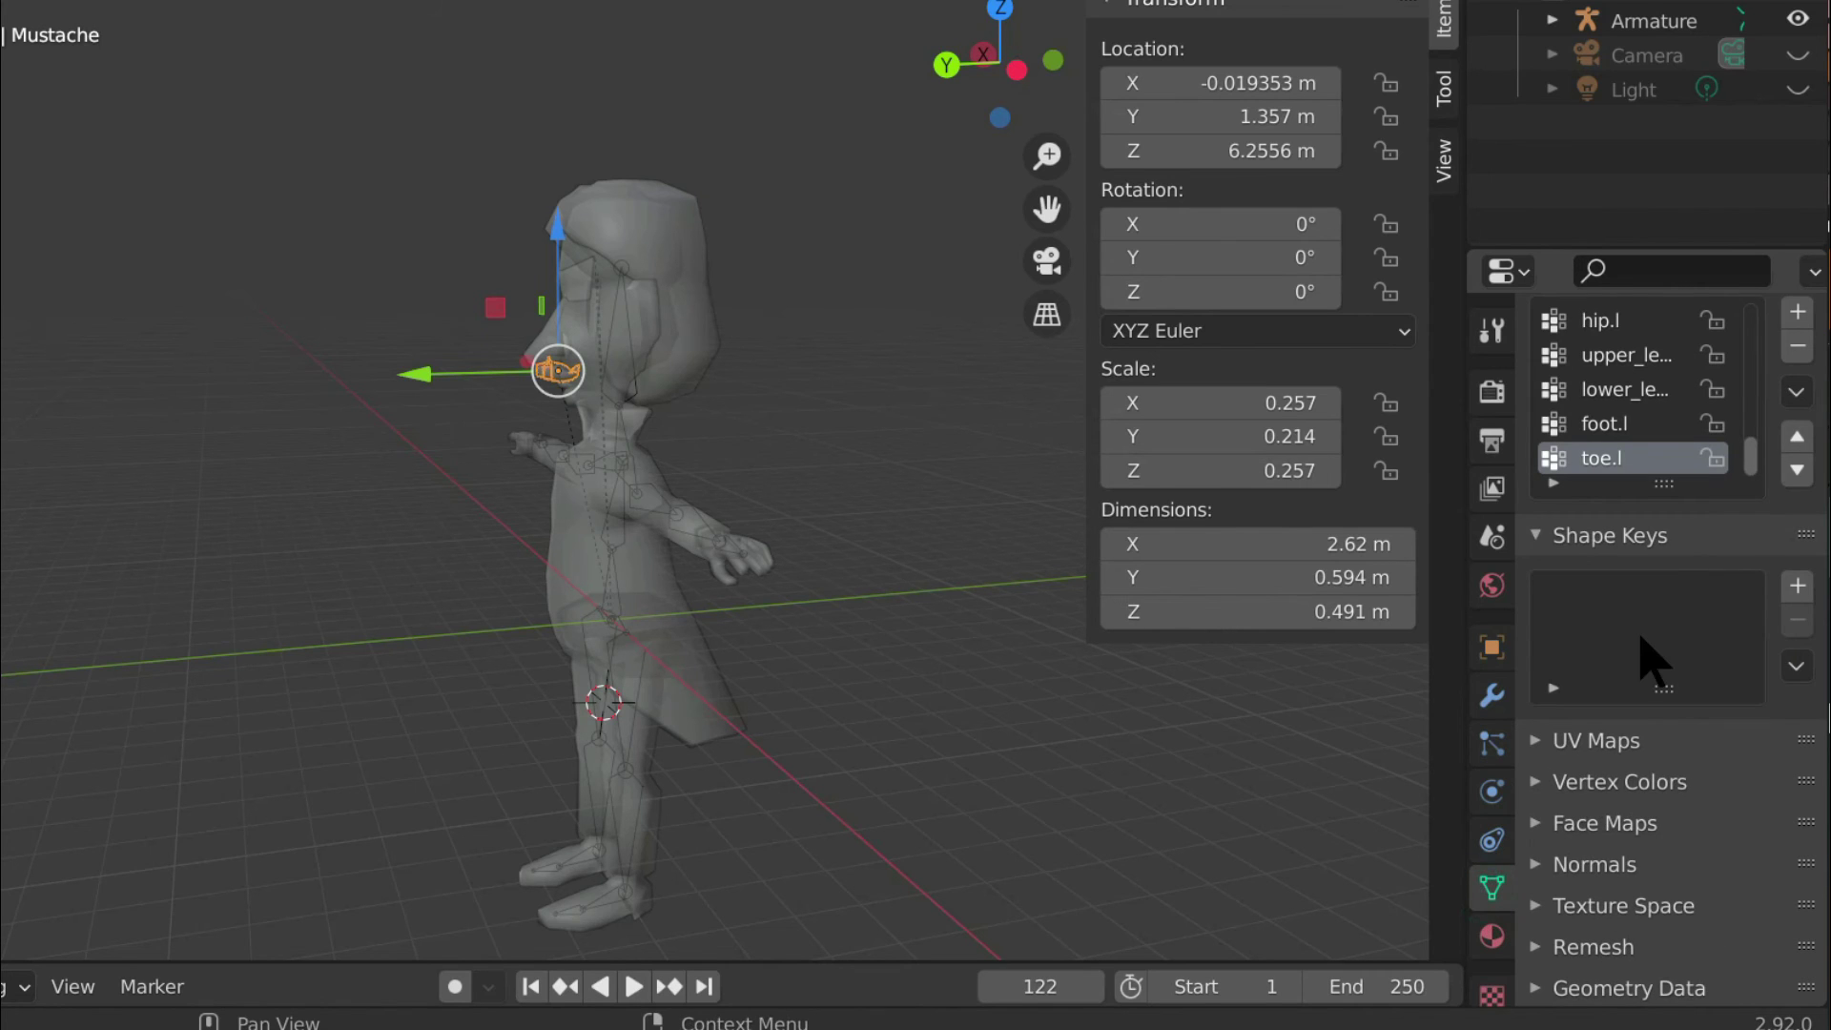
scroll(1653, 661, down, 1)
scroll(1653, 658, up, 5)
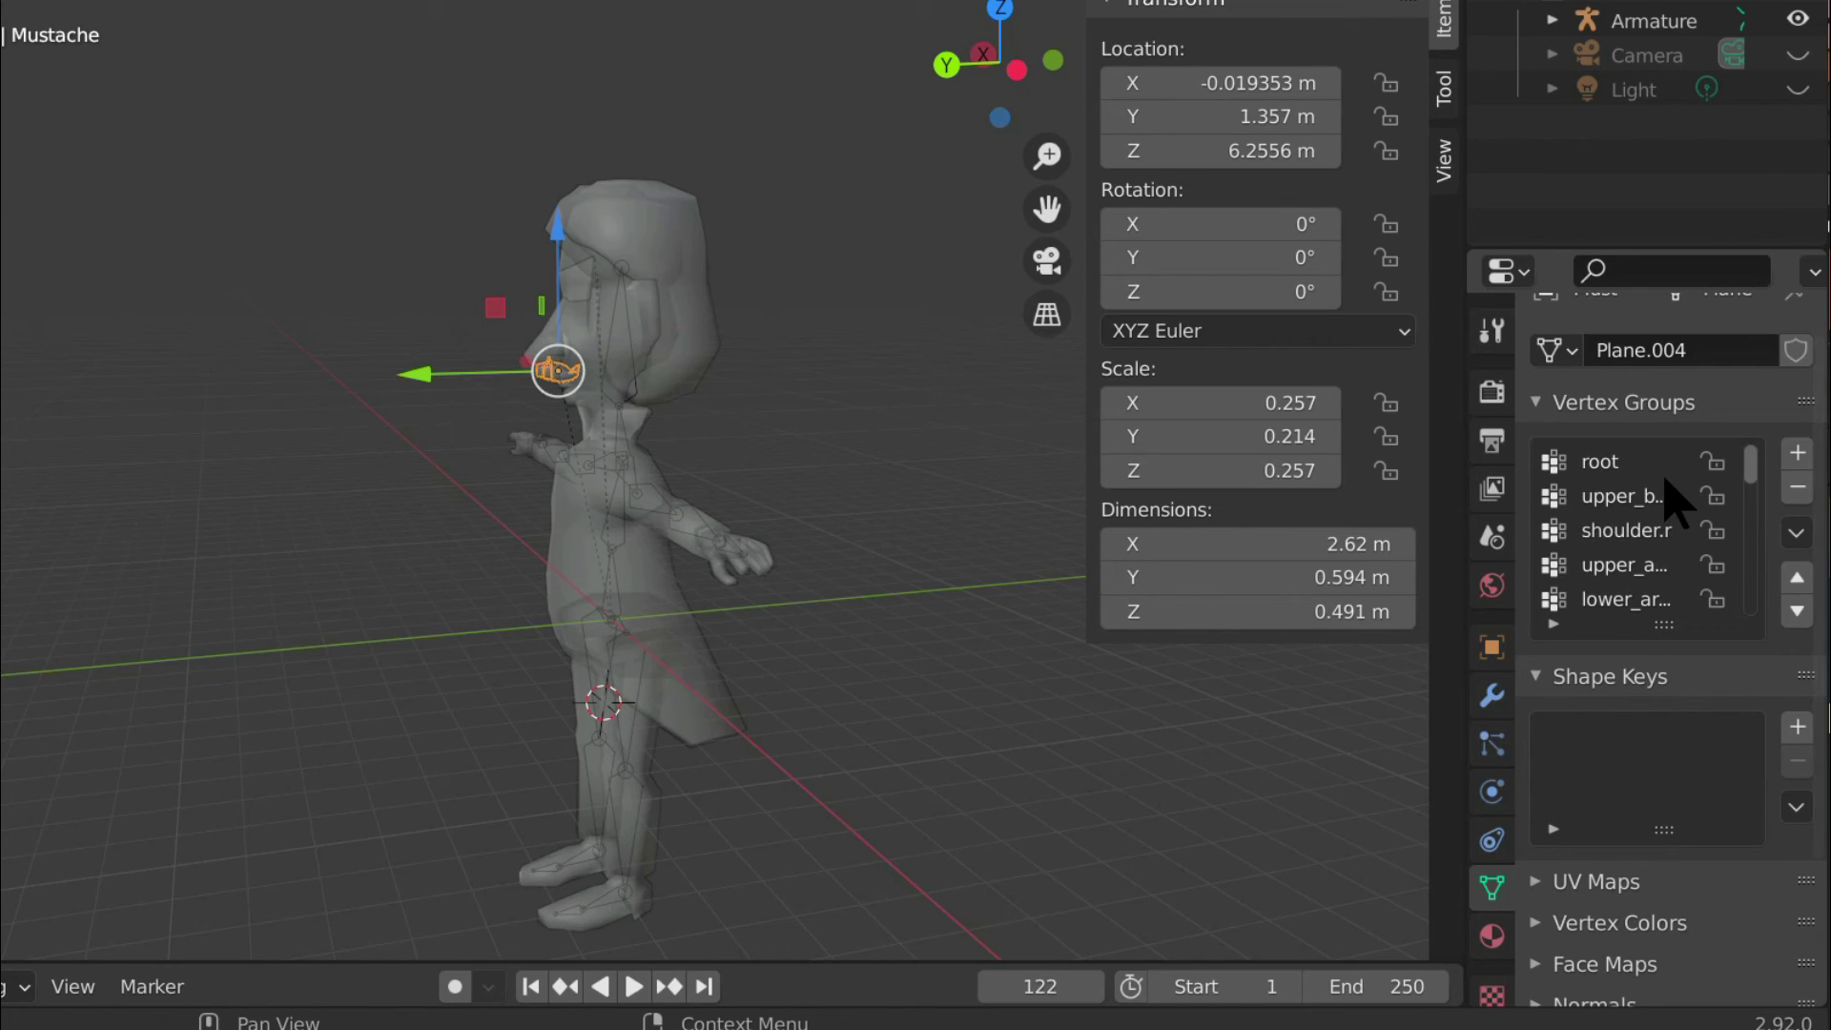
Examine the mustache's list of bone vertex groups in Edit Mode, including the root, shoulder, neck, head and leg groups.
click(1658, 463)
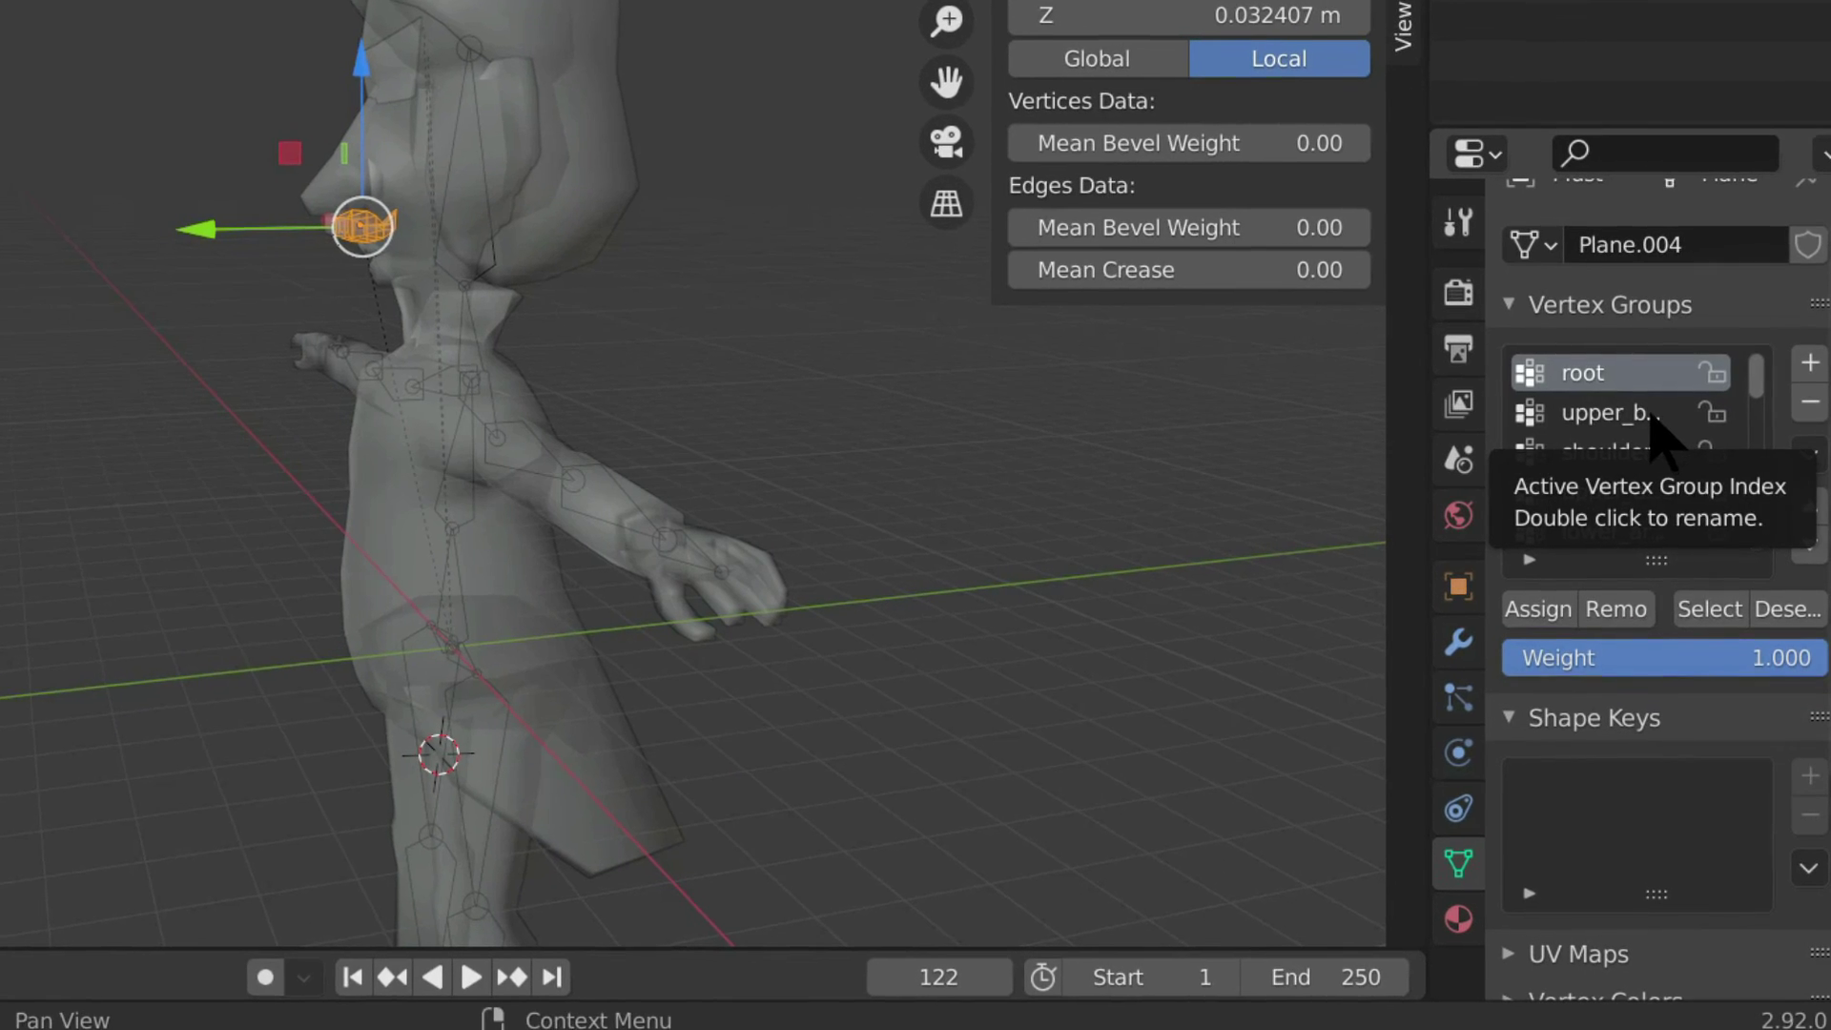
click(1650, 496)
click(1624, 468)
scroll(1624, 467, down, 2)
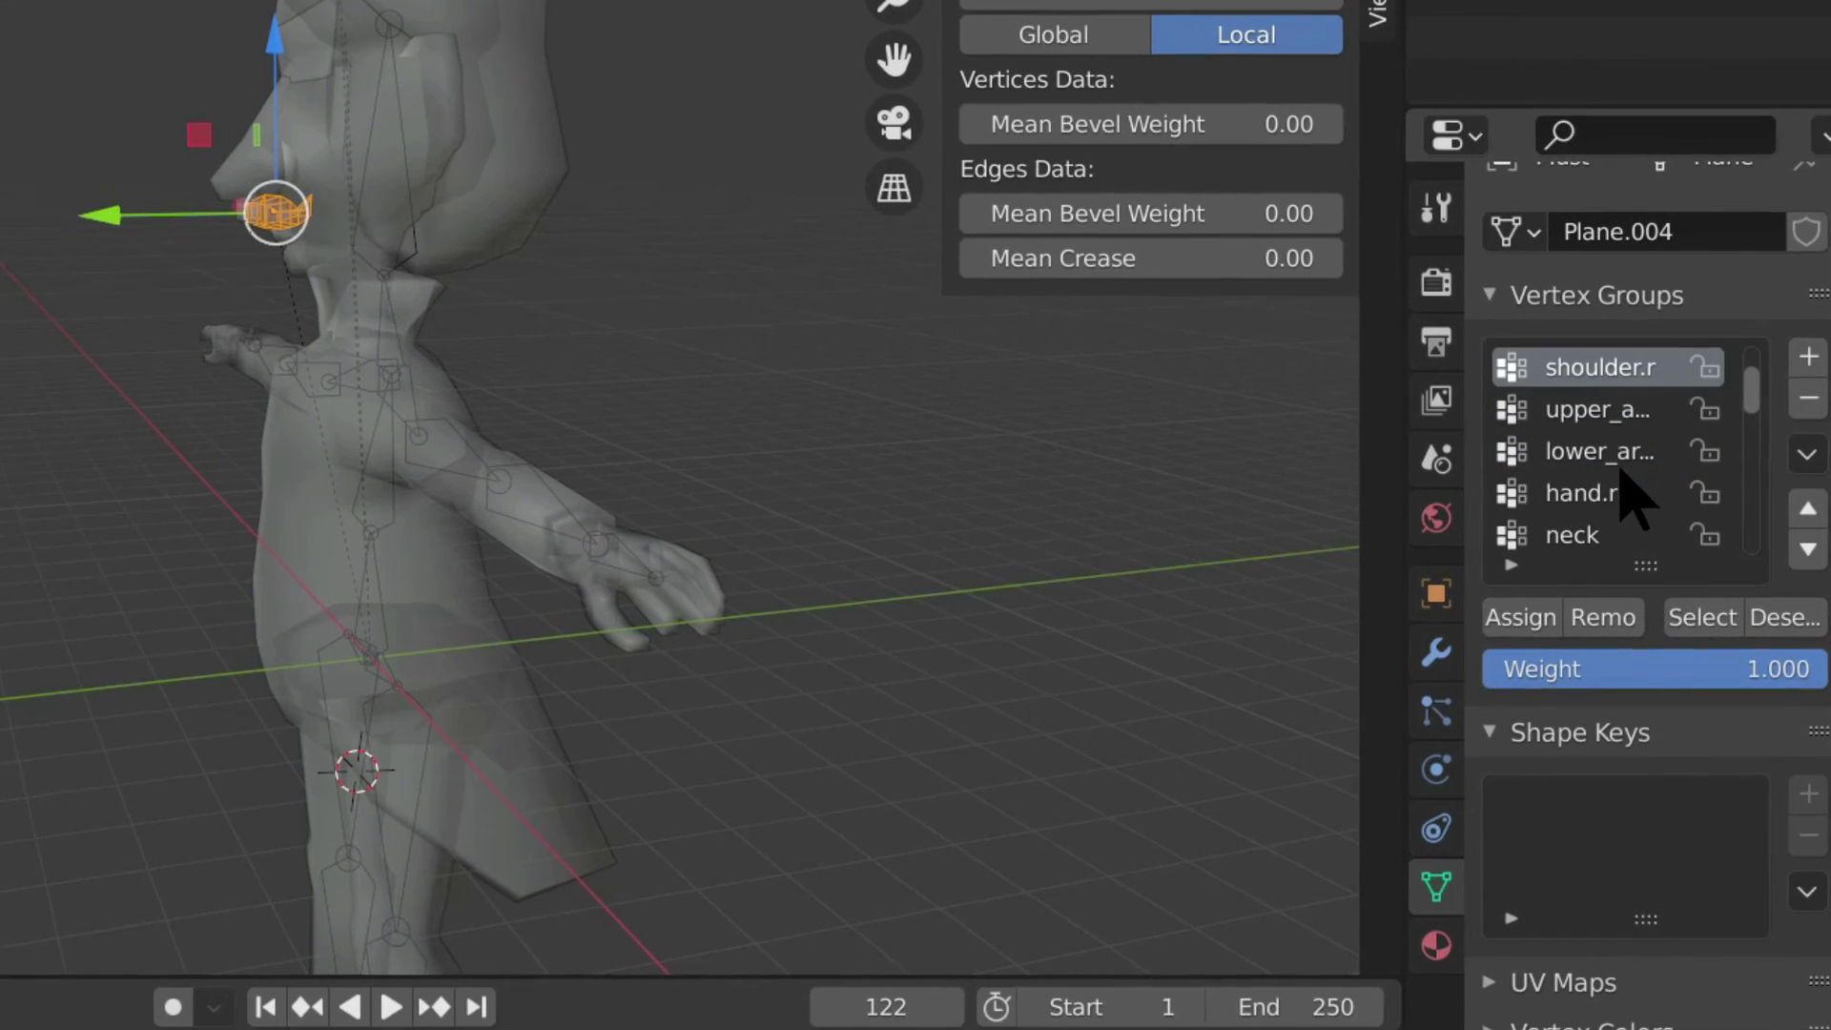
scroll(1624, 467, up, 2)
scroll(1621, 482, down, 17)
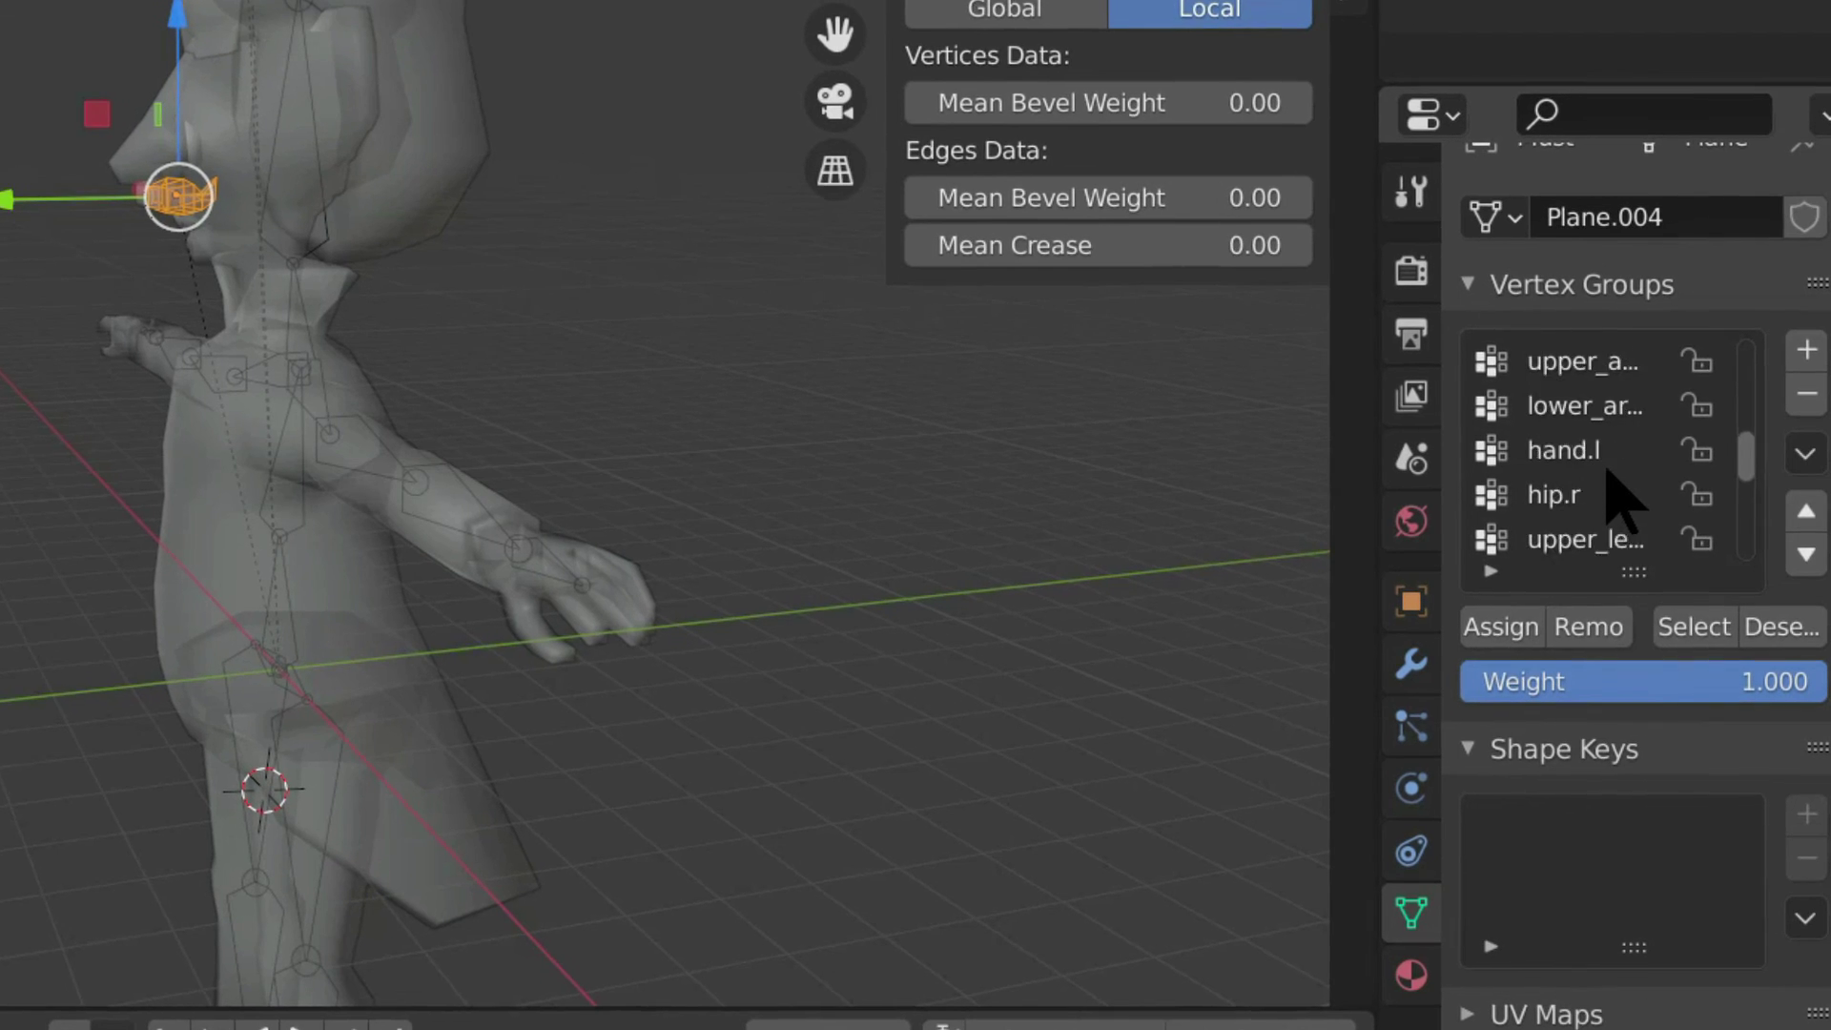
scroll(1596, 496, up, 15)
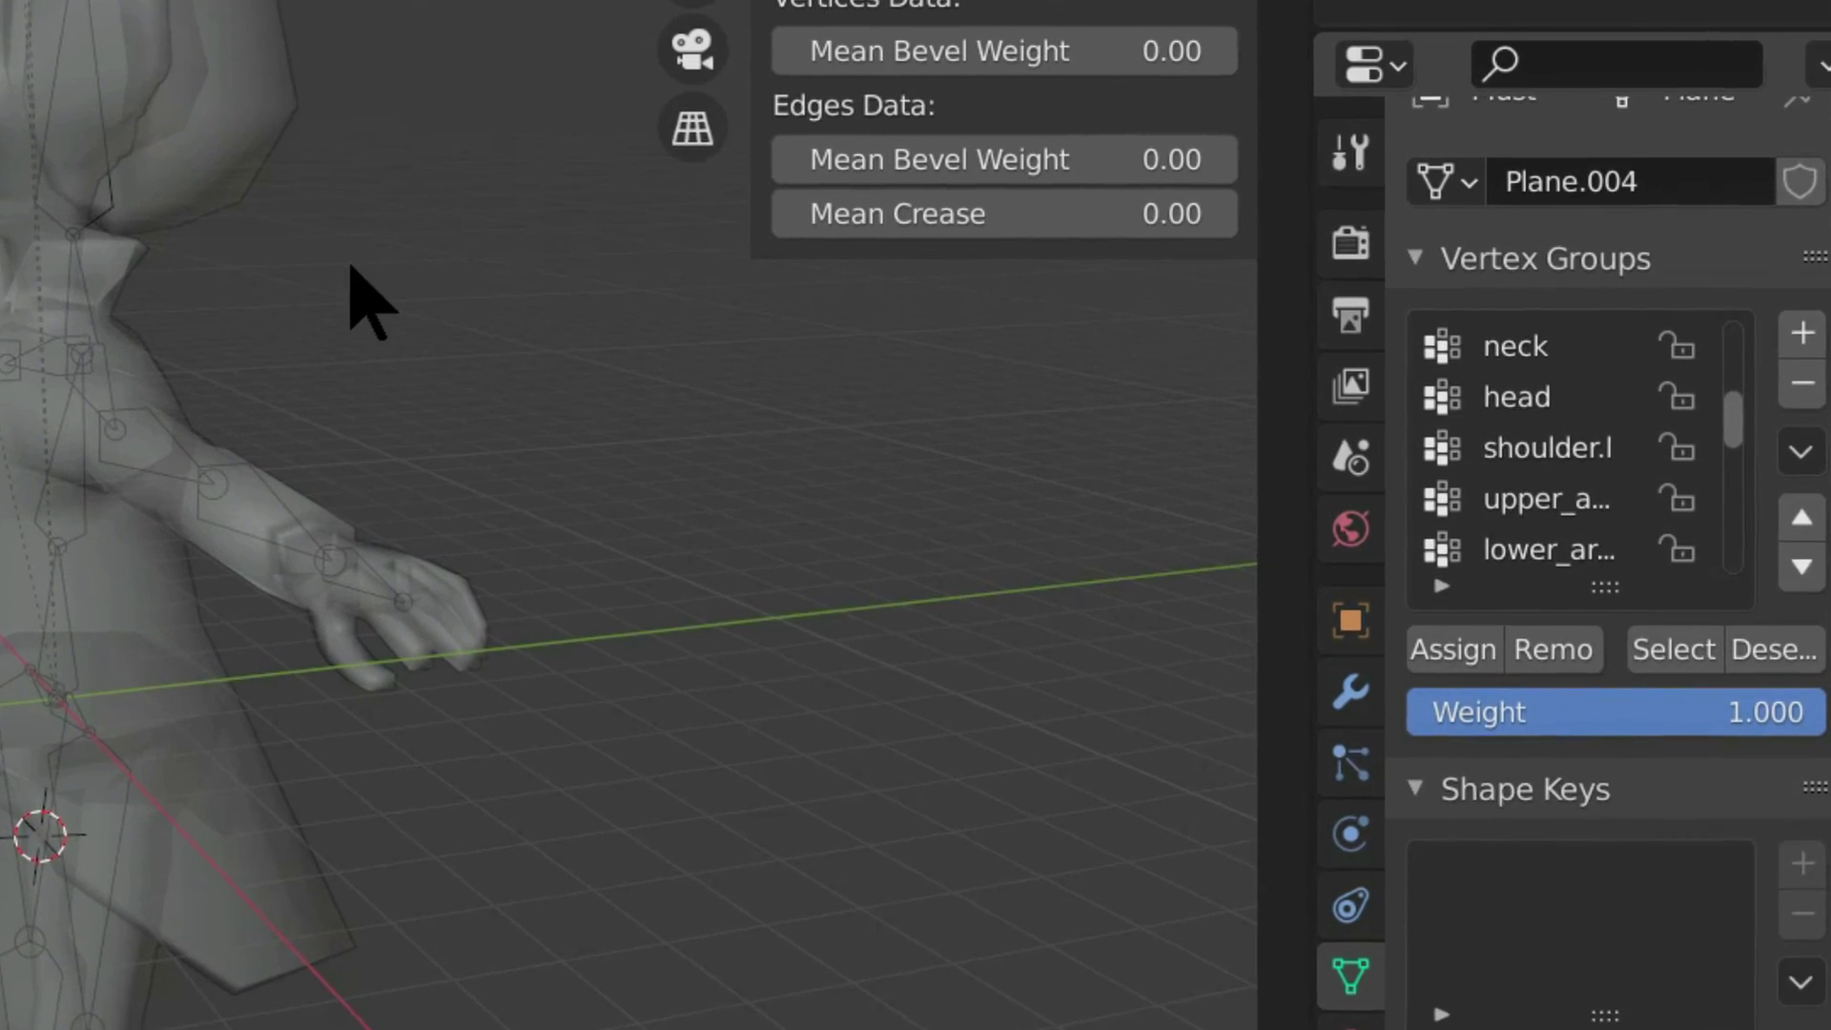
middle_drag(204, 181, 53, 558)
scroll(445, 200, up, 5)
scroll(458, 229, up, 3)
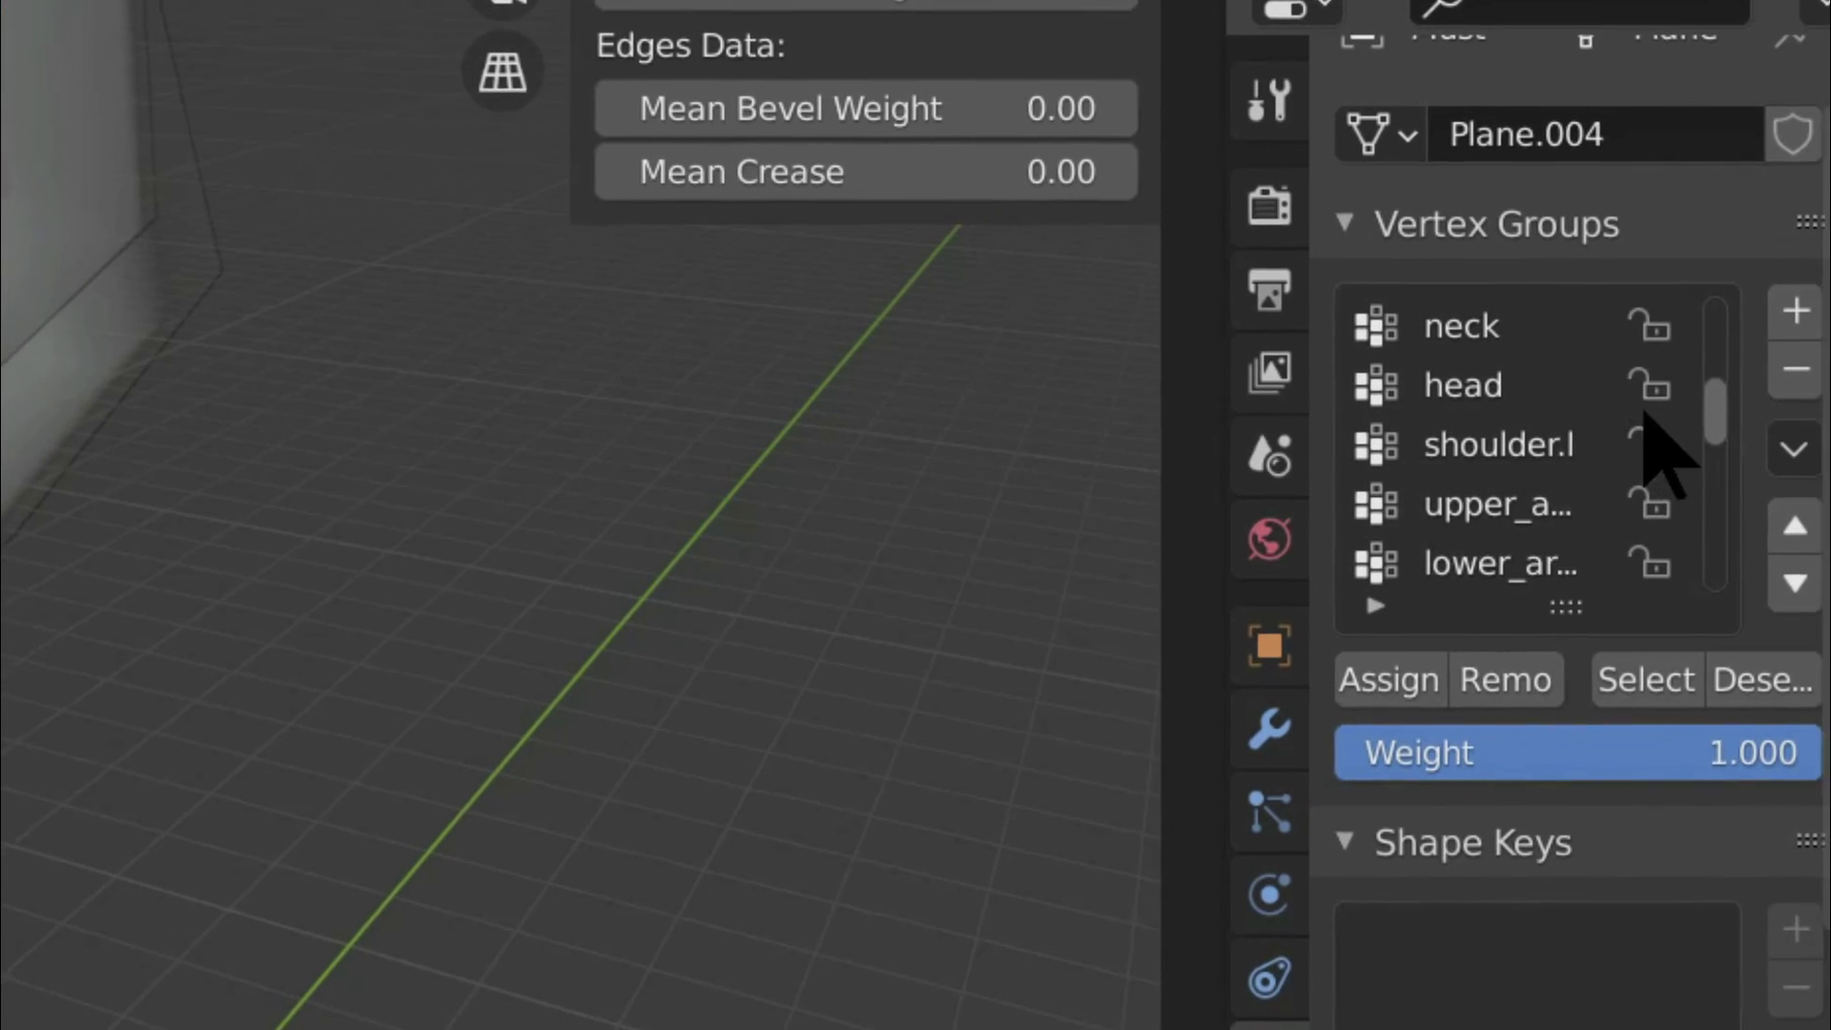
scroll(1591, 523, up, 3)
scroll(1571, 525, up, 3)
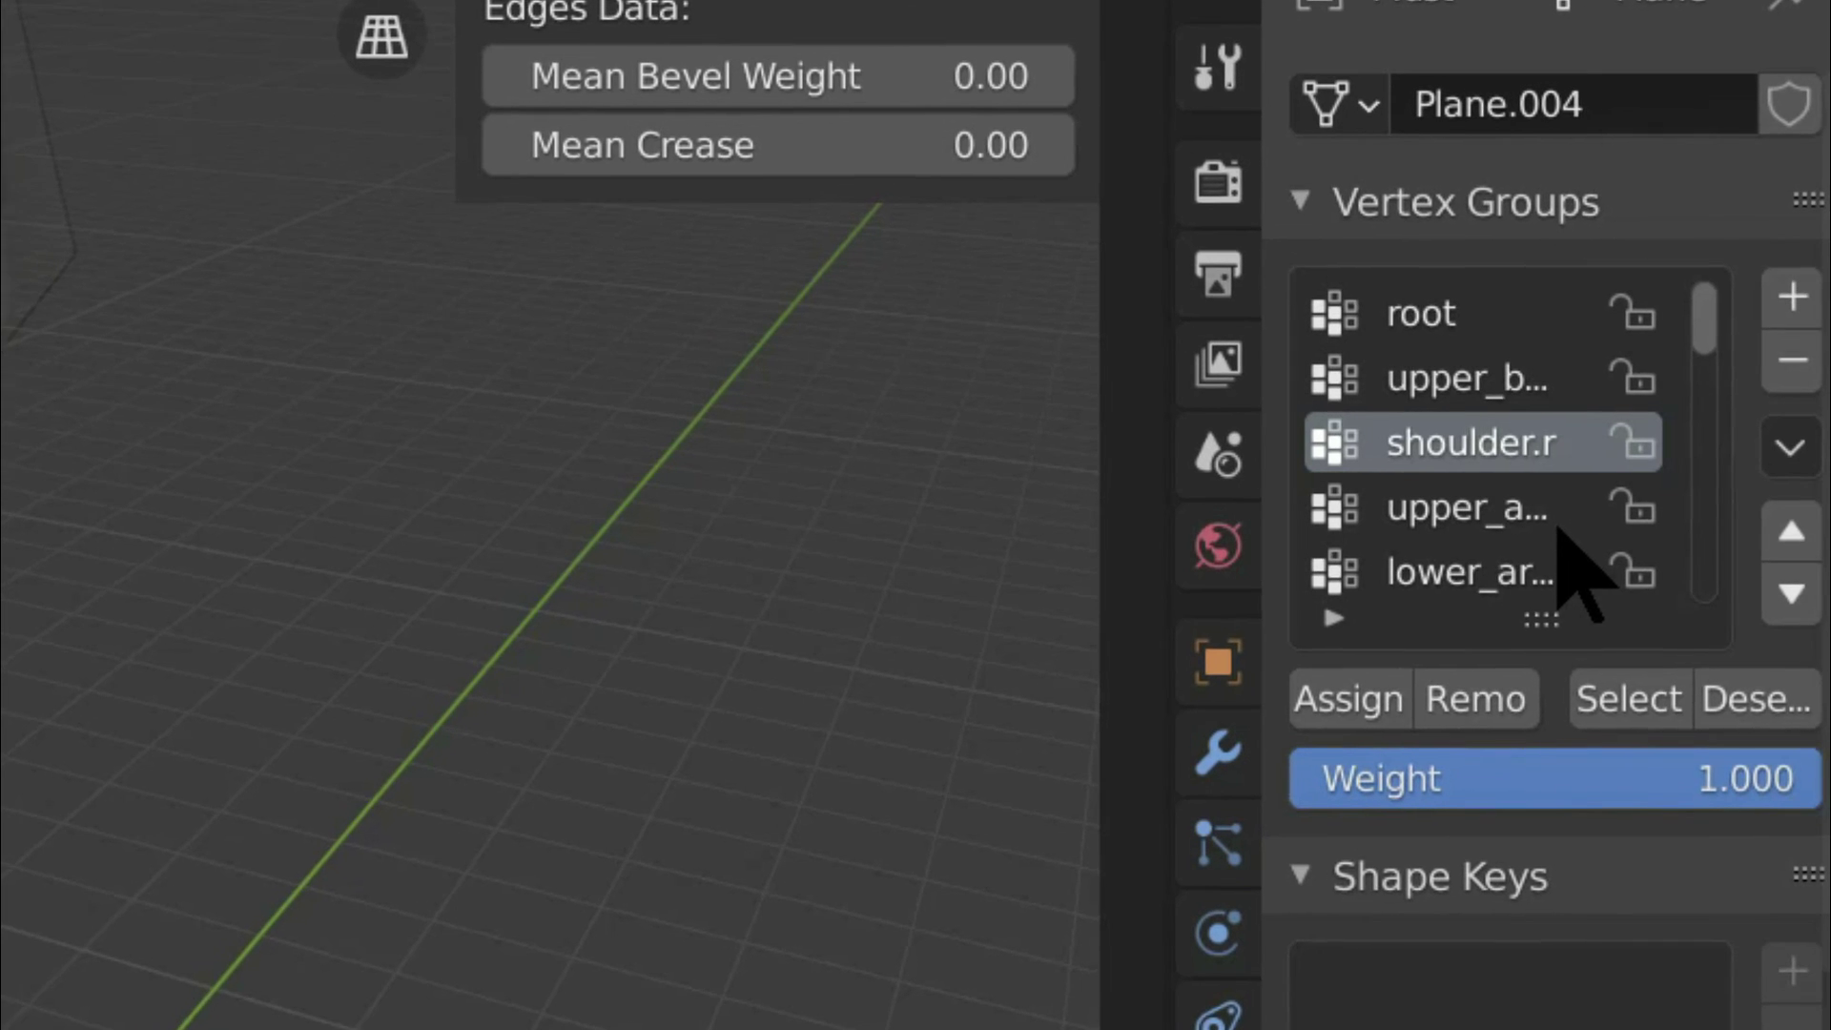
scroll(1511, 458, down, 3)
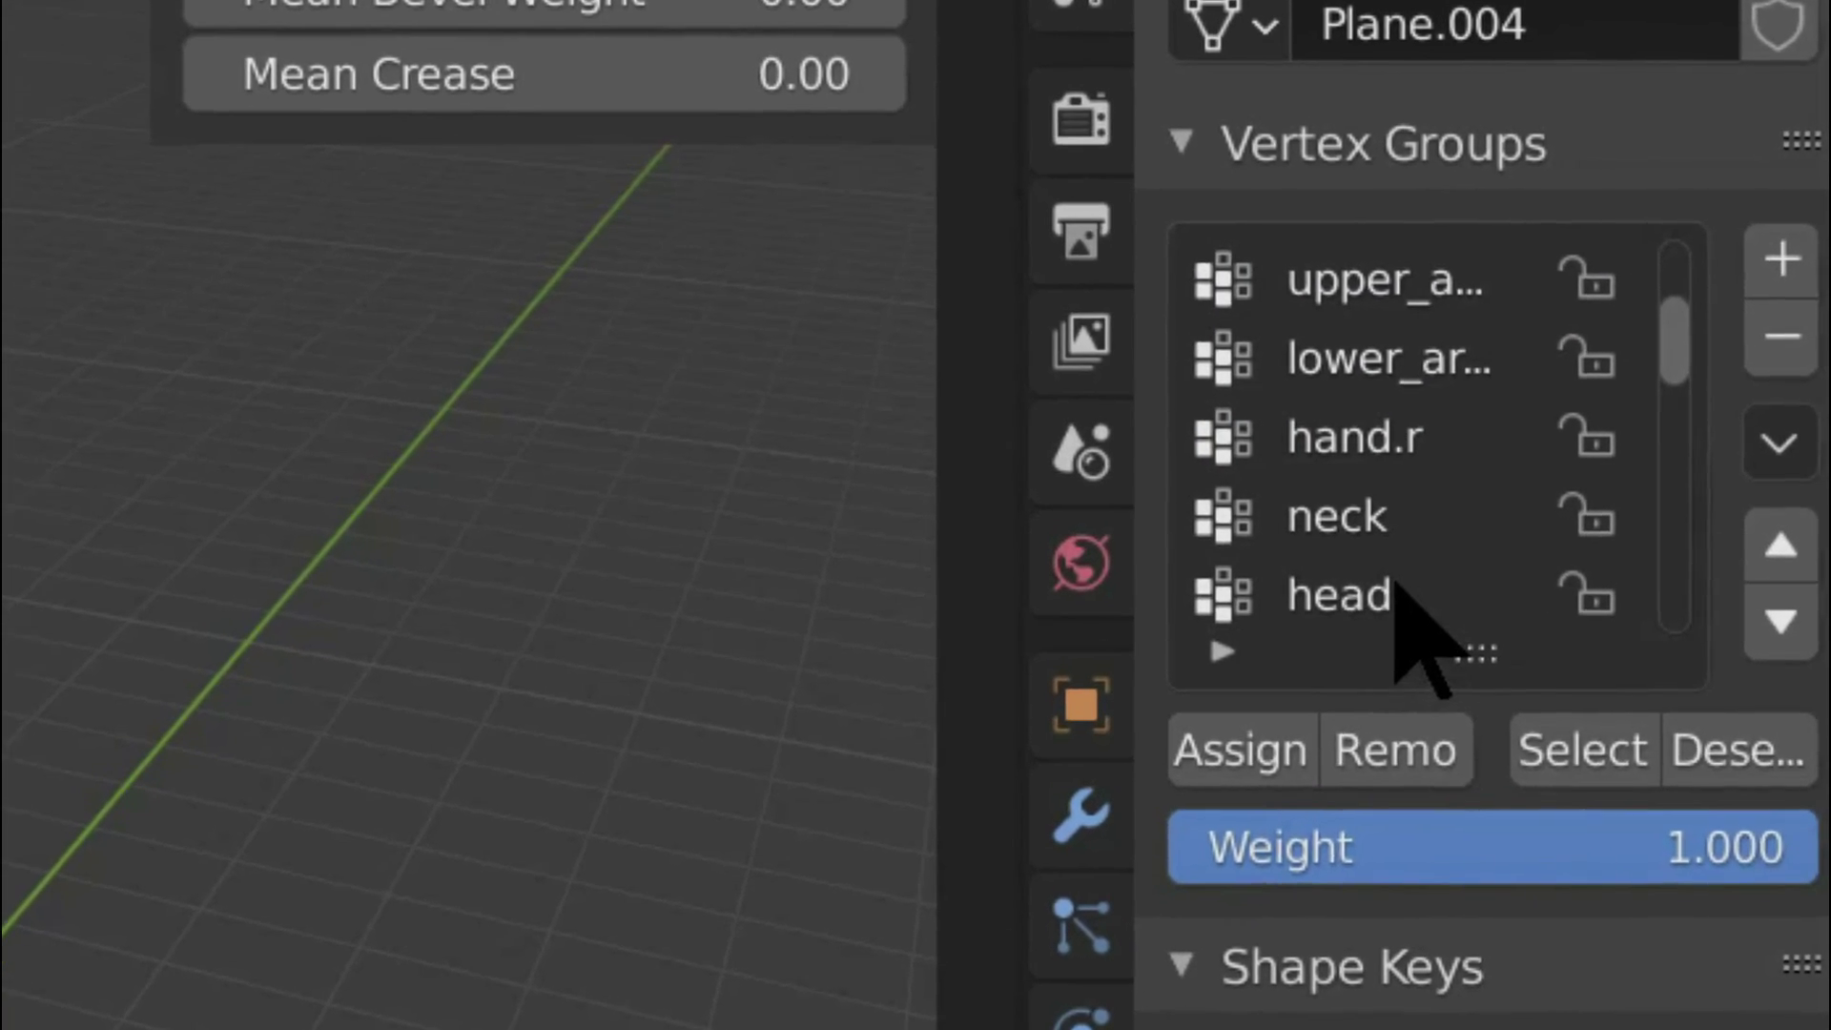
scroll(1325, 391, up, 3)
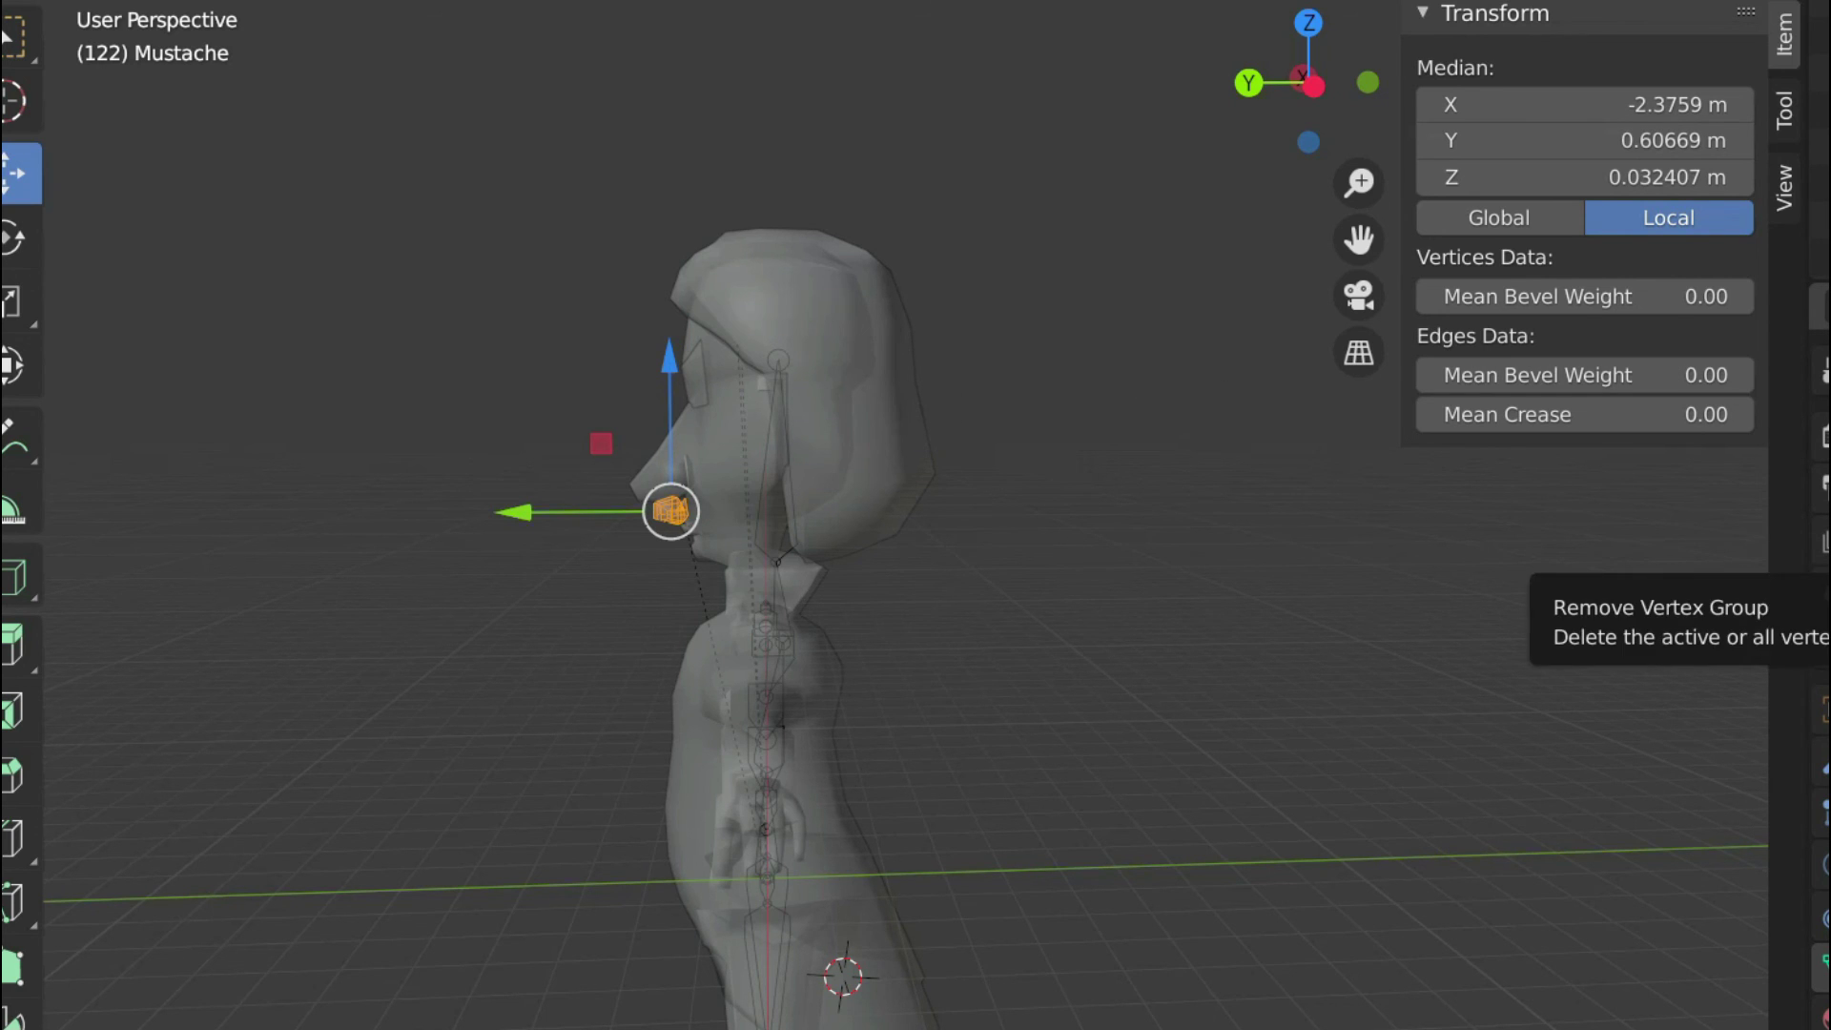
Return to Object Mode, add the armature to the mustache selection, and parent the mustache to the armature again.
scroll(844, 570, up, 2)
middle_drag(711, 656, 879, 666)
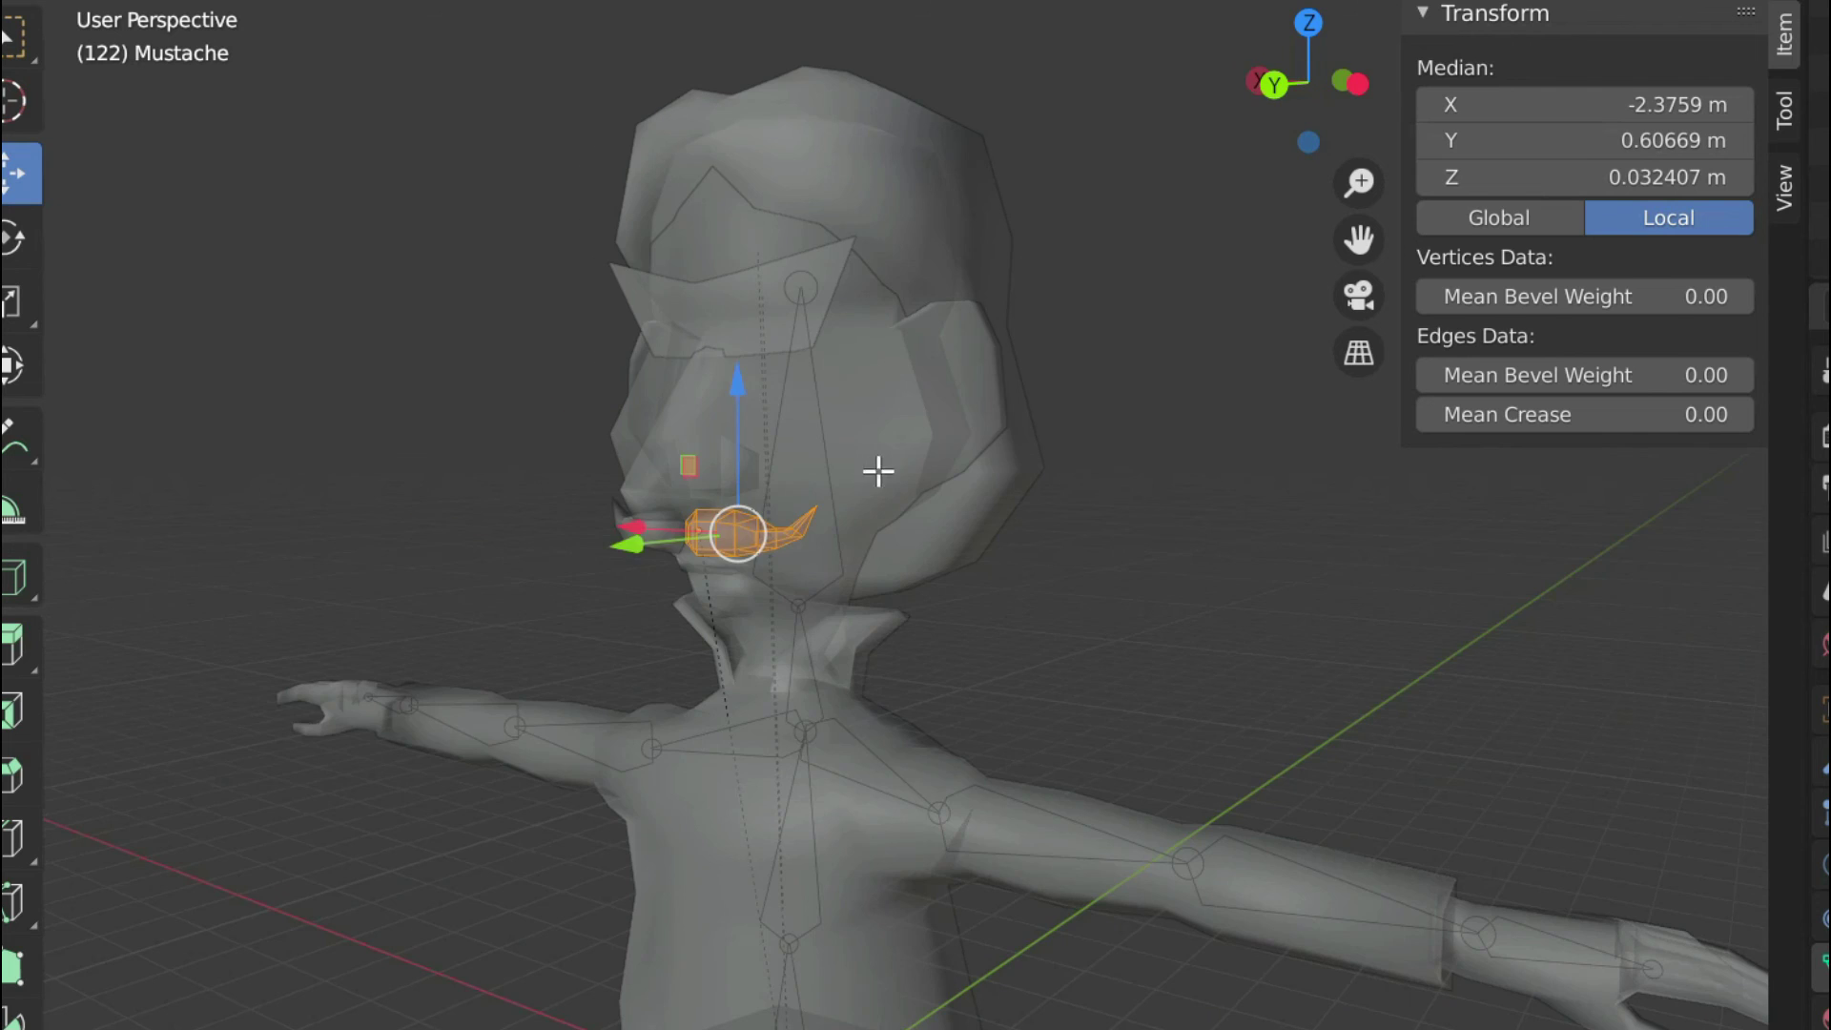
key(Tab)
shift+click(832, 411)
key(ctrl+p)
click(1262, 395)
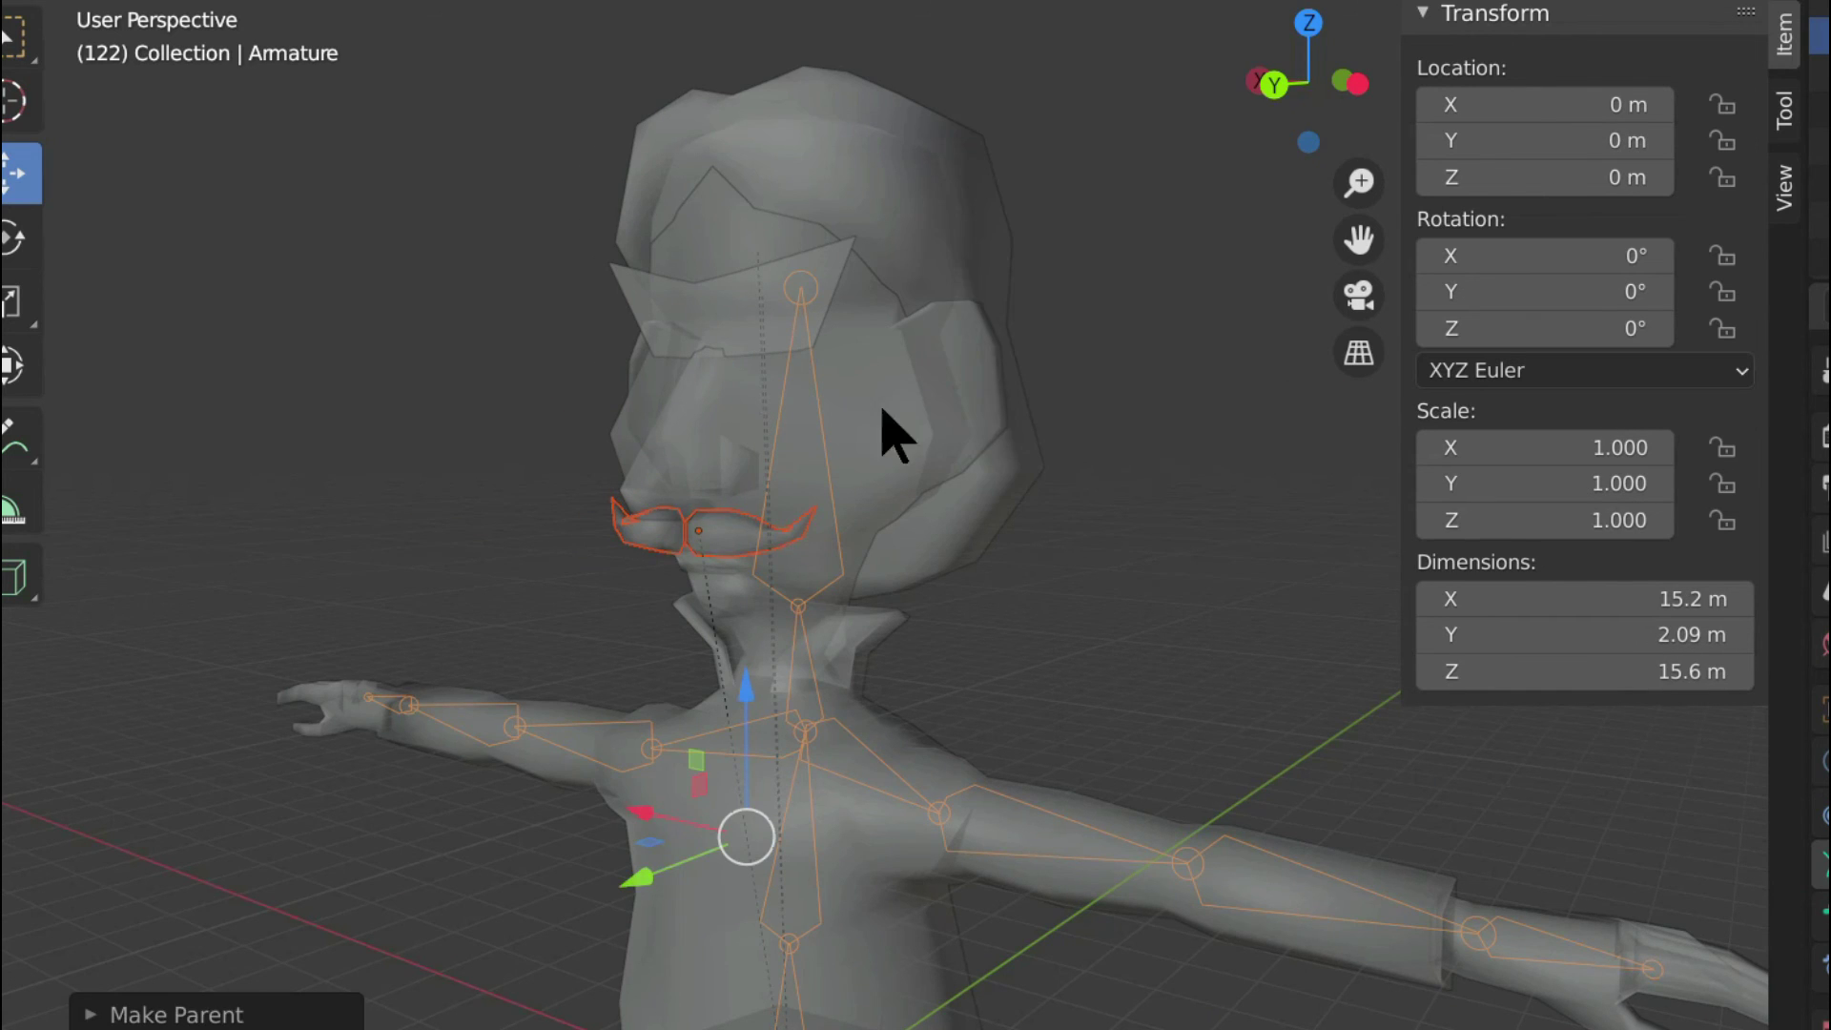
Inspect the mustache's mesh in Edit Mode, clear its vertex selection, and return to Object Mode.
click(820, 481)
click(792, 534)
key(Tab)
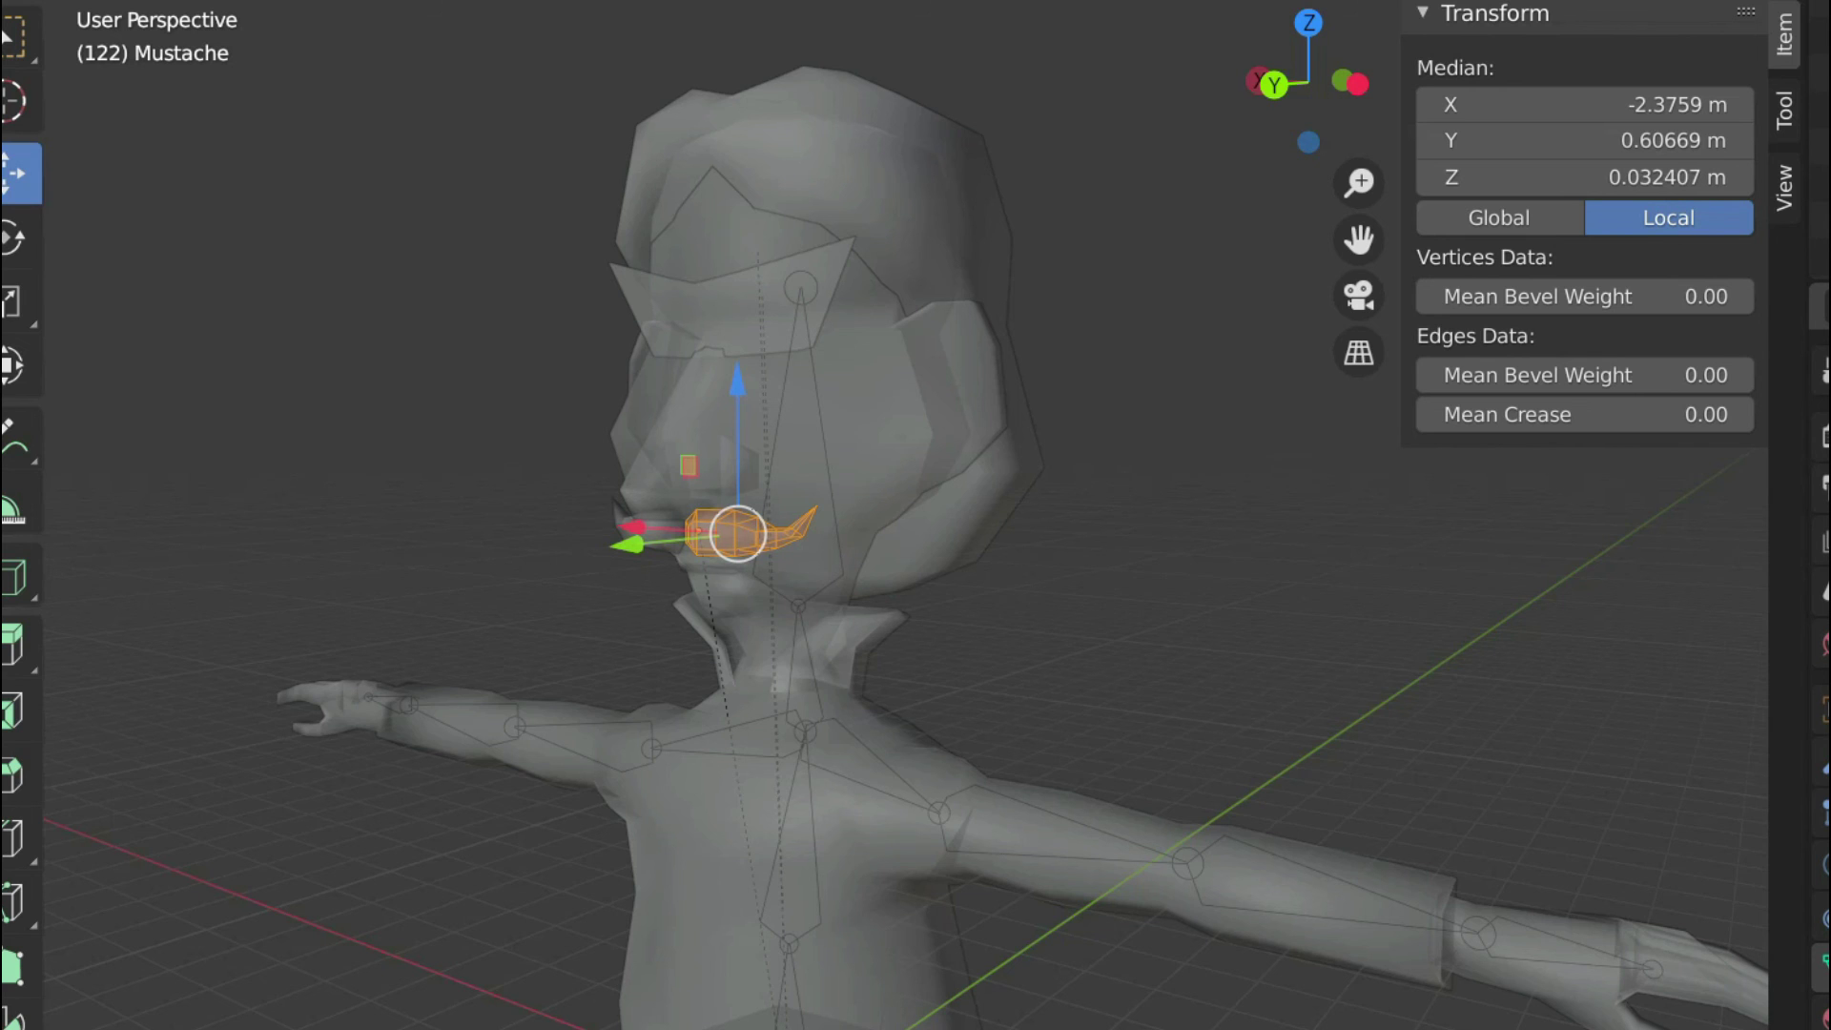
middle_drag(892, 376, 740, 480)
key(alt+a)
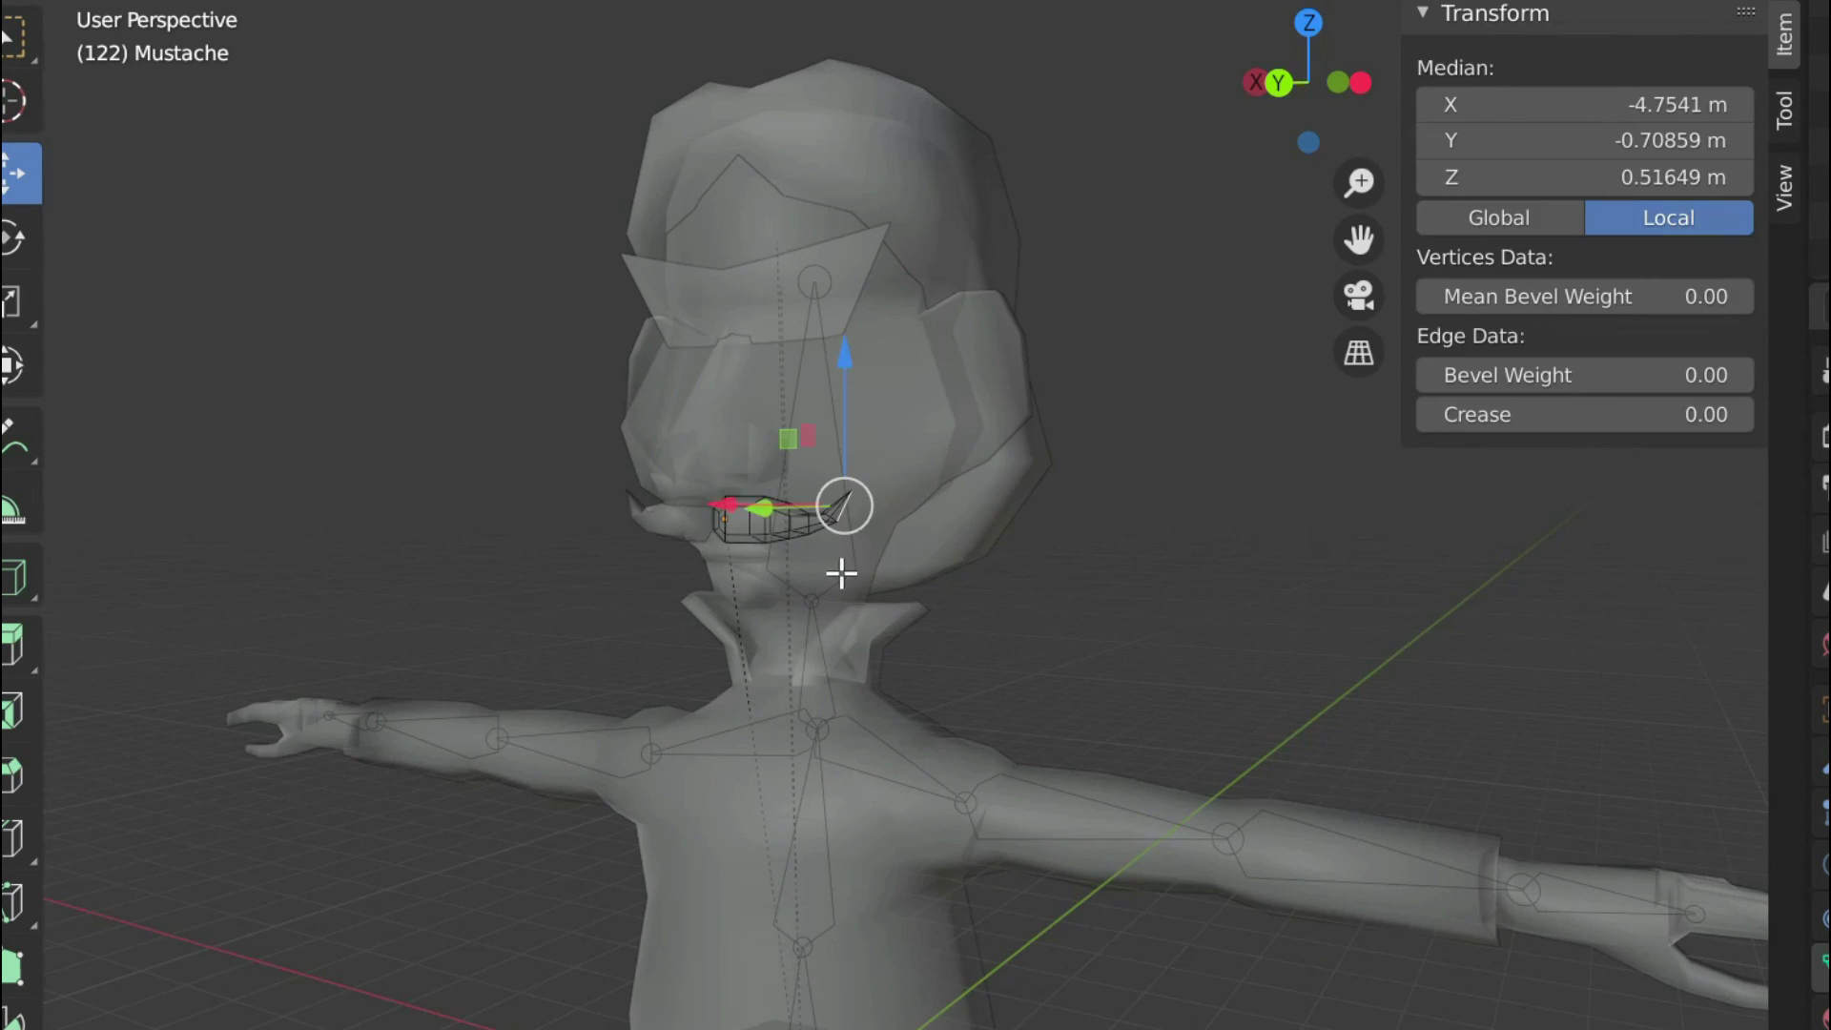
key(Tab)
Switch the armature to Pose Mode and test-rotate the head bone from the side, cancelling the rotation.
click(838, 420)
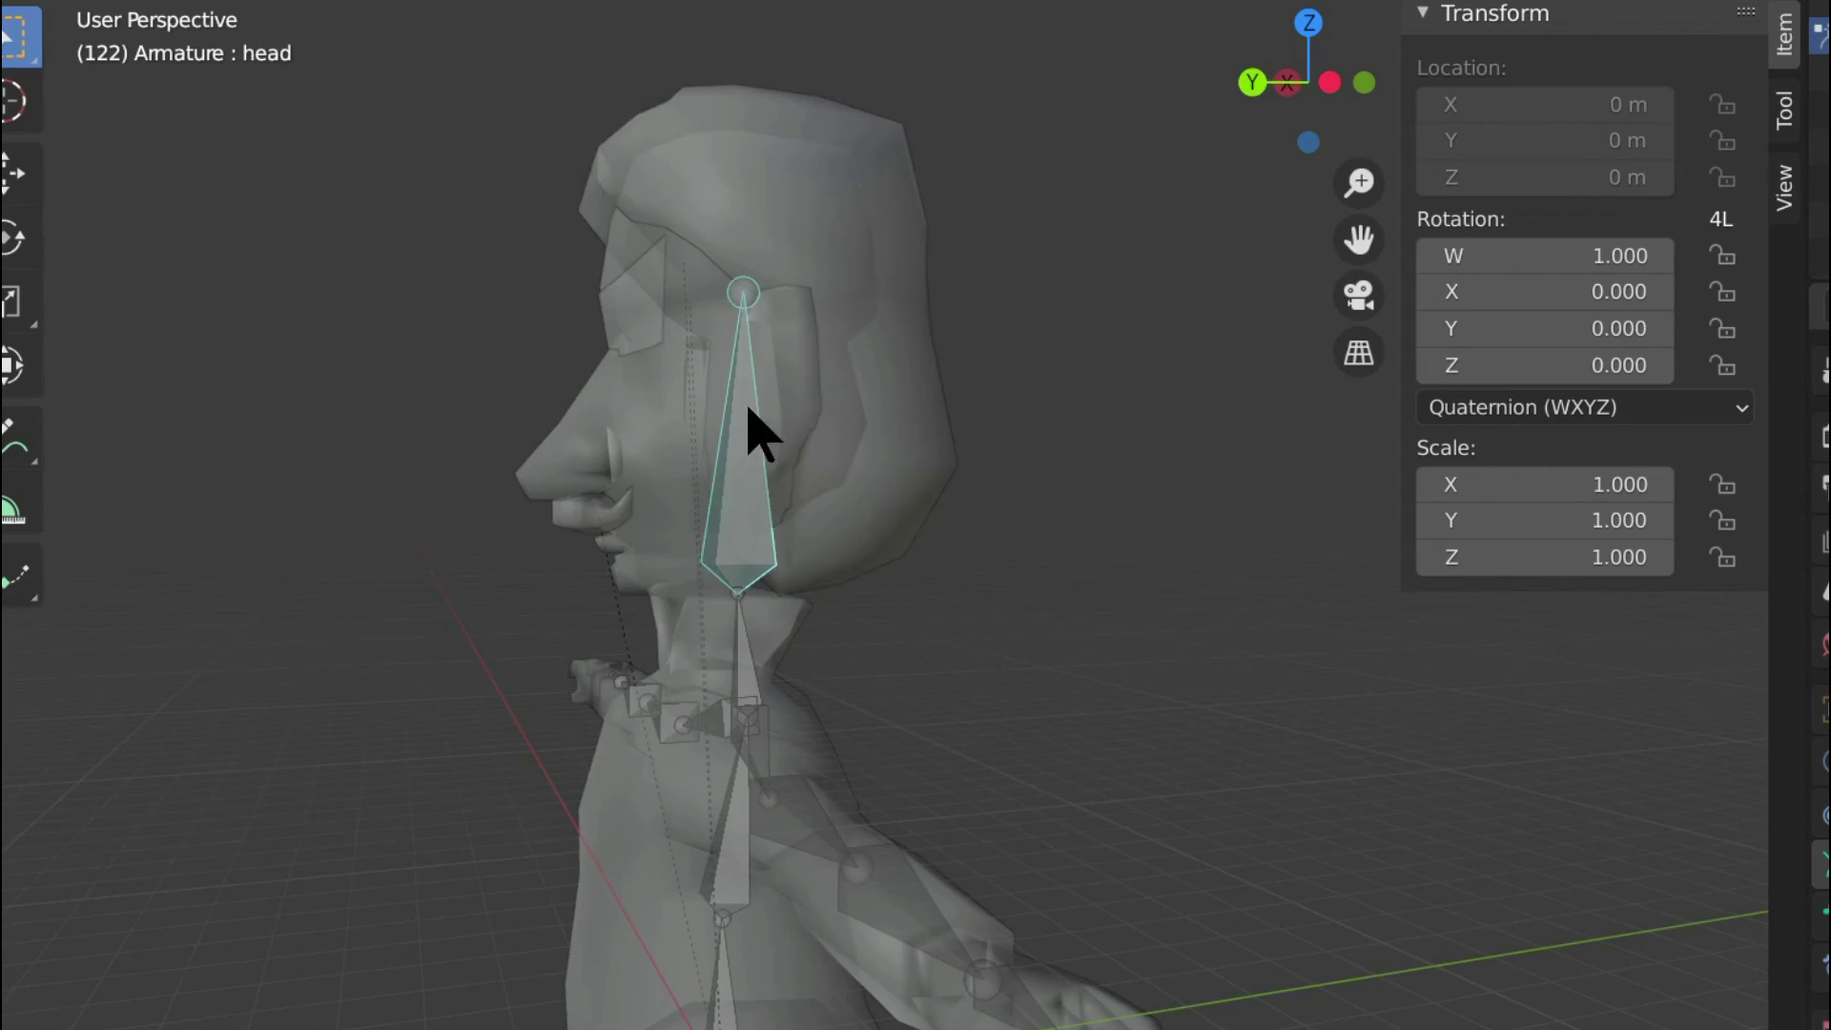
key(r)
key(Escape)
scroll(992, 434, down, 2)
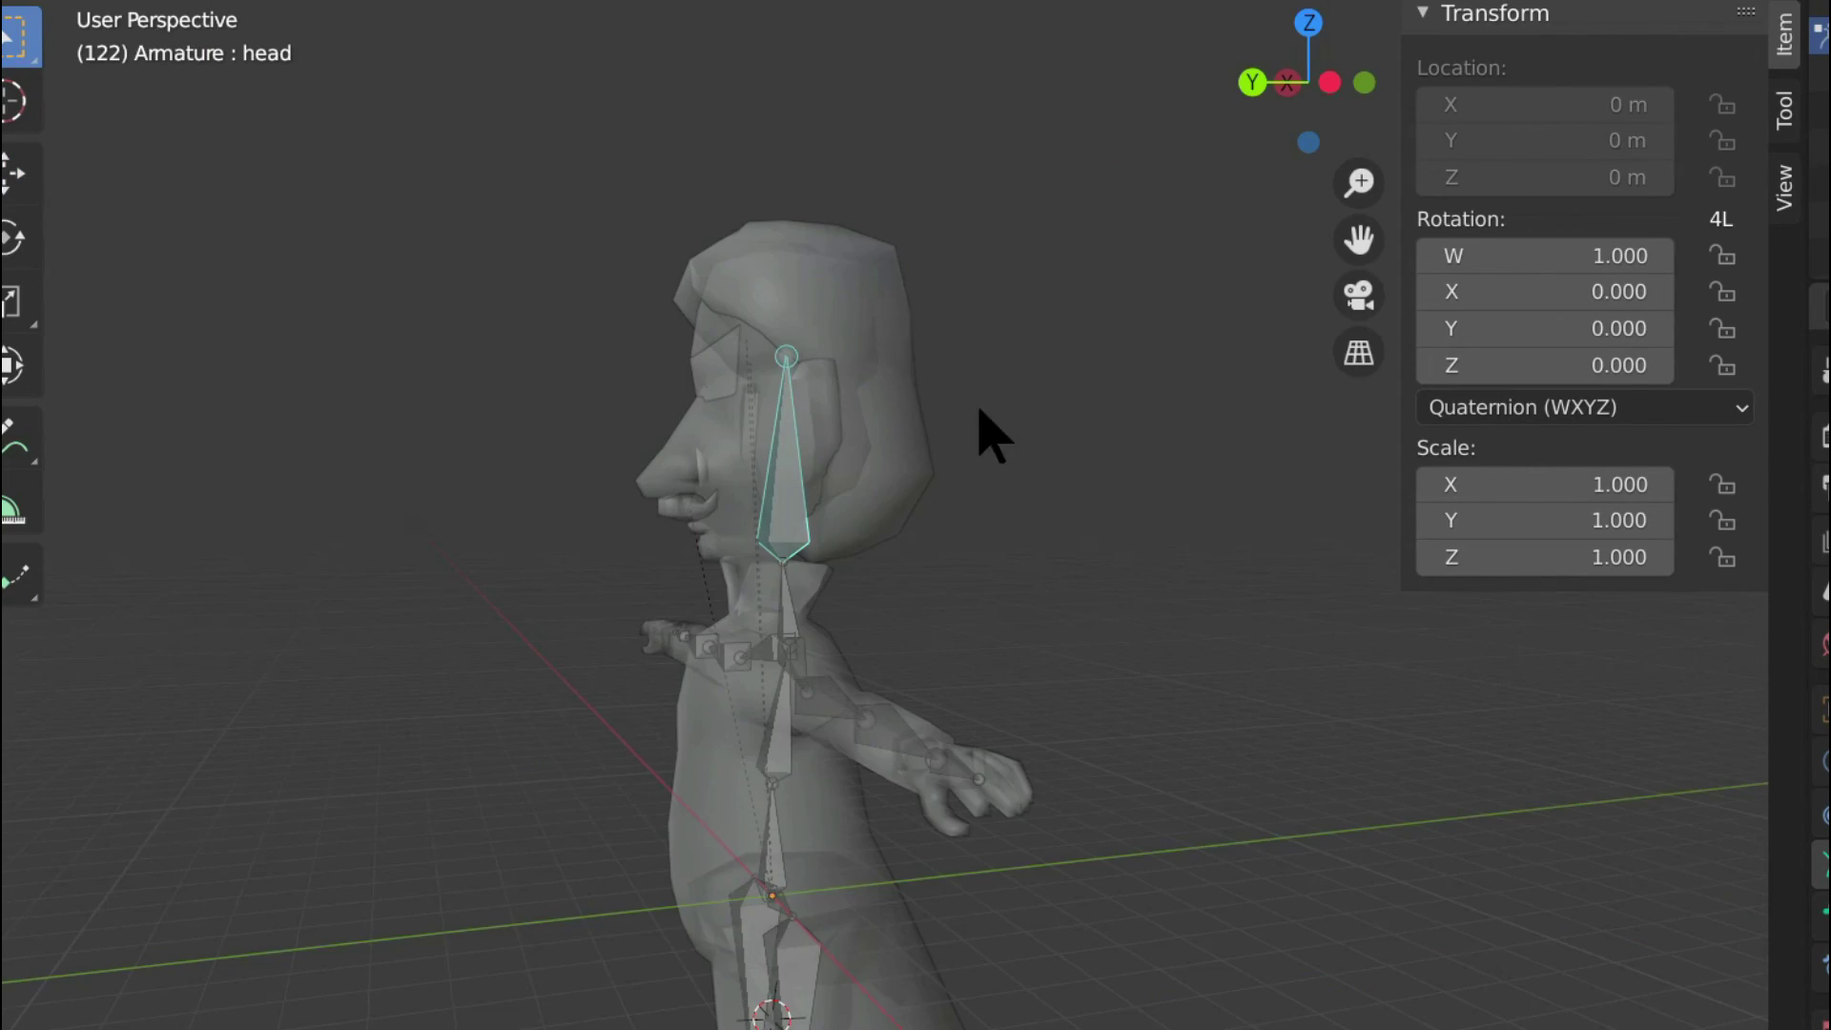
click(123, 114)
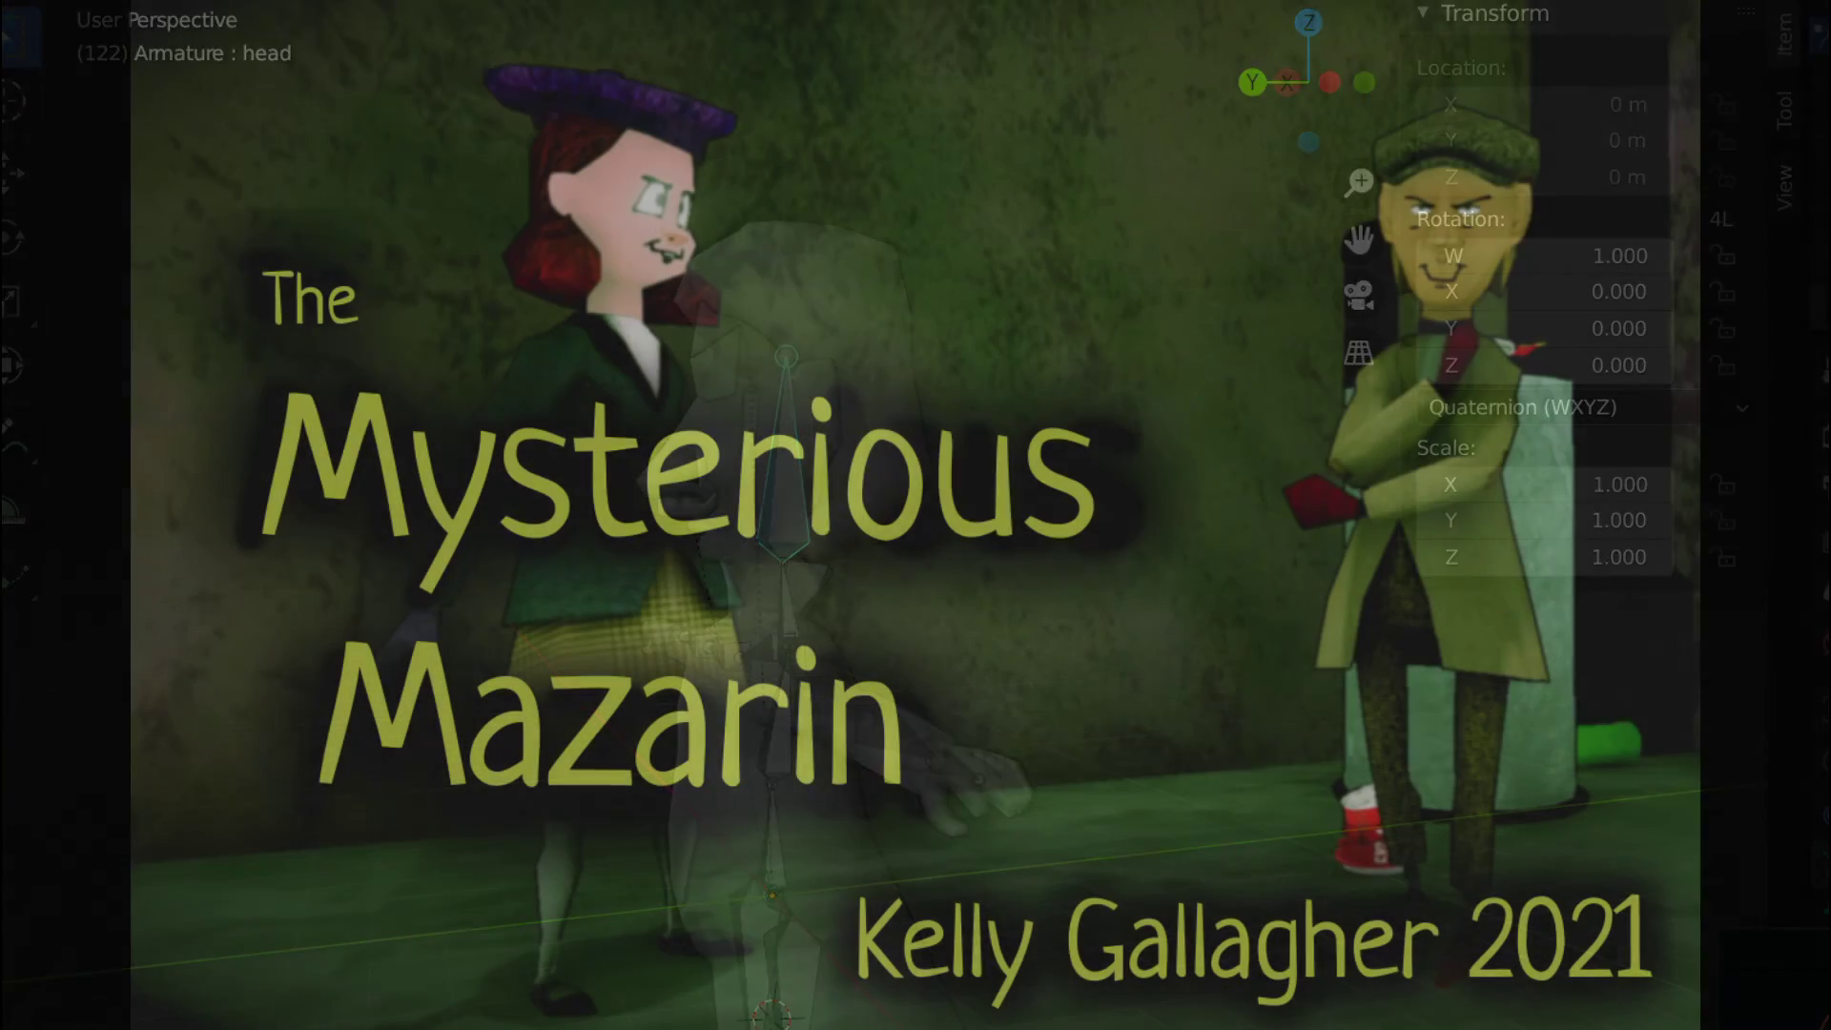